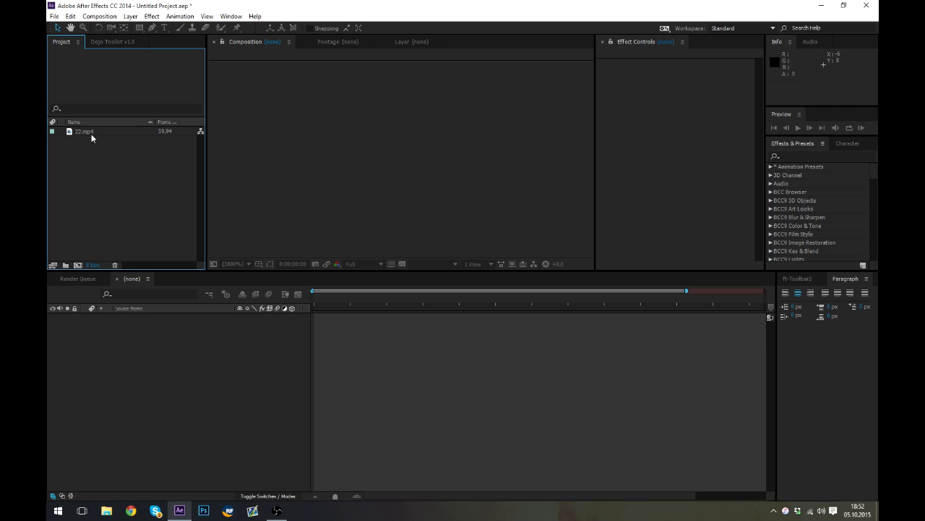
{"action": "left_click", "coordinate": [788, 280]}
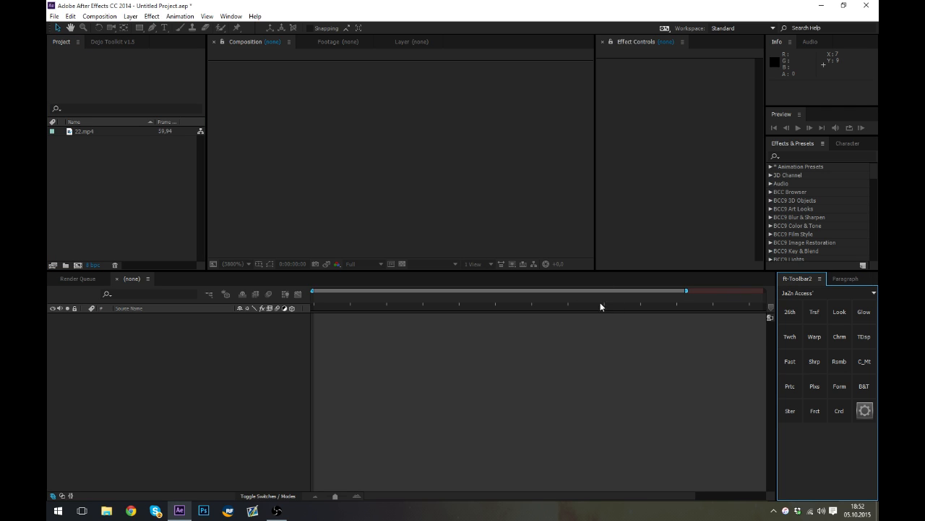
{"action": "left_click", "coordinate": [730, 298]}
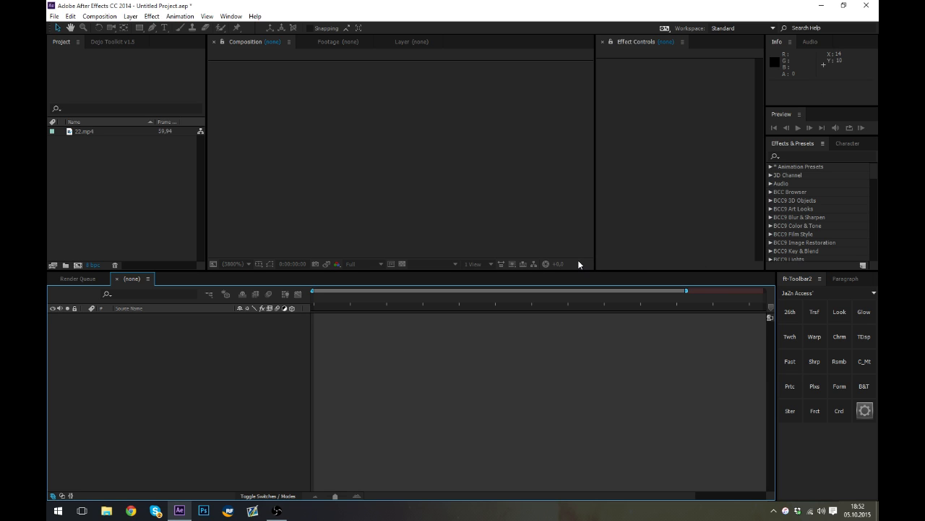
{"action": "left_click", "coordinate": [81, 131]}
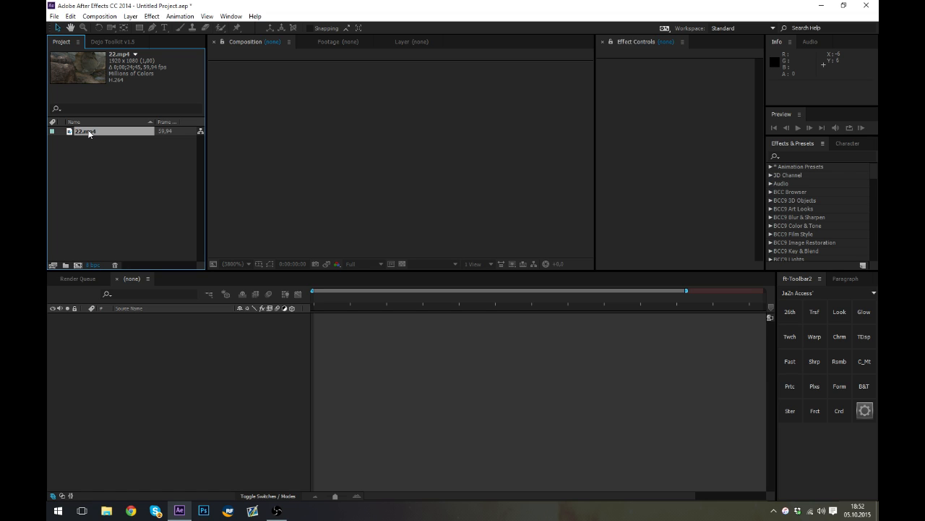
{"action": "left_click", "coordinate": [101, 152]}
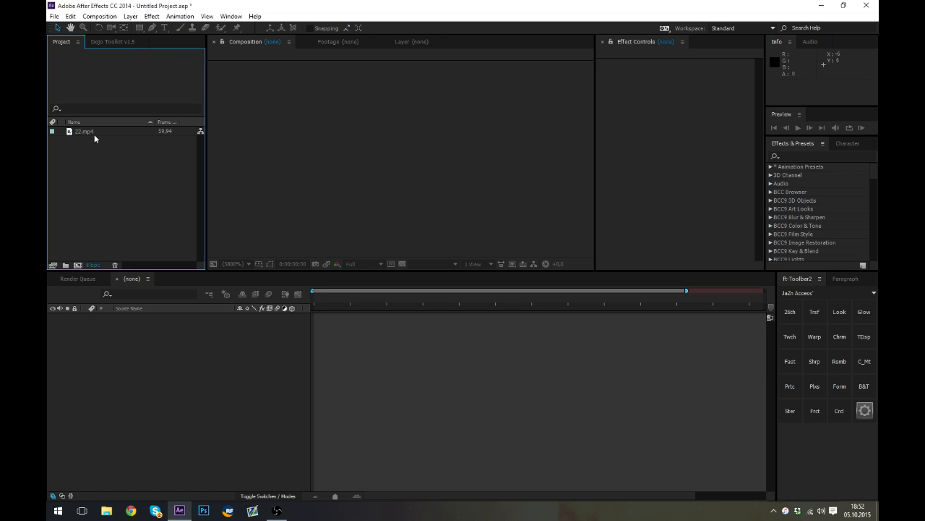
{"action": "left_click", "coordinate": [94, 133]}
{"action": "left_click", "coordinate": [101, 164]}
{"action": "left_click", "coordinate": [97, 133]}
{"action": "left_click", "coordinate": [96, 154]}
Create a new composition from the imported 22.mp4 footage.
{"action": "left_click", "coordinate": [91, 132]}
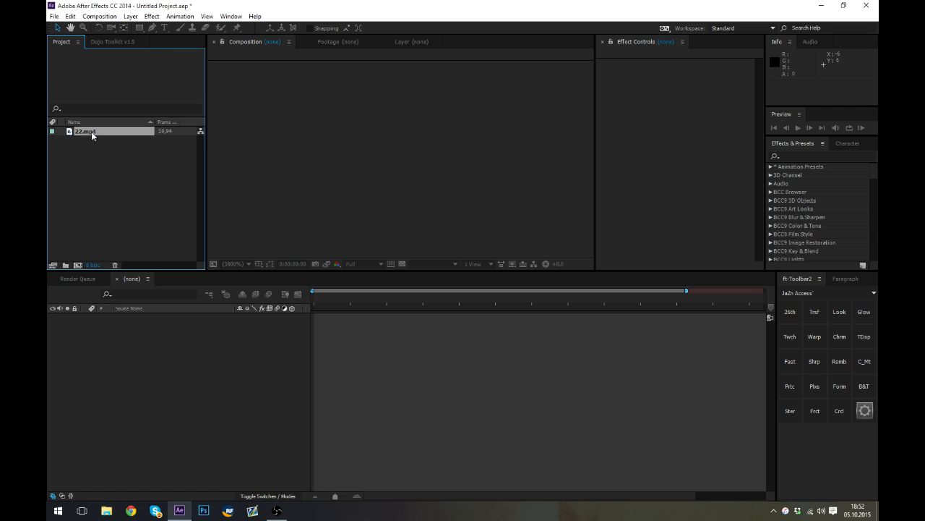
{"action": "left_click_drag", "start_coordinate": [89, 132], "coordinate": [78, 267]}
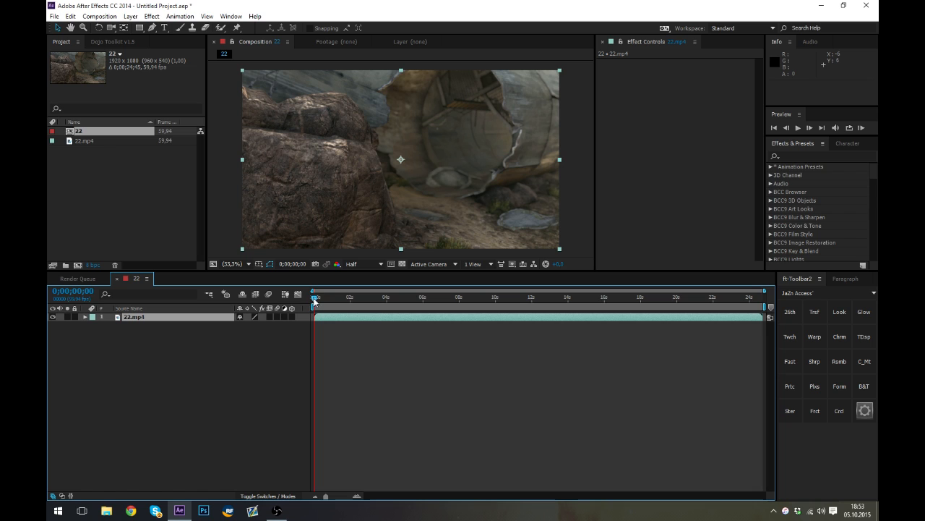
{"action": "left_click", "coordinate": [110, 162]}
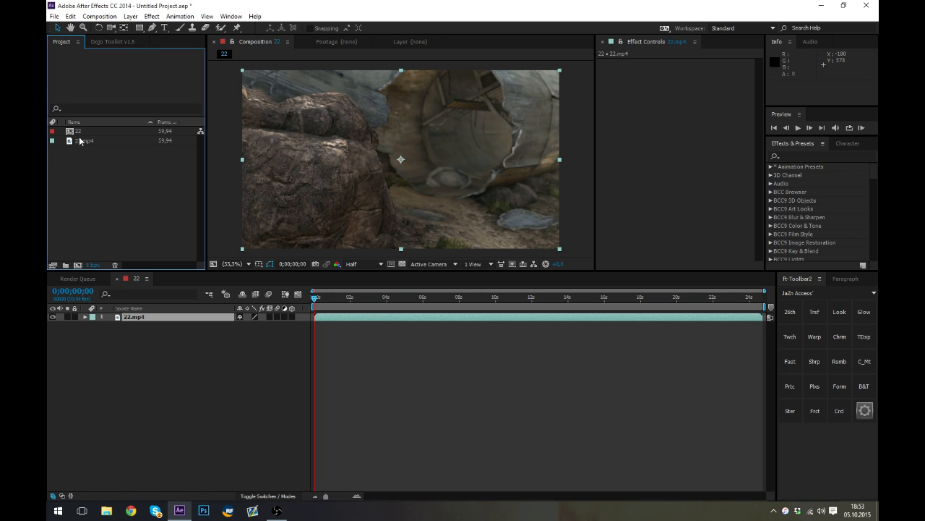
Set the work area from 0;00;02;47 to 0;00;23;12 and trim the composition to it.
{"action": "left_click_drag", "start_coordinate": [314, 297], "coordinate": [365, 302]}
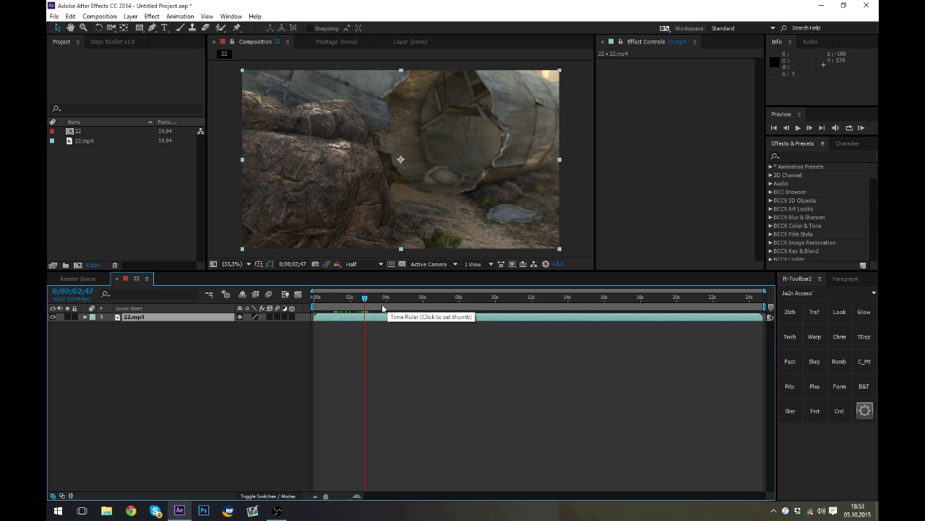
{"action": "key", "text": "b"}
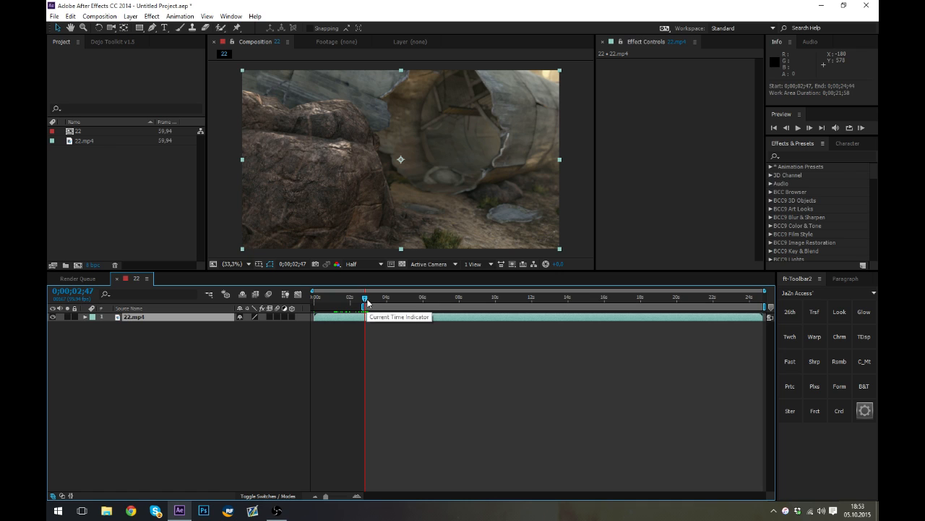
{"action": "left_click", "coordinate": [664, 300]}
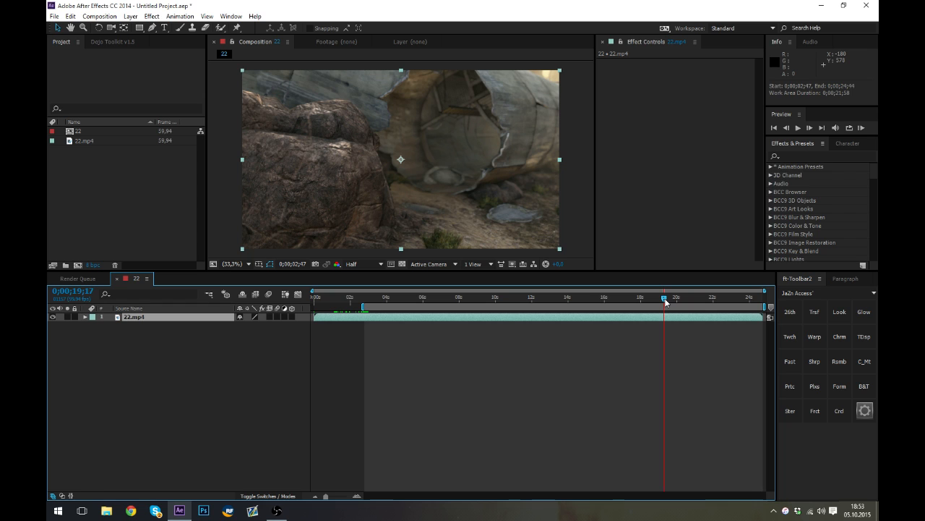
{"action": "left_click_drag", "start_coordinate": [665, 302], "coordinate": [734, 301]}
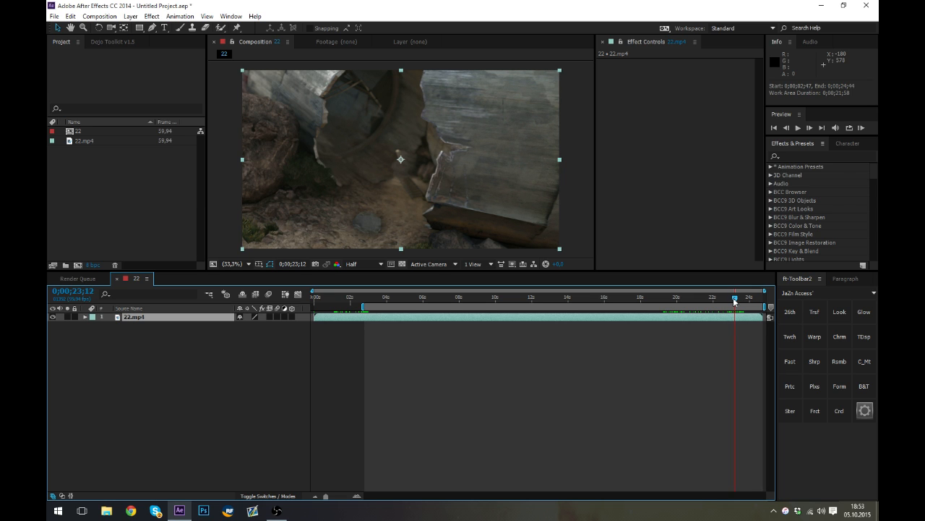
{"action": "key", "text": "n"}
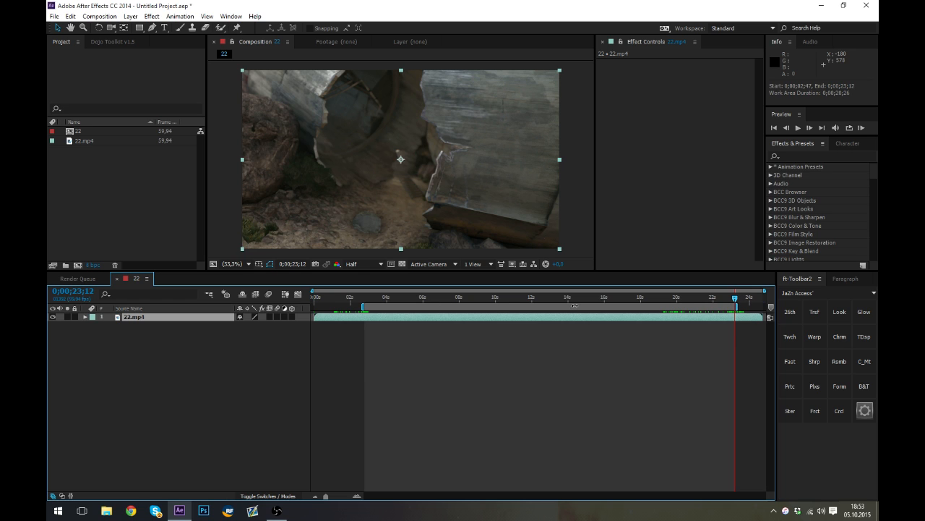
{"action": "right_click", "coordinate": [540, 308]}
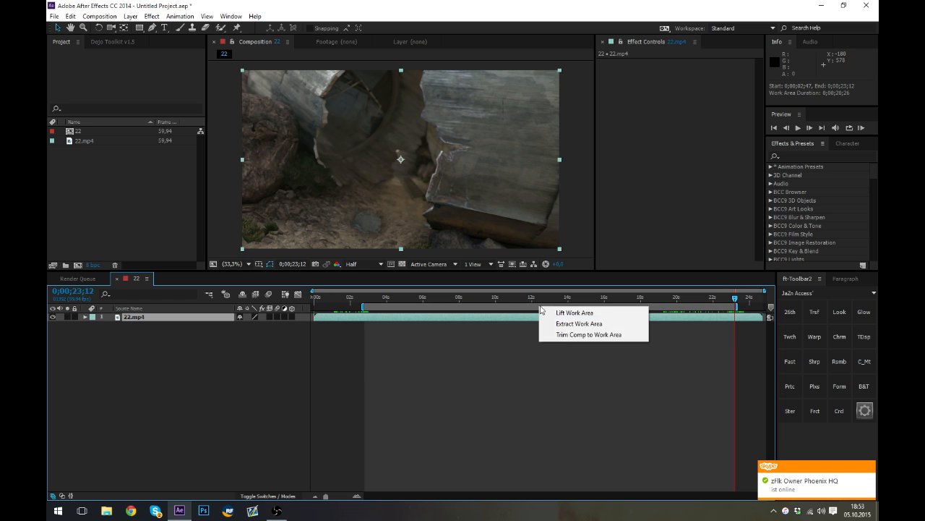
{"action": "left_click", "coordinate": [582, 335]}
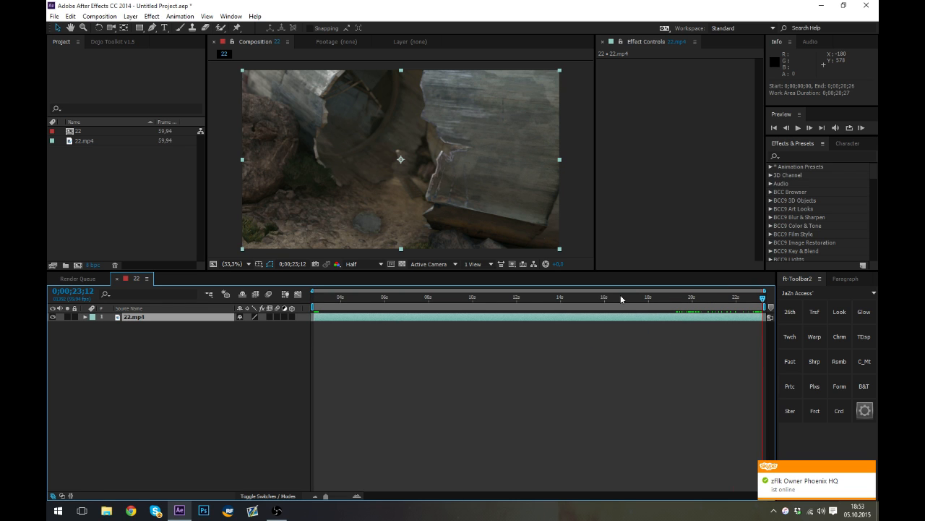
Pre-compose the 22.mp4 layer as "scene" with all attributes moved into it, and open the new composition.
{"action": "right_click", "coordinate": [369, 318]}
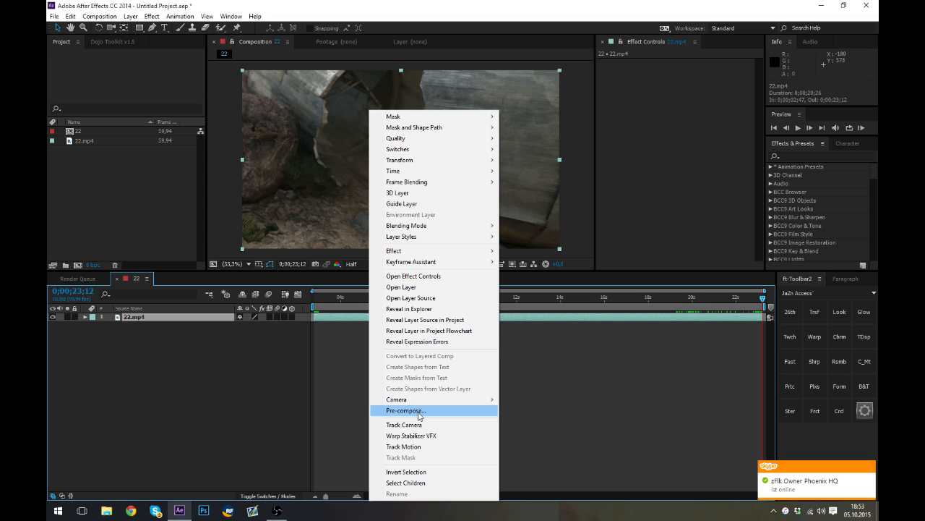
{"action": "left_click", "coordinate": [406, 410]}
{"action": "left_click", "coordinate": [594, 397]}
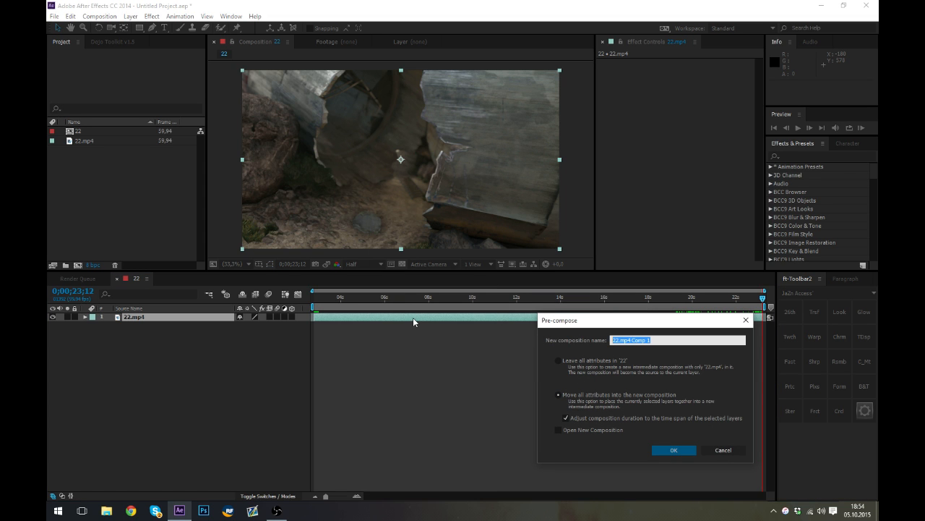
{"action": "type", "text": "scene"}
{"action": "key", "text": "Return"}
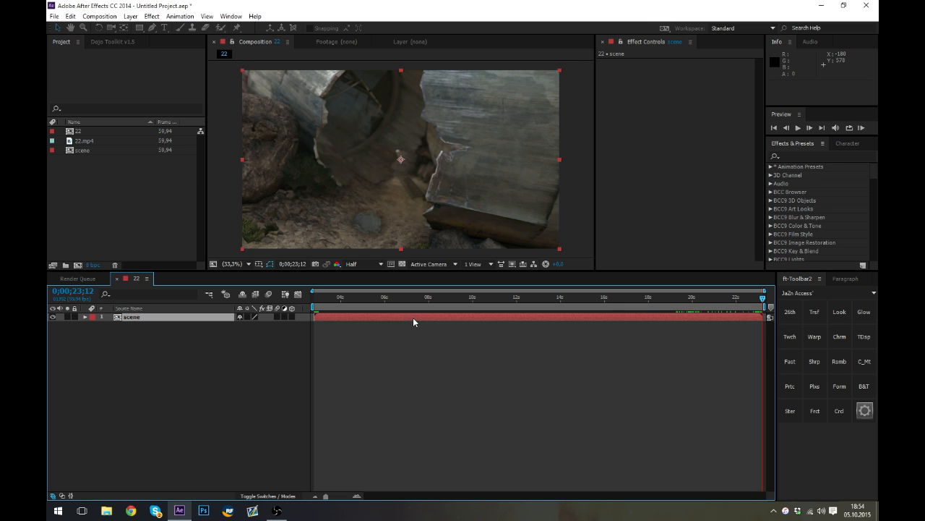
{"action": "double_click", "coordinate": [164, 317]}
Run Track Camera on the scene layer in composition 22.
{"action": "left_click_drag", "start_coordinate": [428, 296], "coordinate": [492, 297]}
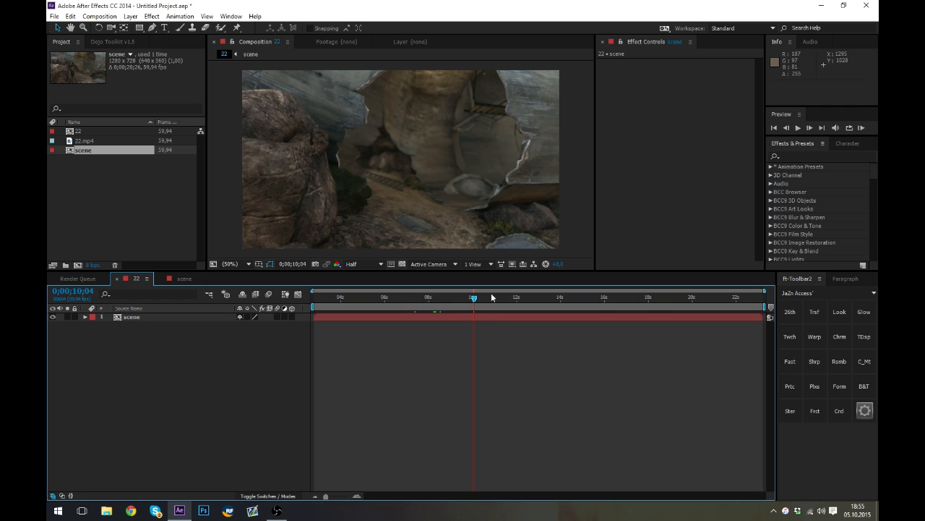
{"action": "right_click", "coordinate": [481, 319]}
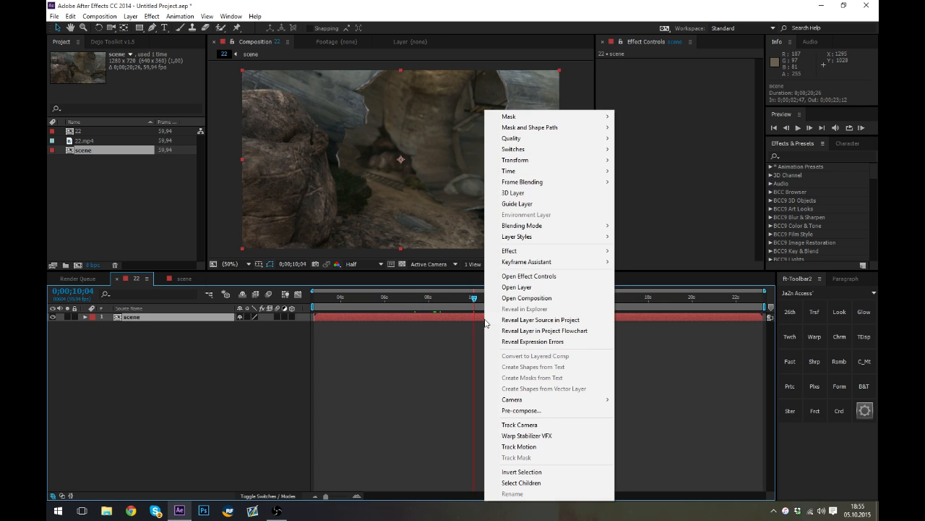
{"action": "left_click", "coordinate": [533, 424]}
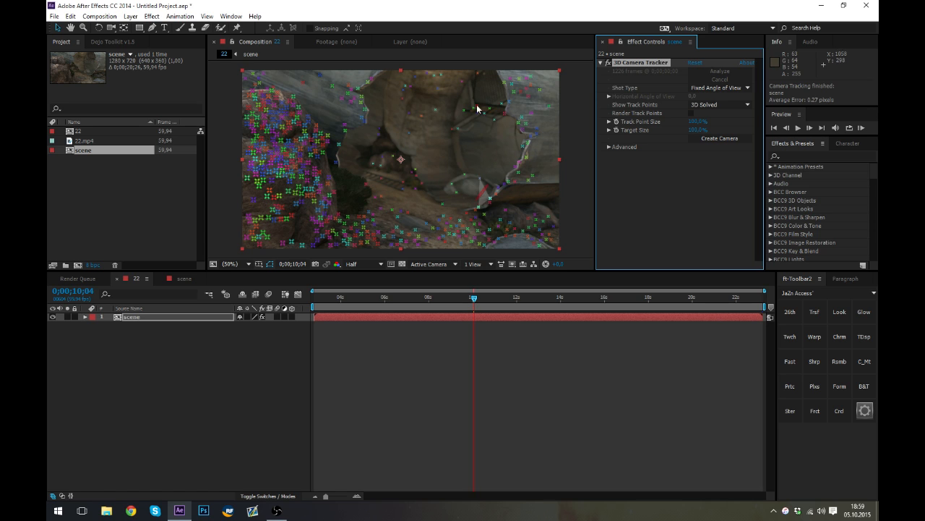
Display the 3D Camera Tracker's track points on the scene layer and reduce the Track Point Size slightly.
{"action": "left_click", "coordinate": [230, 362]}
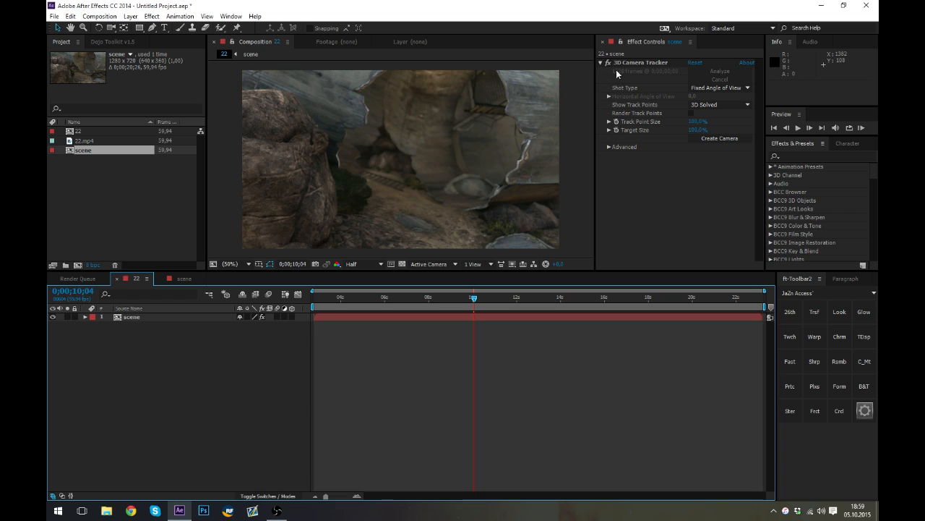
{"action": "left_click", "coordinate": [639, 63]}
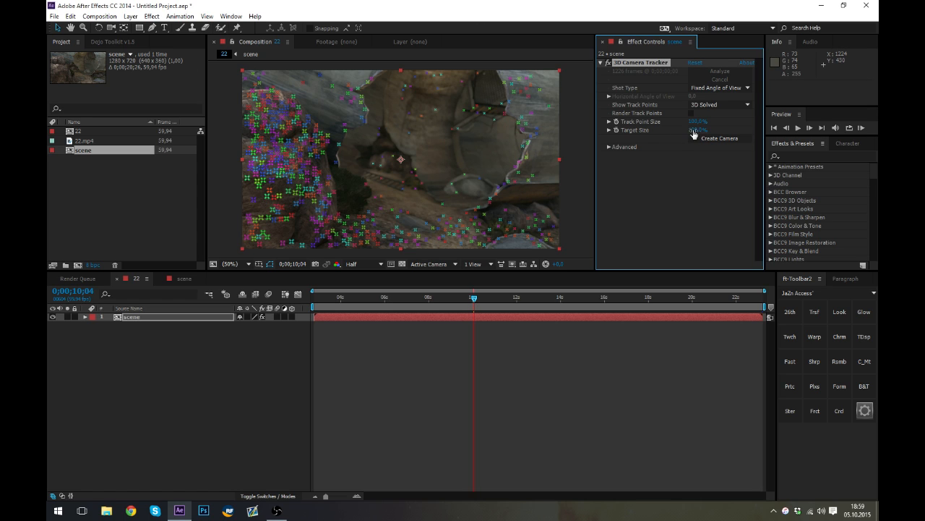
{"action": "mouse_move", "coordinate": [694, 123]}
{"action": "left_mouse_down"}
{"action": "mouse_move", "coordinate": [836, 125]}
{"action": "mouse_move", "coordinate": [696, 130]}
{"action": "left_mouse_up"}
At 0;00;12;56, lasso the track points on the ground in the foreground and enlarge the tracker's Target Size.
{"action": "left_click", "coordinate": [363, 303]}
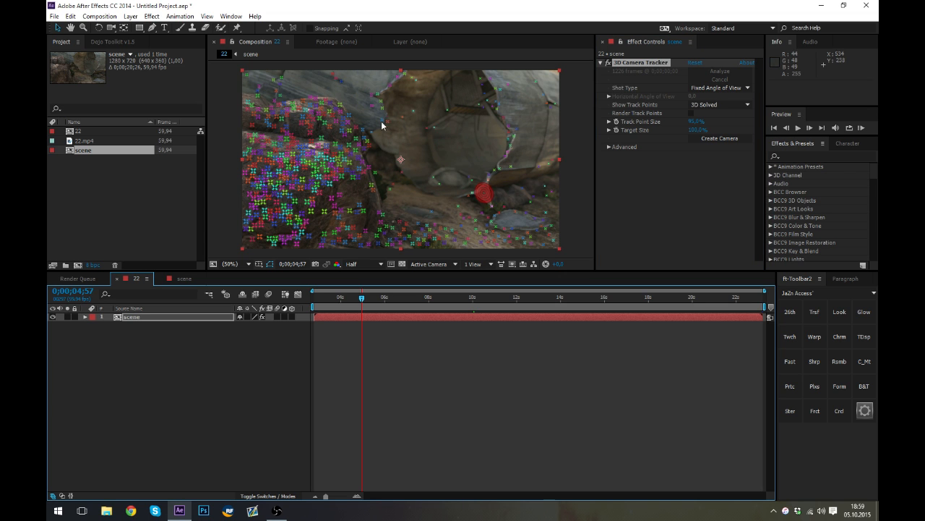
{"action": "left_click", "coordinate": [648, 299]}
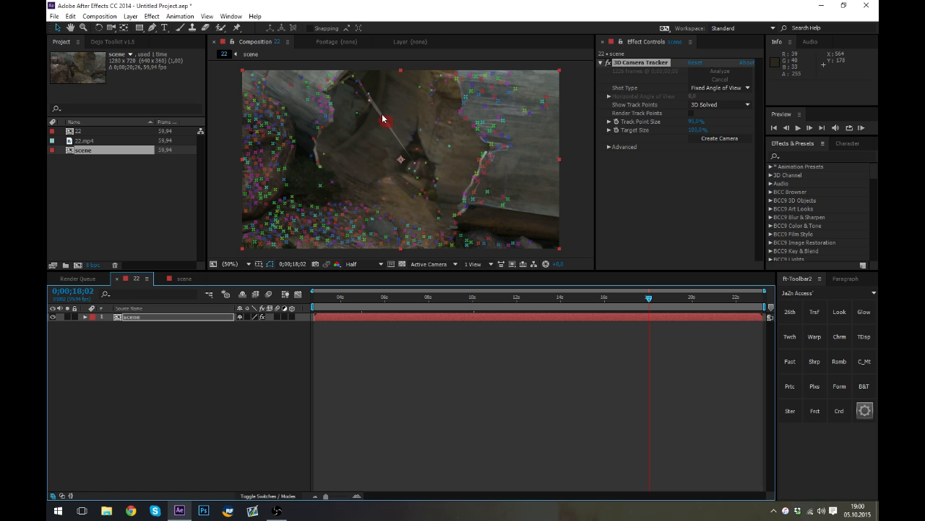
{"action": "left_click", "coordinate": [537, 304]}
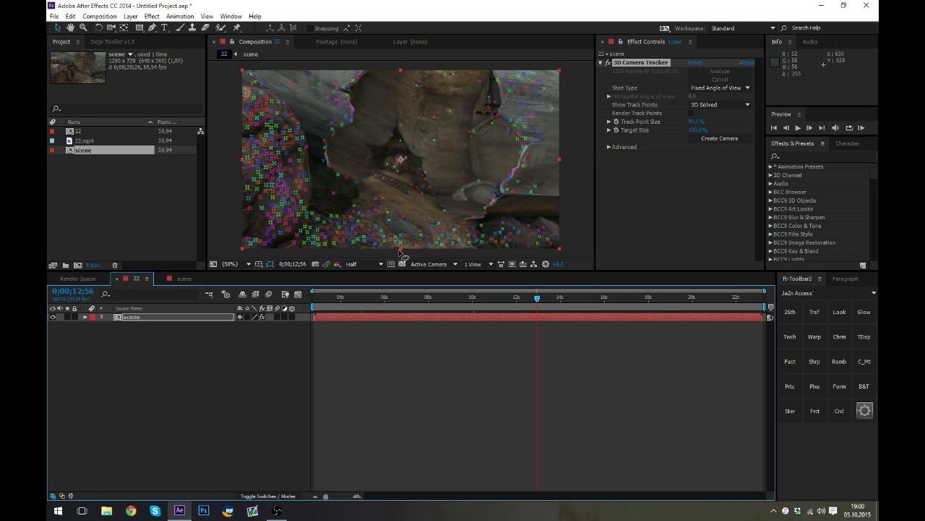
{"action": "left_click_drag", "start_coordinate": [399, 251], "coordinate": [419, 256]}
{"action": "mouse_move", "coordinate": [447, 259]}
{"action": "left_mouse_down"}
{"action": "mouse_move", "coordinate": [505, 235]}
{"action": "mouse_move", "coordinate": [387, 194]}
{"action": "mouse_move", "coordinate": [356, 194]}
{"action": "mouse_move", "coordinate": [342, 206]}
{"action": "mouse_move", "coordinate": [333, 228]}
{"action": "mouse_move", "coordinate": [351, 246]}
{"action": "mouse_move", "coordinate": [399, 252]}
{"action": "left_mouse_up"}
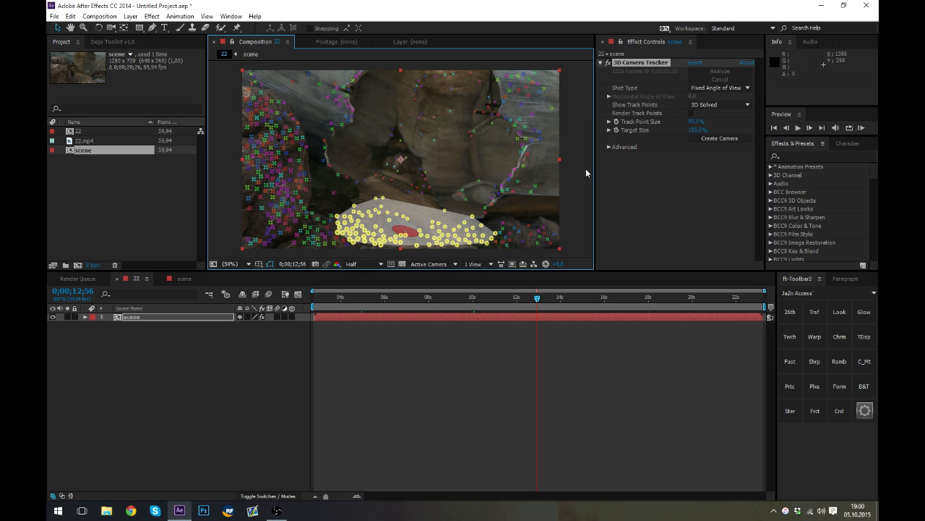
{"action": "left_click_drag", "start_coordinate": [693, 130], "coordinate": [774, 131]}
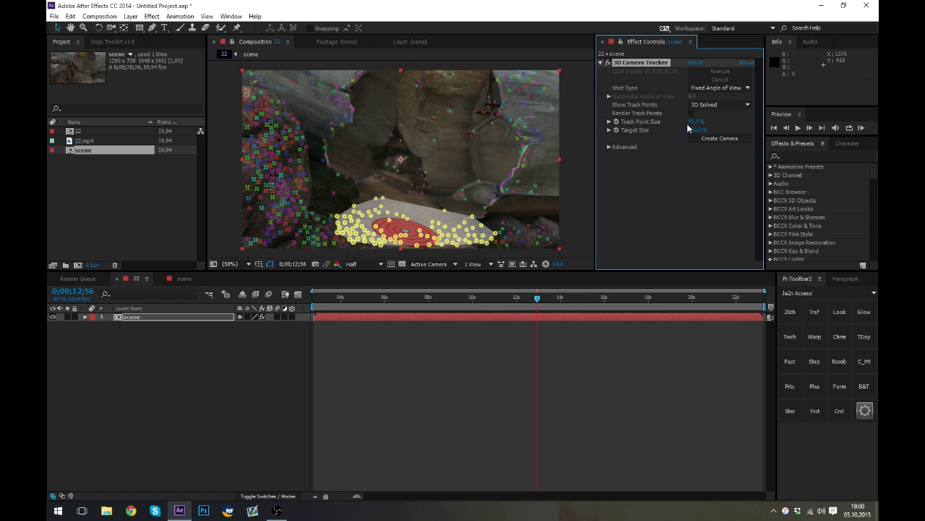
Create a solid and camera from the selected ground points, and check the solid's placement at several times in the shot.
{"action": "right_click", "coordinate": [412, 232]}
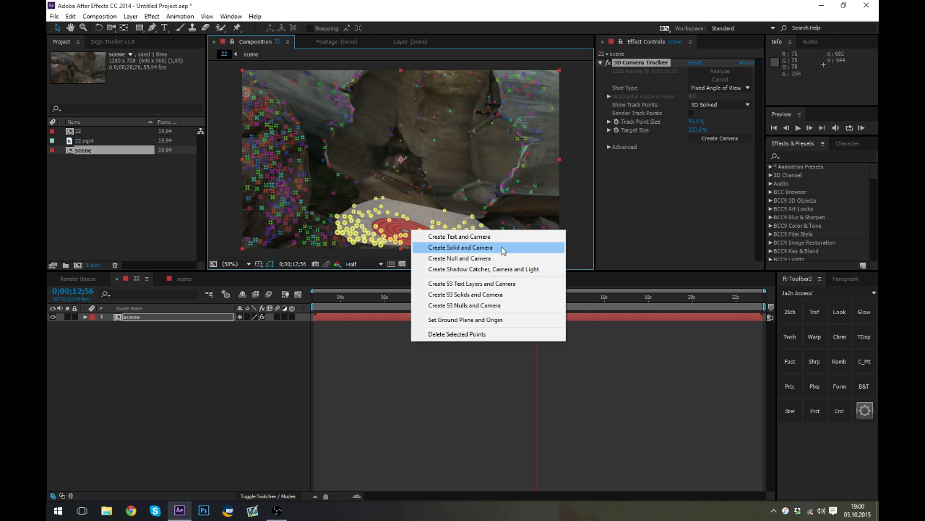
{"action": "left_click", "coordinate": [454, 246]}
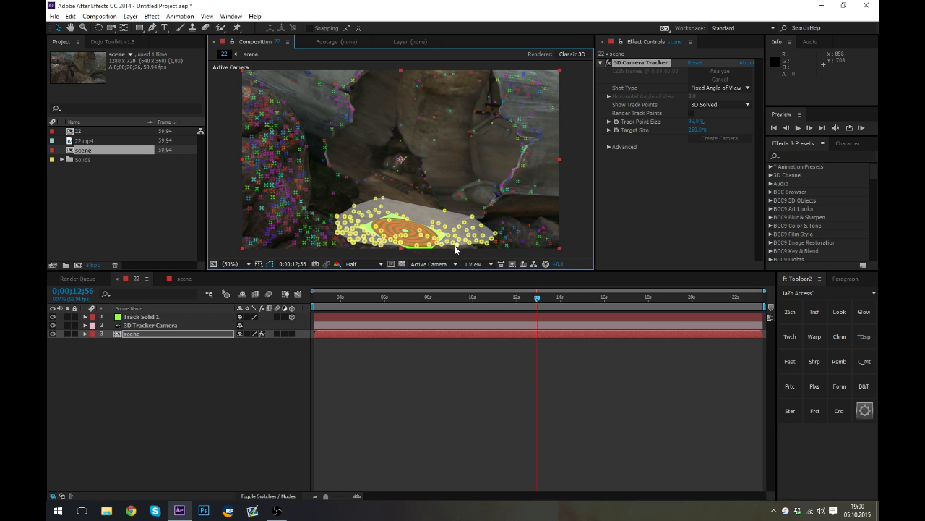
{"action": "left_click", "coordinate": [196, 400]}
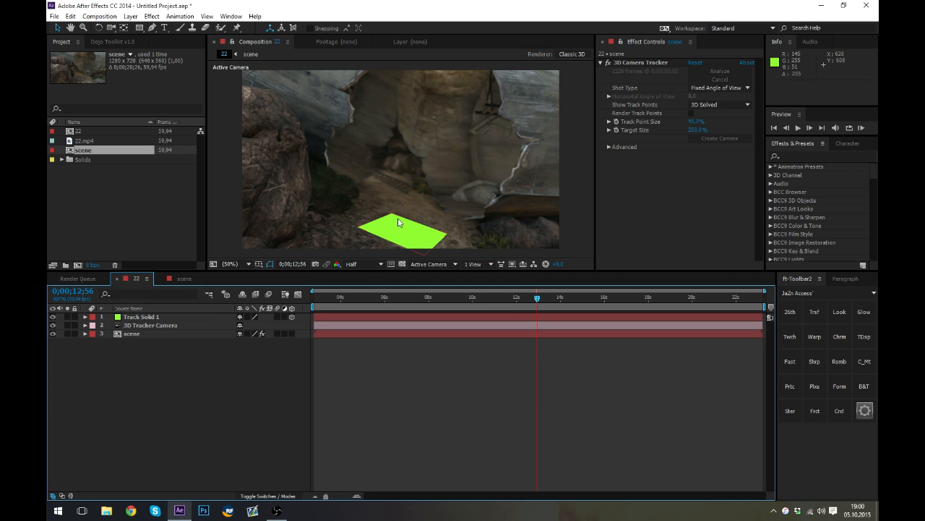
{"action": "left_click", "coordinate": [384, 303]}
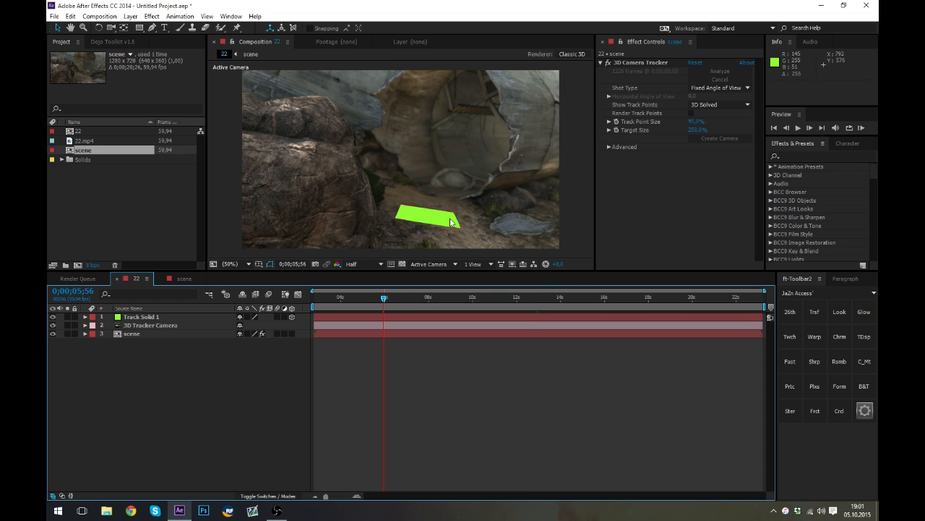
{"action": "left_click", "coordinate": [649, 298]}
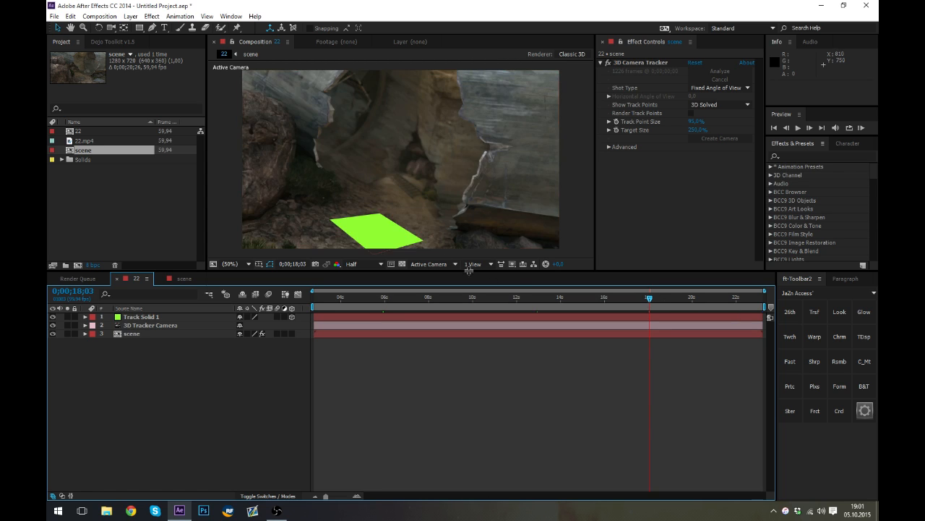
{"action": "left_click", "coordinate": [536, 299]}
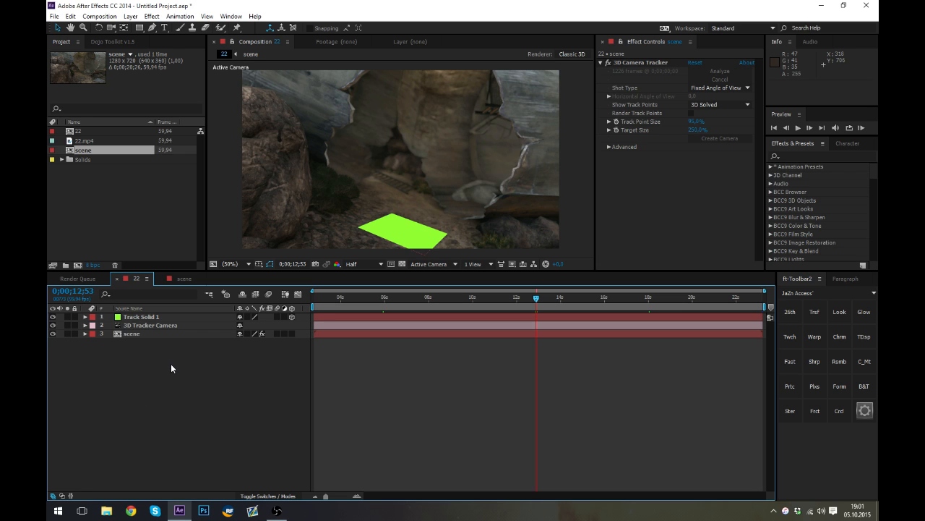
Create a text layer reading "TYPIN'" with a white fill and hide it in the composition.
{"action": "key", "text": "ctrl+alt+shift+t"}
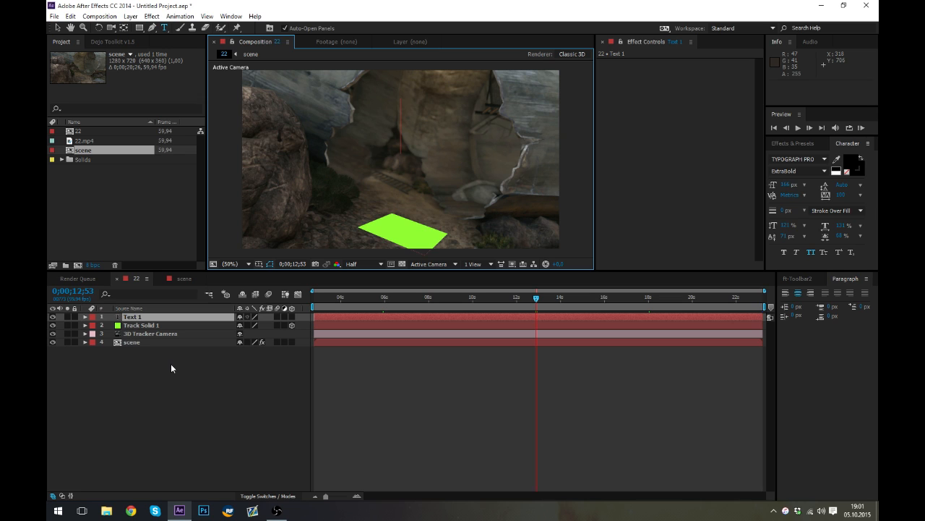
{"action": "type", "text": "TYPIN"}
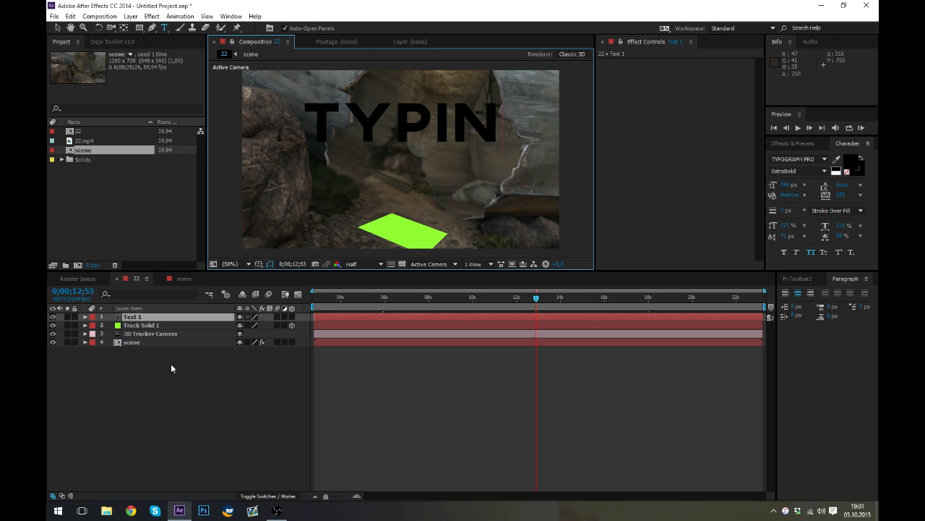
{"action": "type", "text": "'"}
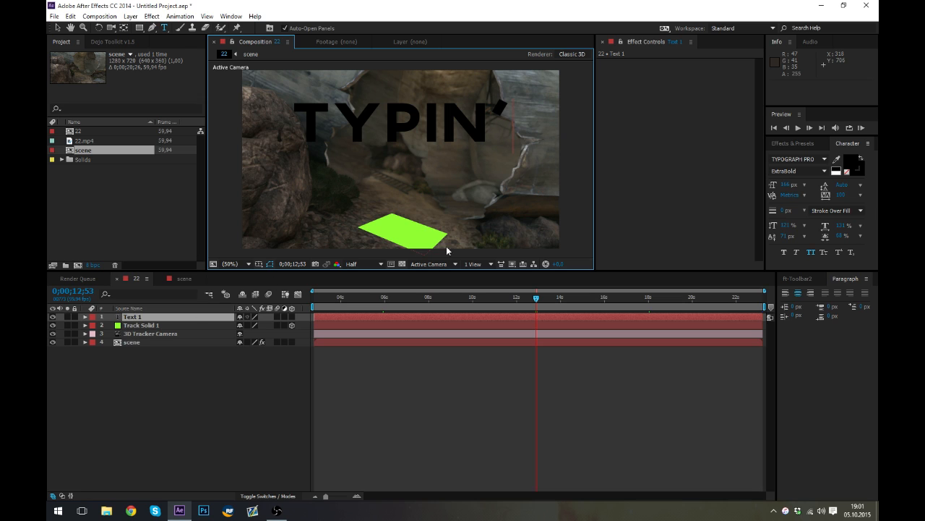
{"action": "key", "text": "ctrl+a"}
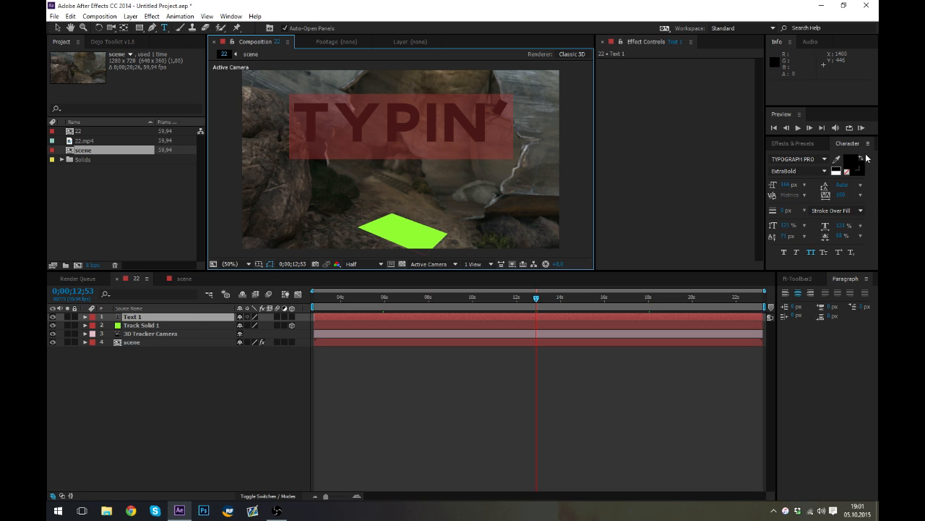
{"action": "left_click", "coordinate": [836, 169]}
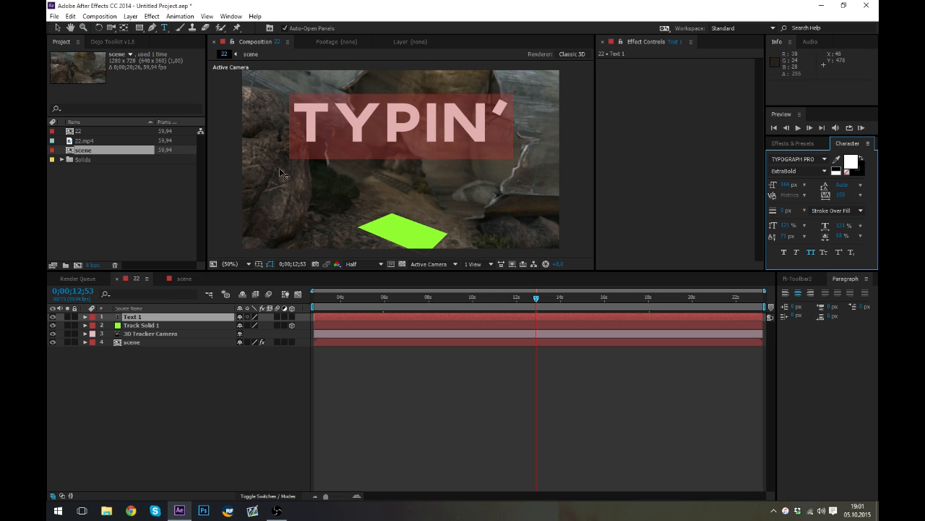
{"action": "left_click", "coordinate": [57, 28]}
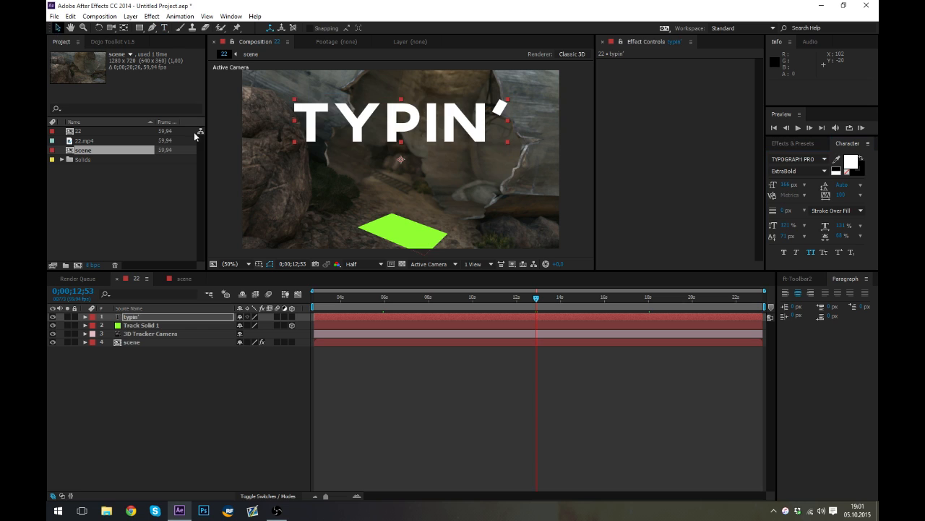
{"action": "left_click", "coordinate": [52, 317]}
{"action": "left_click", "coordinate": [176, 387]}
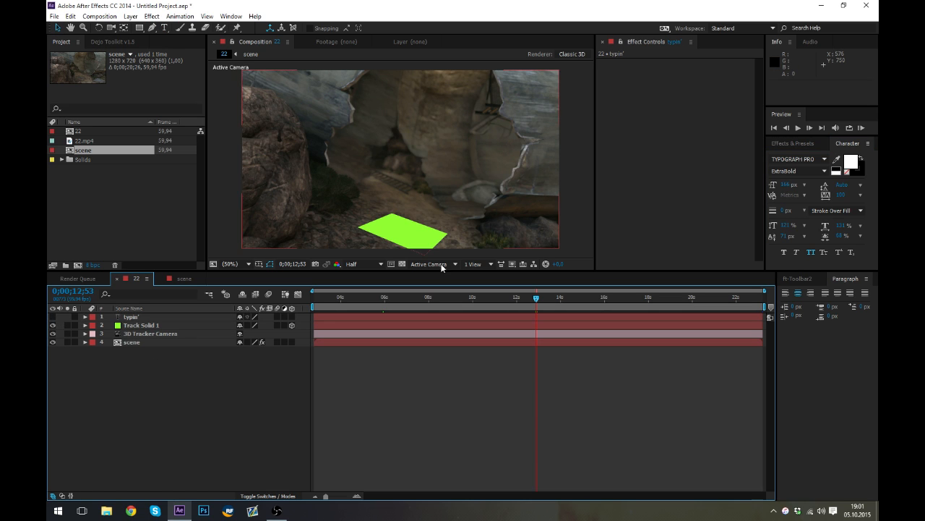
Find the JaZn Logo preset by searching for "jazn" and apply it to the composition as a new solid layer.
{"action": "left_click", "coordinate": [791, 144]}
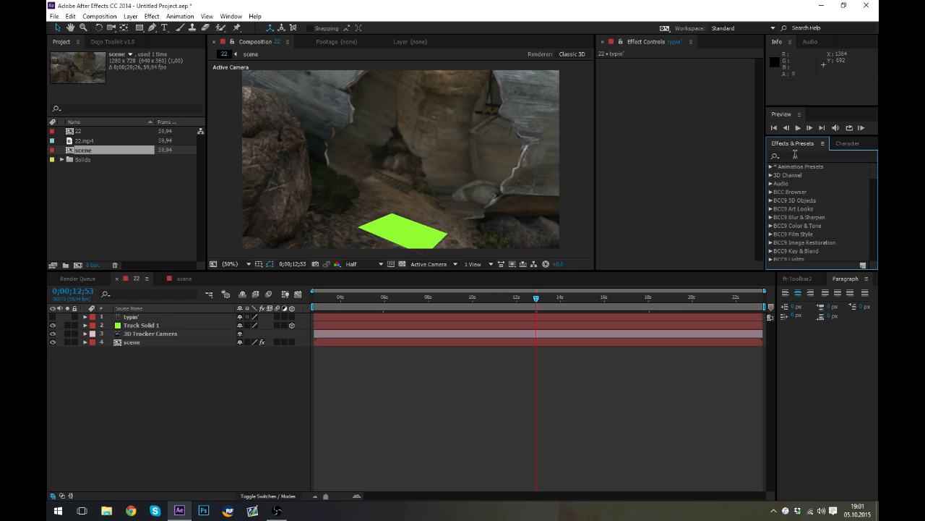
{"action": "left_click", "coordinate": [820, 156]}
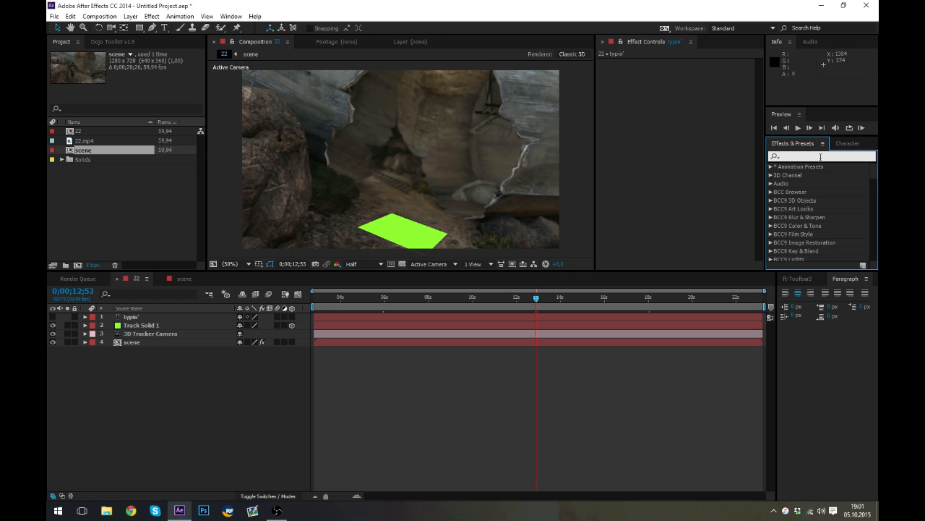
{"action": "type", "text": "Jazn"}
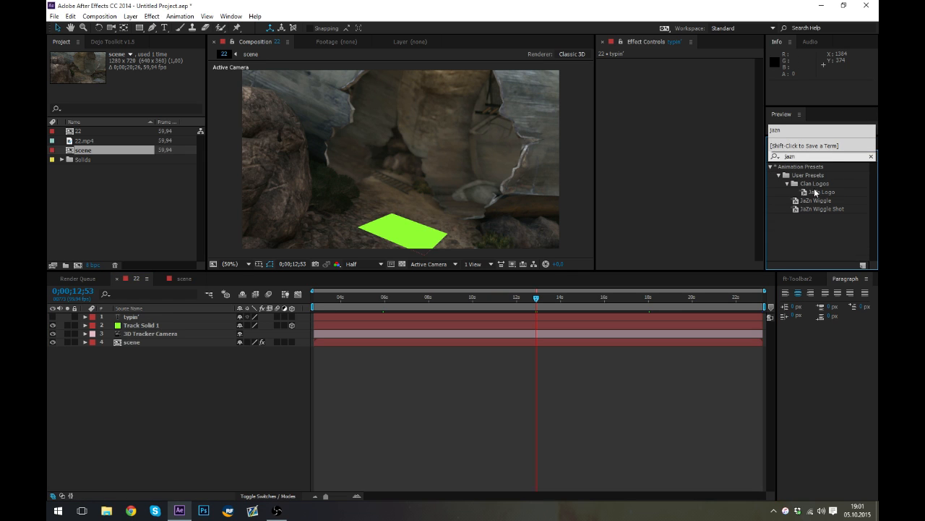
{"action": "left_click_drag", "start_coordinate": [816, 192], "coordinate": [333, 354]}
{"action": "left_click", "coordinate": [180, 409]}
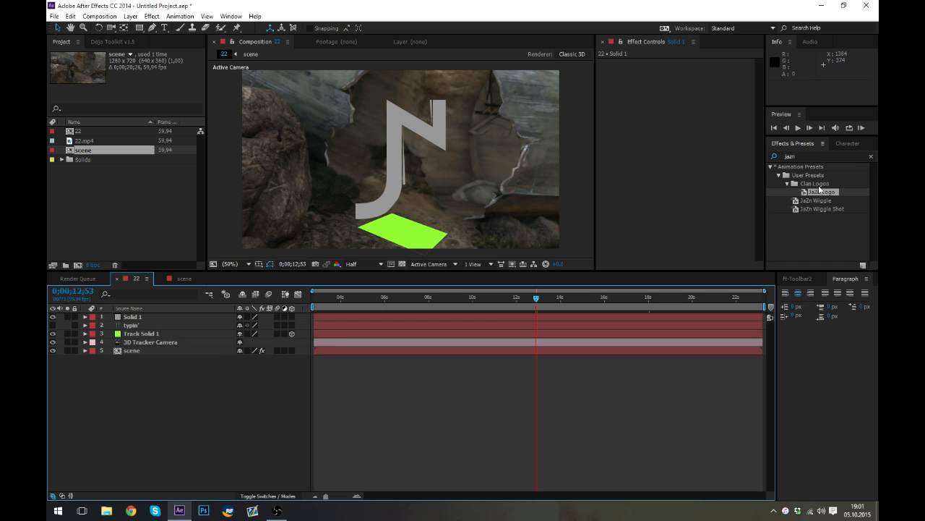
Collapse the preset folders, clear the effects search and hide the logo solid layer.
{"action": "left_click", "coordinate": [787, 184]}
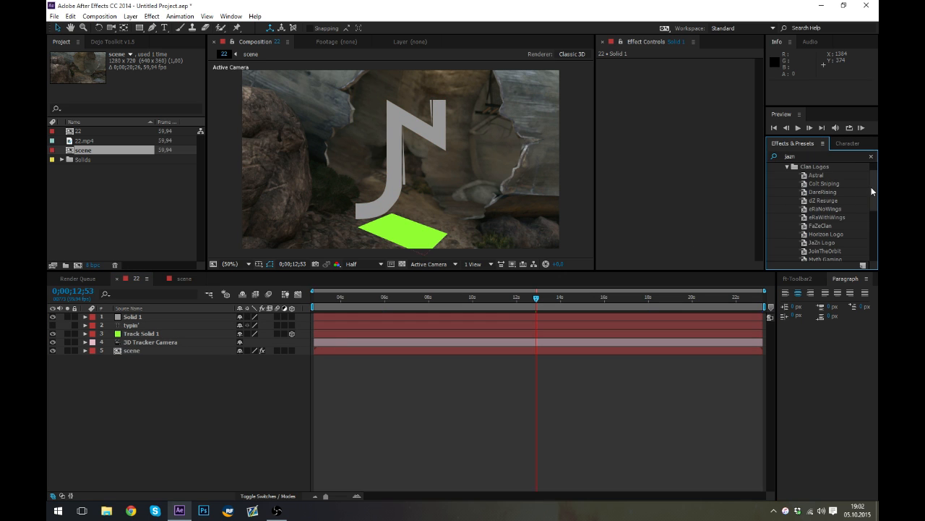
{"action": "mouse_move", "coordinate": [871, 187]}
{"action": "left_mouse_down"}
{"action": "mouse_move", "coordinate": [870, 243]}
{"action": "mouse_move", "coordinate": [872, 174]}
{"action": "left_mouse_up"}
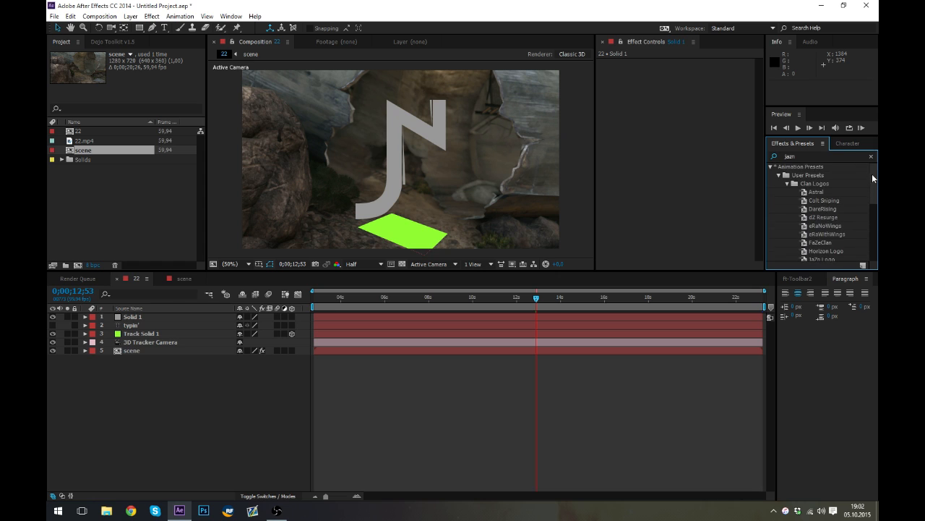
{"action": "left_click", "coordinate": [787, 176]}
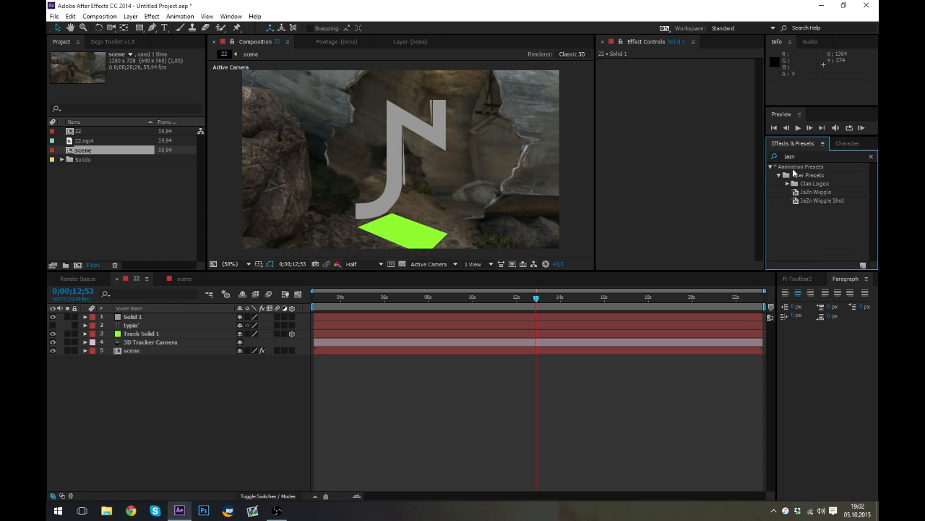
{"action": "left_click", "coordinate": [771, 167]}
{"action": "left_click", "coordinate": [871, 156]}
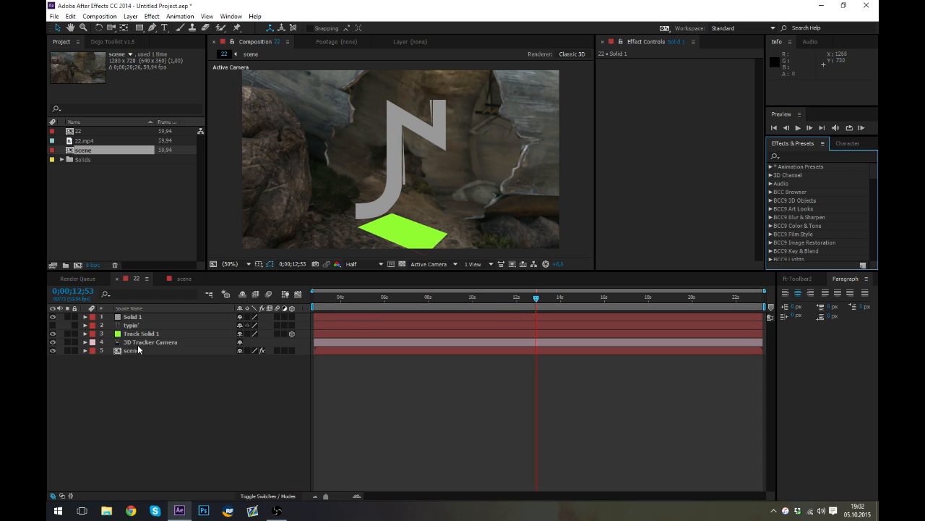
{"action": "left_click", "coordinate": [52, 325]}
{"action": "left_click", "coordinate": [53, 317]}
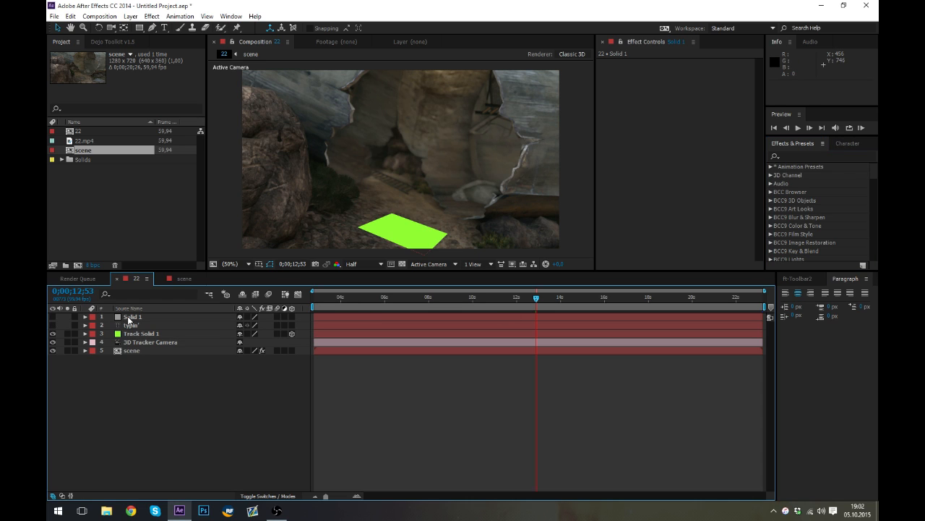
Create a new composition-size solid named E above the other layers.
{"action": "left_click", "coordinate": [129, 318]}
{"action": "left_click", "coordinate": [131, 324]}
{"action": "left_click", "coordinate": [157, 399]}
{"action": "key", "text": "ctrl+y"}
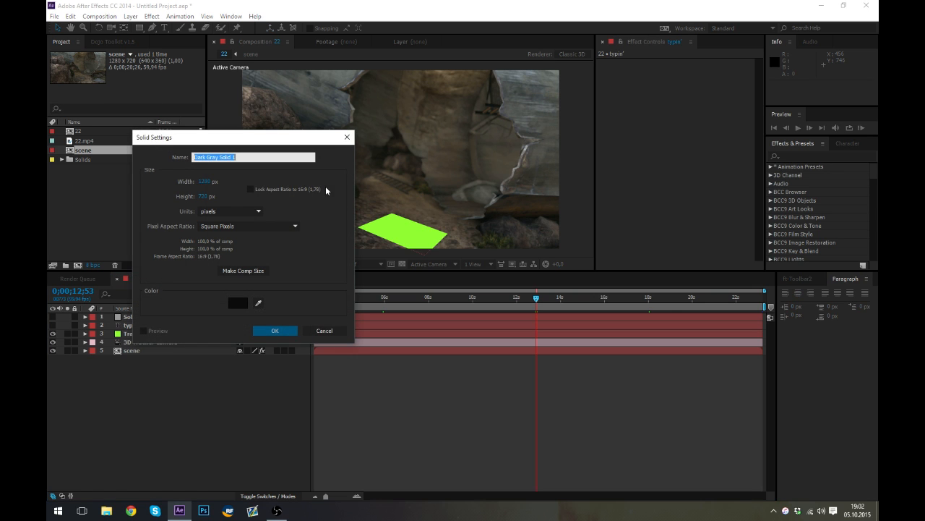
{"action": "type", "text": "E"}
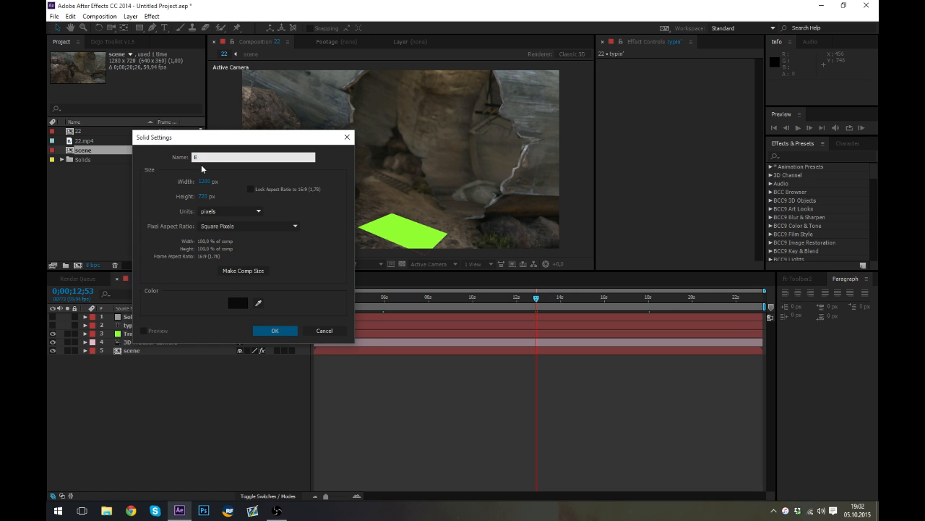
{"action": "key", "text": "Return"}
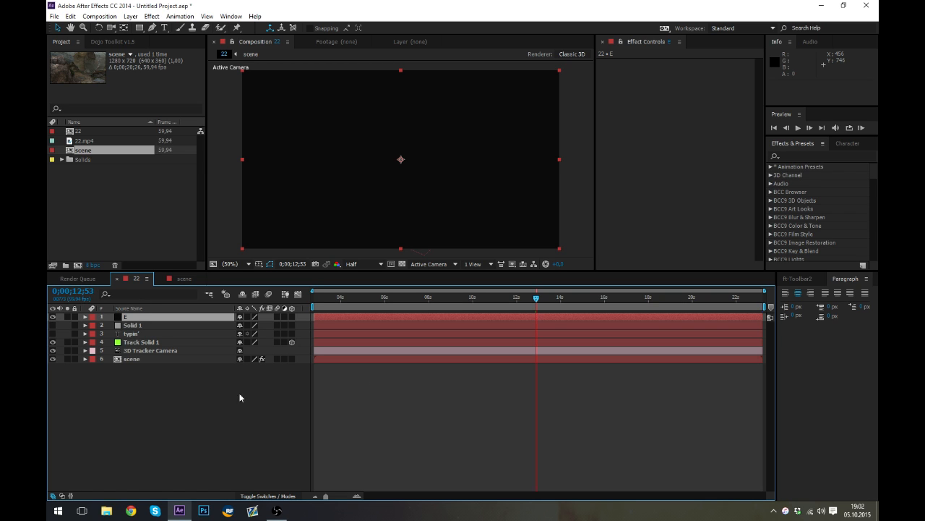
Search the effects for "elemen" and apply Video Copilot's Element to the E solid.
{"action": "left_click", "coordinate": [815, 154]}
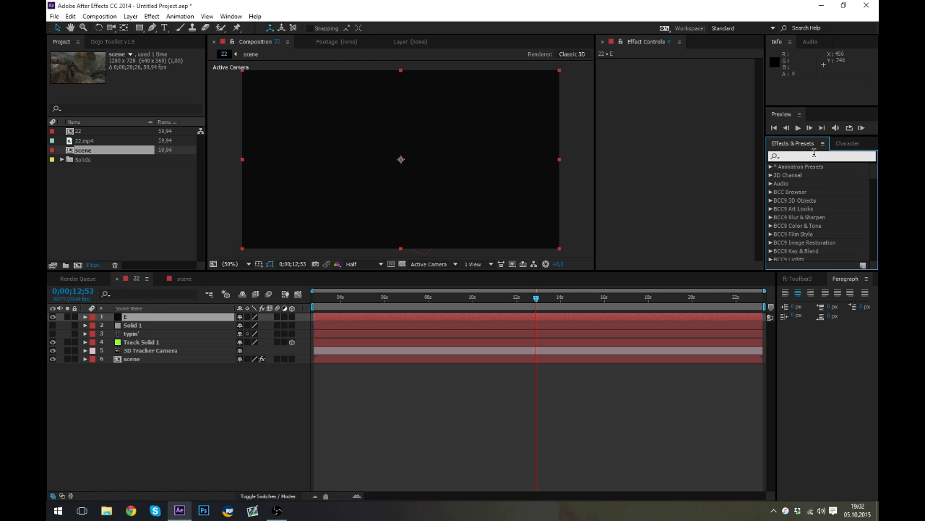
{"action": "type", "text": "elemen"}
{"action": "left_click_drag", "start_coordinate": [796, 174], "coordinate": [666, 315]}
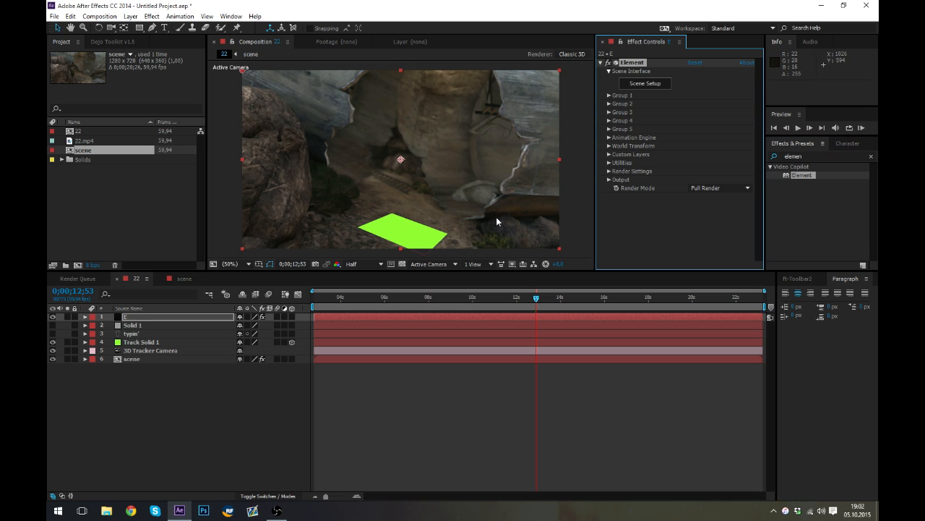
In Element's Custom Text and Masks, assign the typin' layer to Path Layer 1 and Solid 1 to Path Layer 2.
{"action": "left_click", "coordinate": [610, 154]}
{"action": "left_click", "coordinate": [618, 164]}
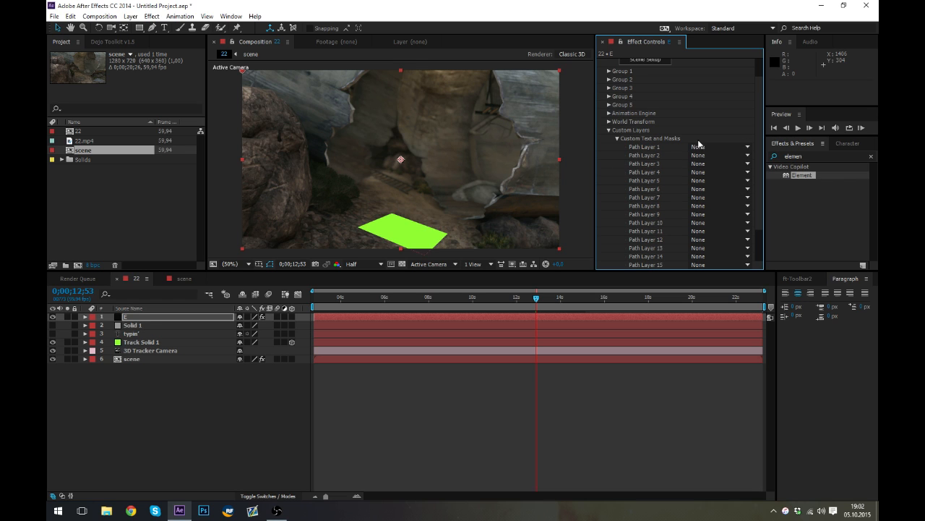
{"action": "left_click", "coordinate": [715, 148]}
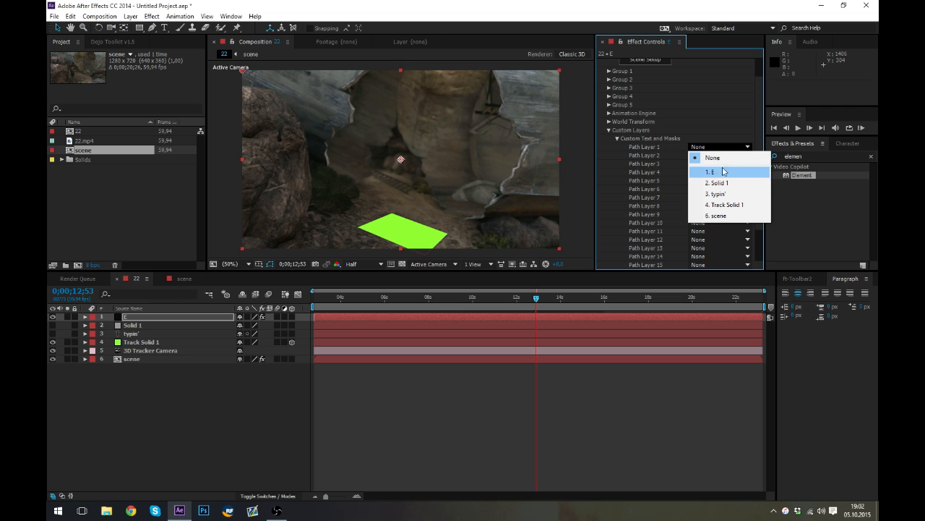
{"action": "left_click", "coordinate": [719, 185]}
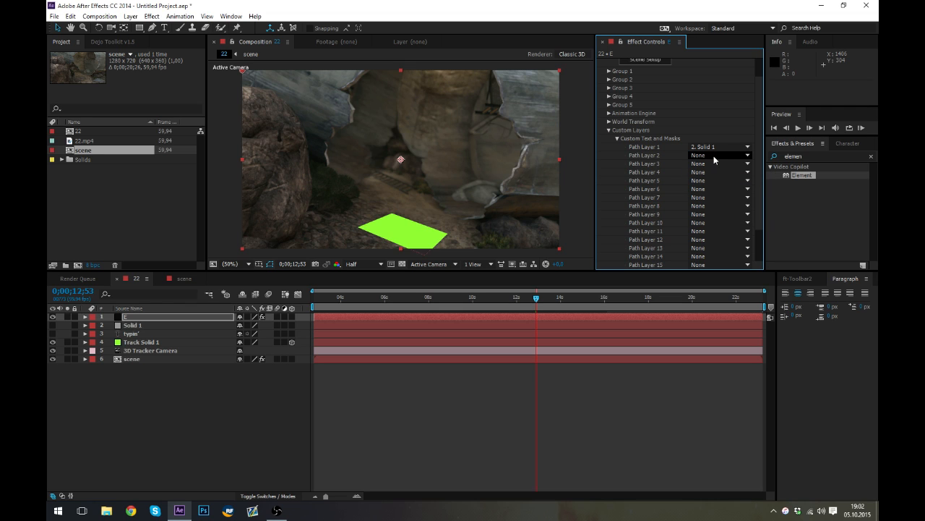
{"action": "left_click", "coordinate": [714, 149]}
{"action": "left_click", "coordinate": [718, 194]}
{"action": "left_click", "coordinate": [716, 155]}
{"action": "left_click", "coordinate": [719, 191]}
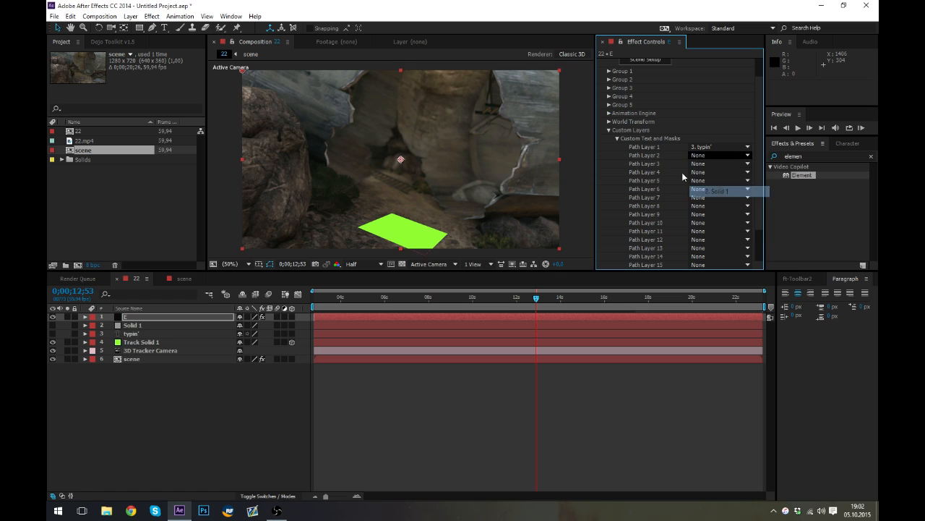
{"action": "left_click", "coordinate": [618, 138]}
{"action": "left_click", "coordinate": [616, 230]}
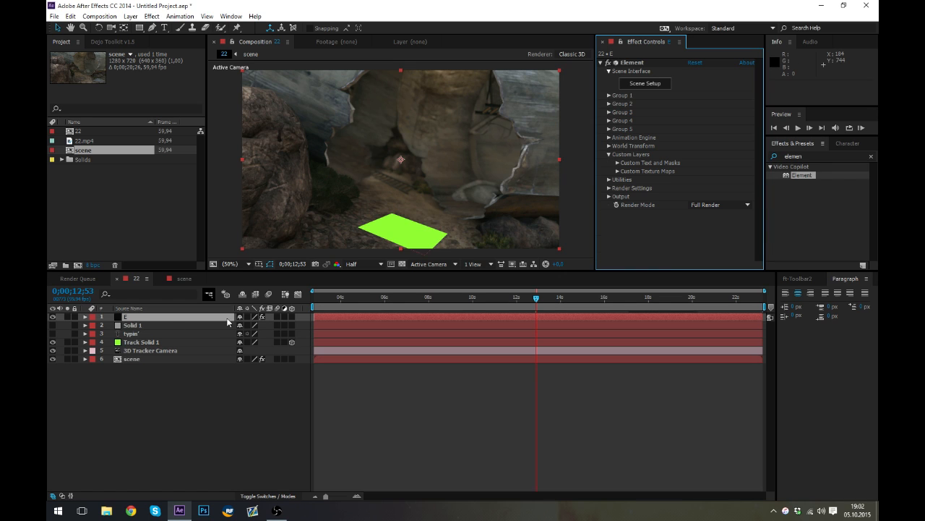
Open Element's Scene Setup and extrude the custom text path into a 3D model.
{"action": "left_click", "coordinate": [641, 83]}
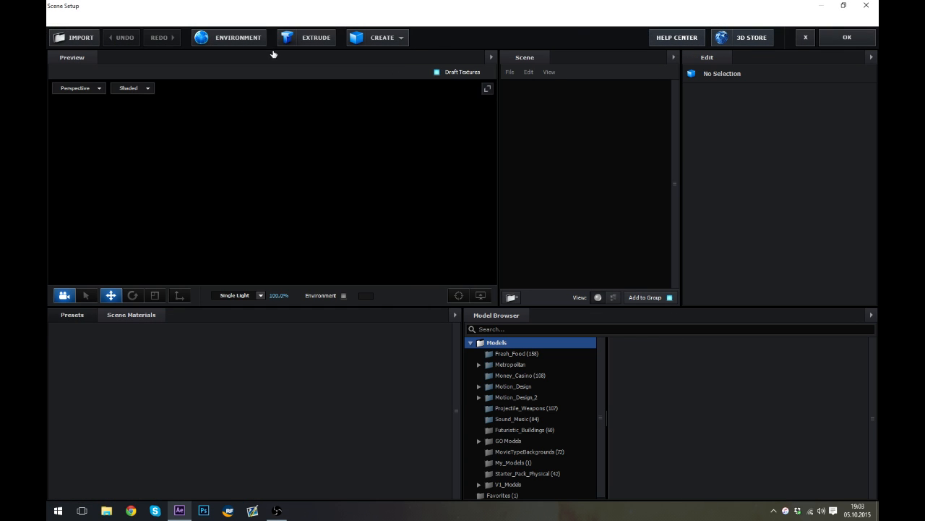
{"action": "left_click", "coordinate": [307, 41]}
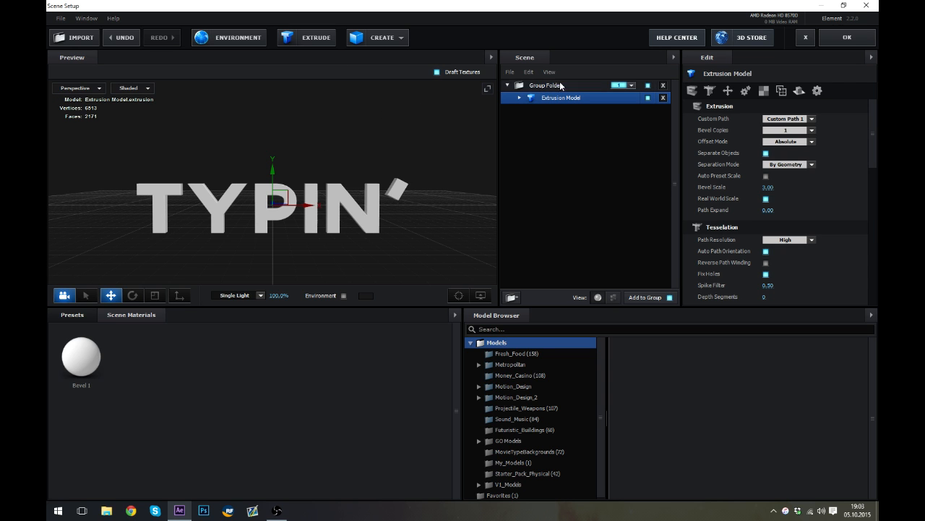
{"action": "left_click_drag", "start_coordinate": [402, 236], "coordinate": [304, 227]}
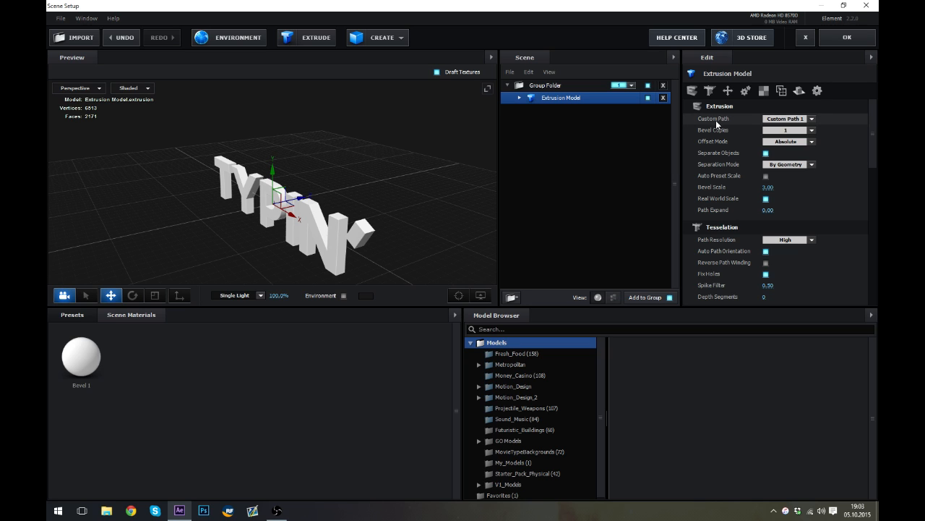
Preview the logo by switching the extrusion model to Custom Path 2, and return it to Custom Path 1.
{"action": "left_click", "coordinate": [810, 118]}
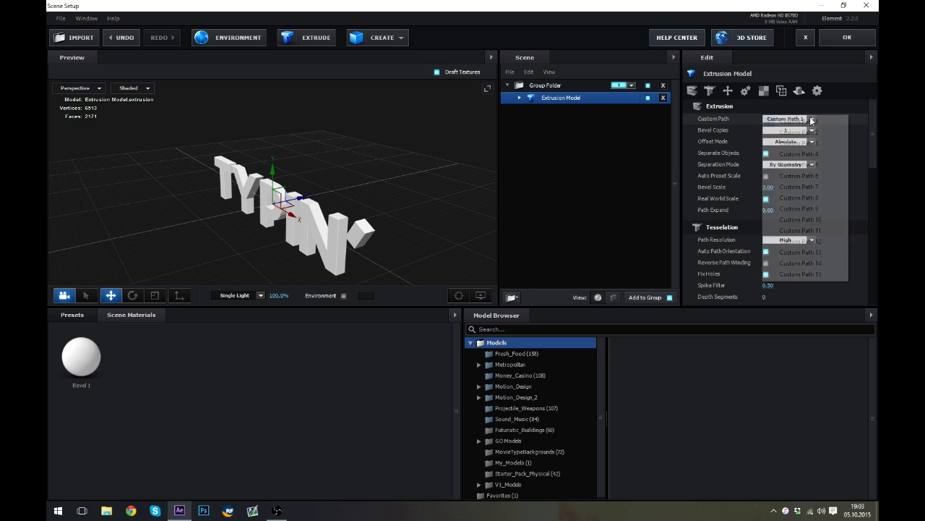
{"action": "left_click", "coordinate": [801, 133]}
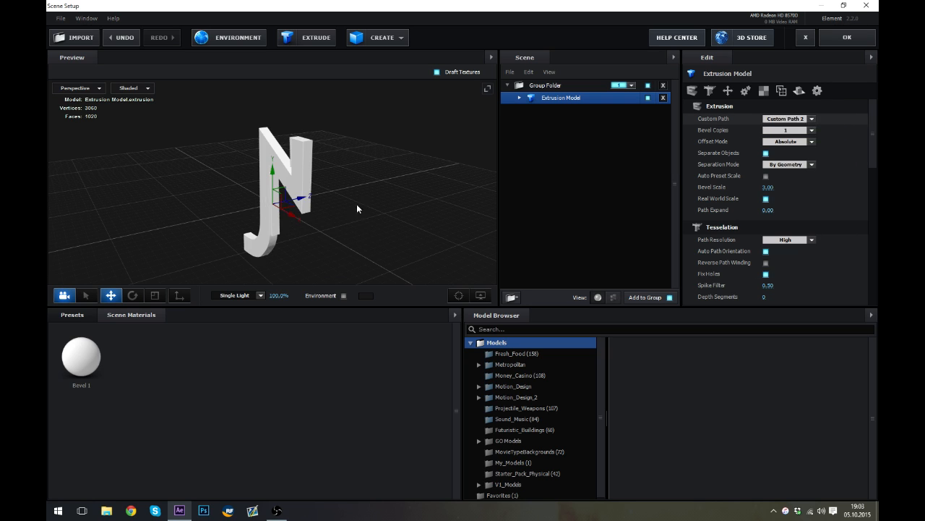
{"action": "left_click", "coordinate": [809, 118]}
{"action": "left_click", "coordinate": [795, 123]}
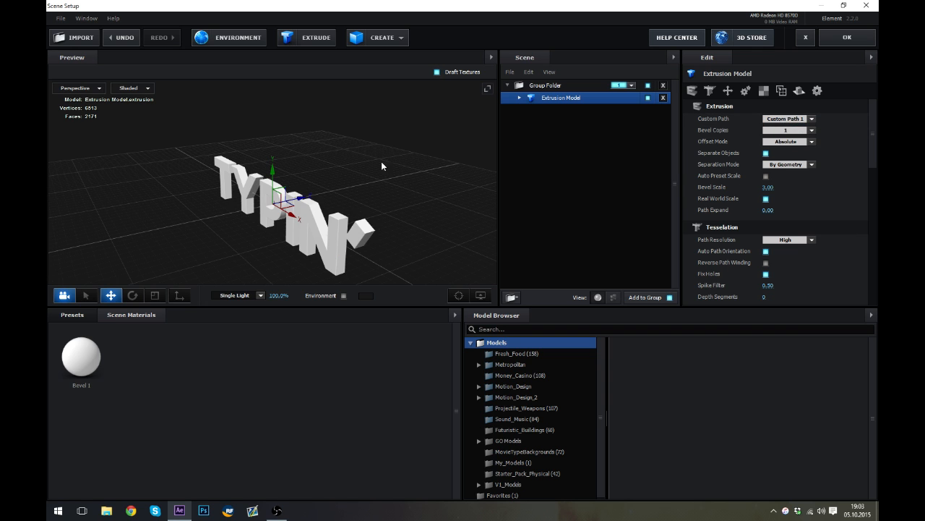
Examine the extruded text from an angle and review the model's Tesselation and Transform settings.
{"action": "left_click_drag", "start_coordinate": [372, 205], "coordinate": [348, 218]}
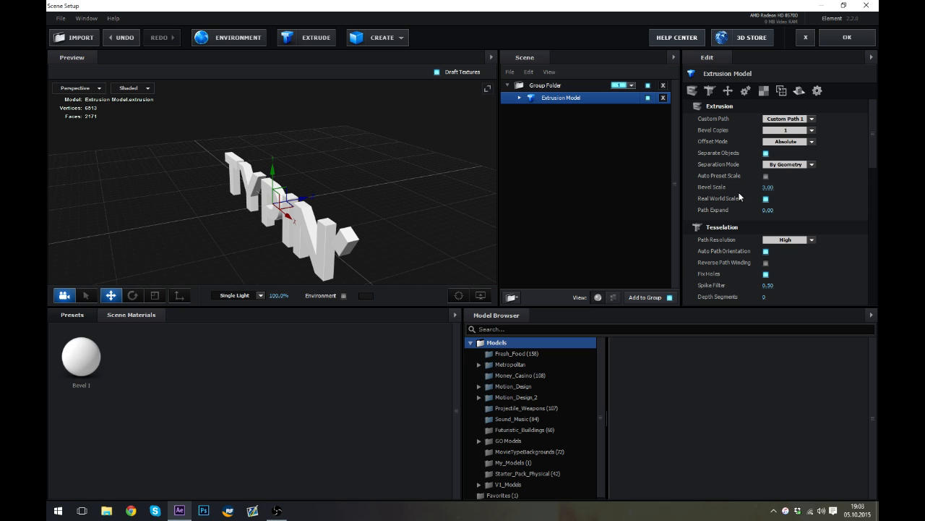
{"action": "left_click_drag", "start_coordinate": [874, 155], "coordinate": [874, 214]}
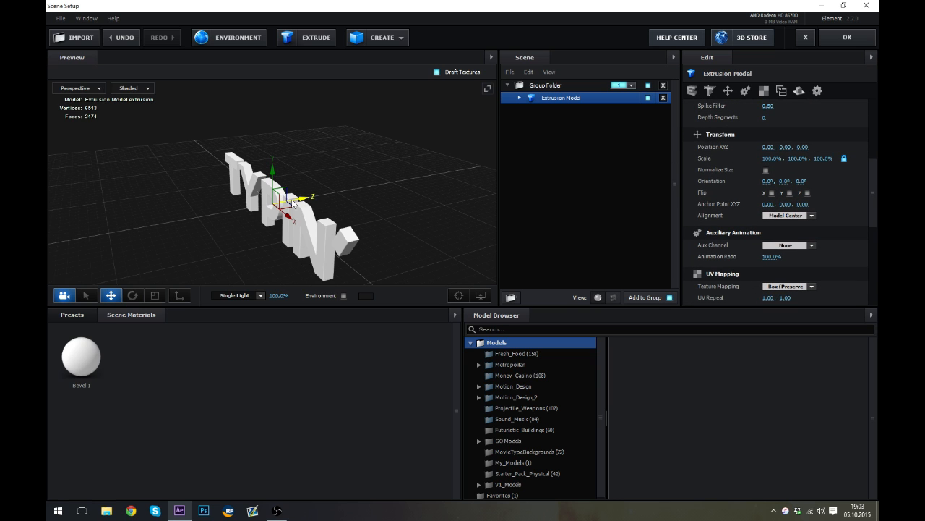
{"action": "left_click_drag", "start_coordinate": [872, 202], "coordinate": [874, 174]}
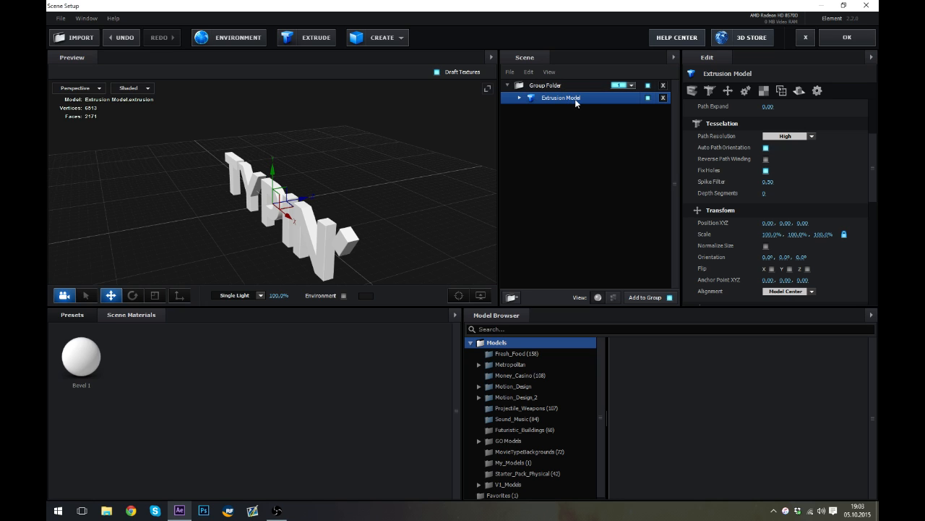
Select the Bevel 1 layer of the typin' extrusion model and set its Extrude to 2.50.
{"action": "left_click_drag", "start_coordinate": [872, 178], "coordinate": [876, 144]}
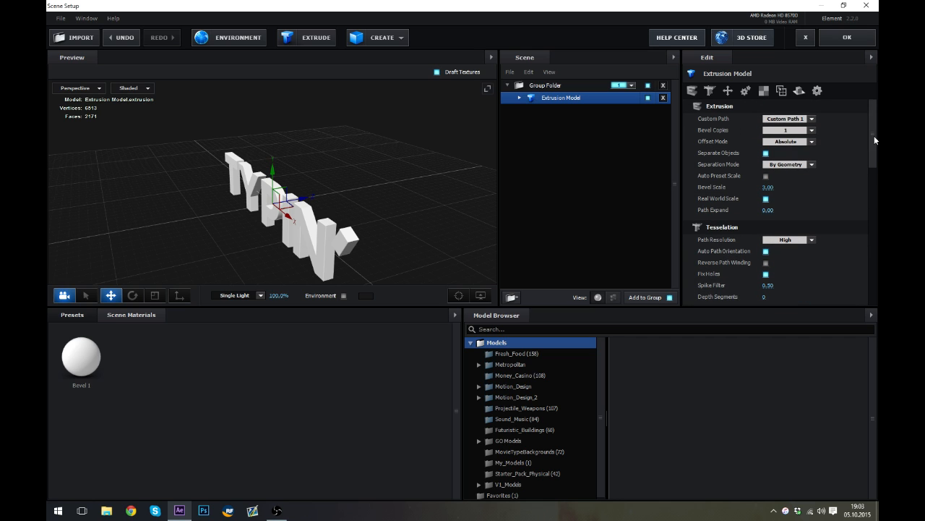
{"action": "left_click", "coordinate": [519, 98]}
{"action": "left_click", "coordinate": [564, 110]}
{"action": "scroll", "coordinate": [296, 211], "scroll_direction": "up", "scroll_amount": 4}
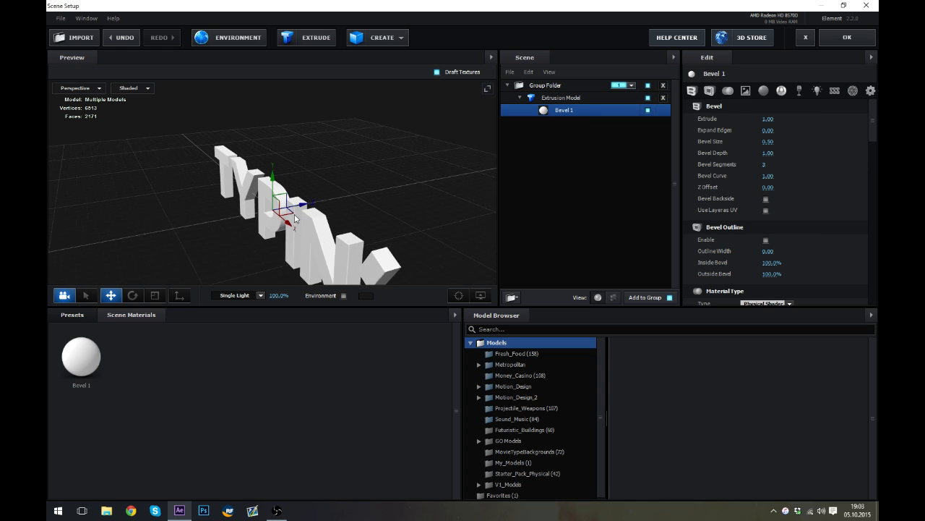
{"action": "left_click", "coordinate": [458, 292]}
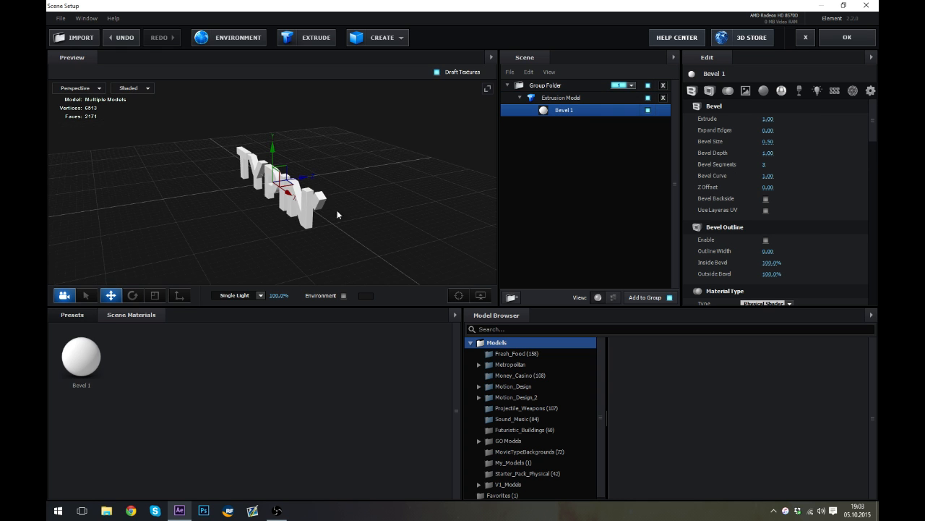
{"action": "left_click_drag", "start_coordinate": [337, 212], "coordinate": [367, 203]}
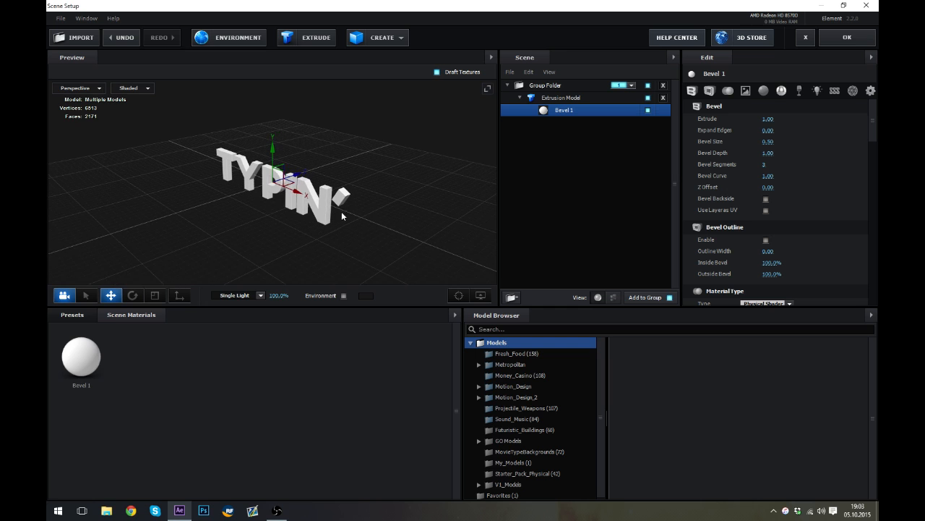
{"action": "left_click_drag", "start_coordinate": [345, 216], "coordinate": [333, 218]}
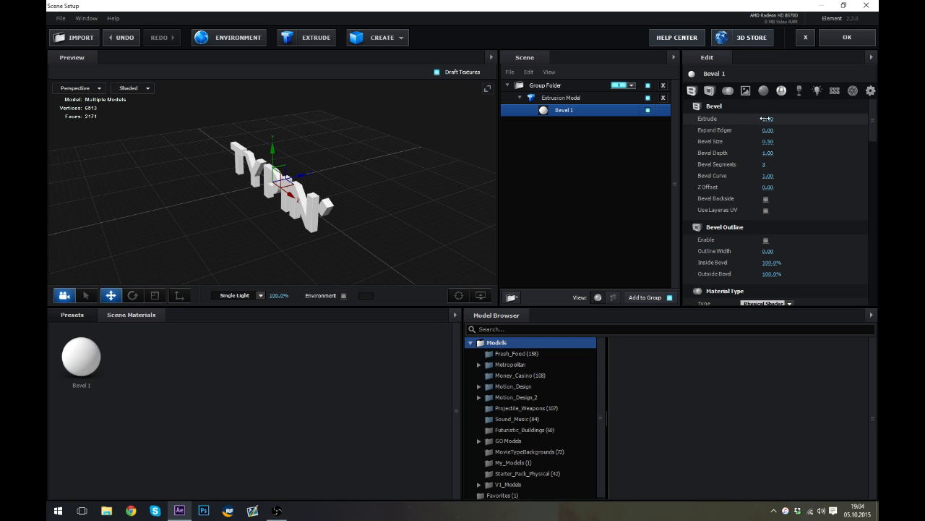
{"action": "left_click_drag", "start_coordinate": [775, 119], "coordinate": [841, 118]}
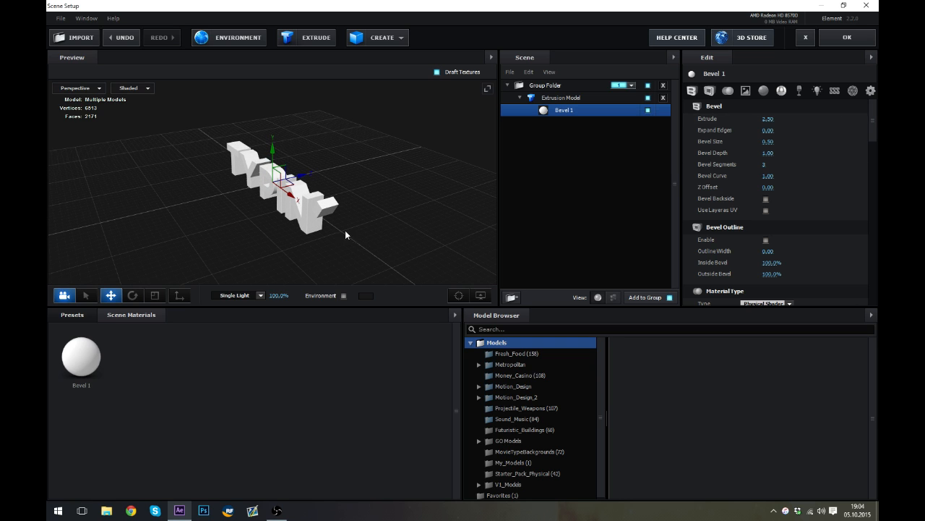
{"action": "left_click_drag", "start_coordinate": [344, 230], "coordinate": [396, 210]}
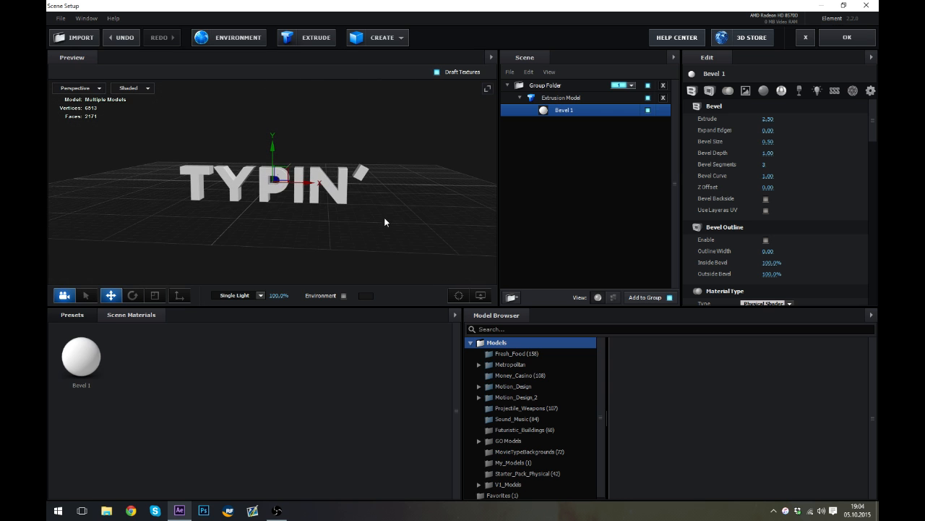
Set the text bevel's Bevel Segments to 0 and its Bevel Size to 0.50.
{"action": "scroll", "coordinate": [229, 193], "scroll_direction": "up", "scroll_amount": 8}
{"action": "left_click_drag", "start_coordinate": [227, 190], "coordinate": [255, 222]}
{"action": "scroll", "coordinate": [241, 209], "scroll_direction": "up", "scroll_amount": 3}
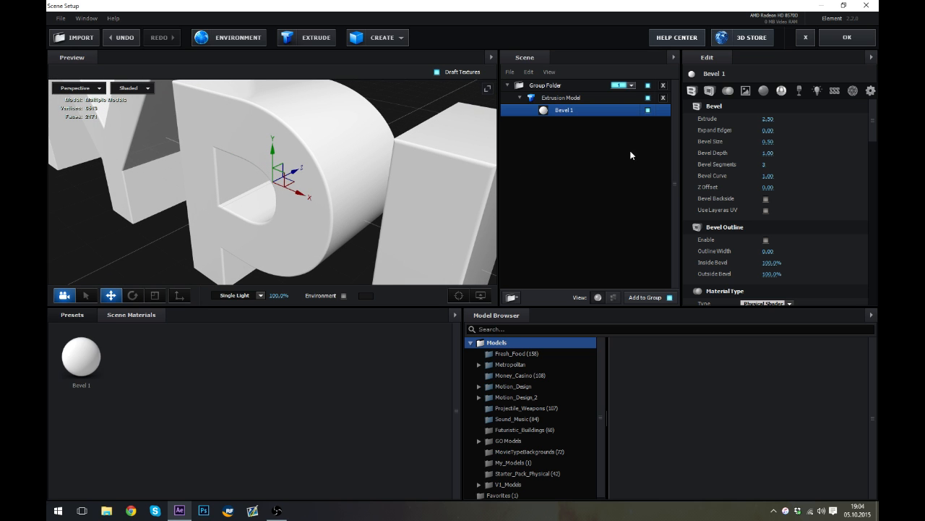
{"action": "left_click_drag", "start_coordinate": [762, 164], "coordinate": [752, 164]}
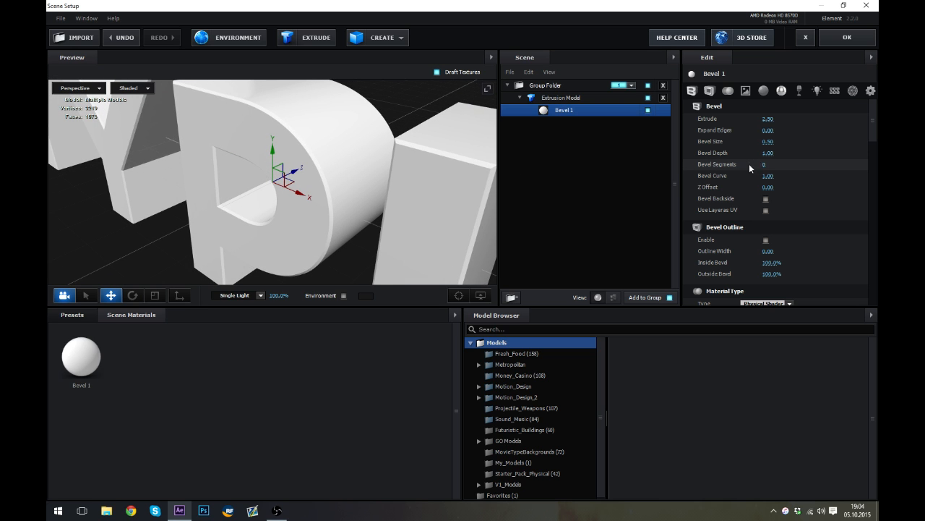
{"action": "mouse_move", "coordinate": [399, 225]}
{"action": "left_mouse_down"}
{"action": "mouse_move", "coordinate": [405, 209]}
{"action": "mouse_move", "coordinate": [398, 227]}
{"action": "mouse_move", "coordinate": [382, 224]}
{"action": "mouse_move", "coordinate": [396, 215]}
{"action": "mouse_move", "coordinate": [365, 213]}
{"action": "mouse_move", "coordinate": [390, 210]}
{"action": "left_mouse_up"}
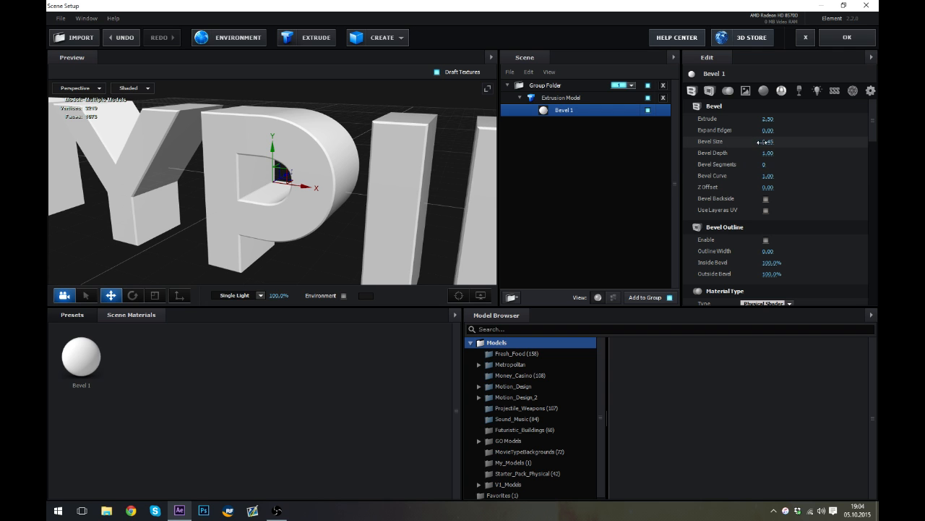
{"action": "left_click_drag", "start_coordinate": [763, 142], "coordinate": [605, 169]}
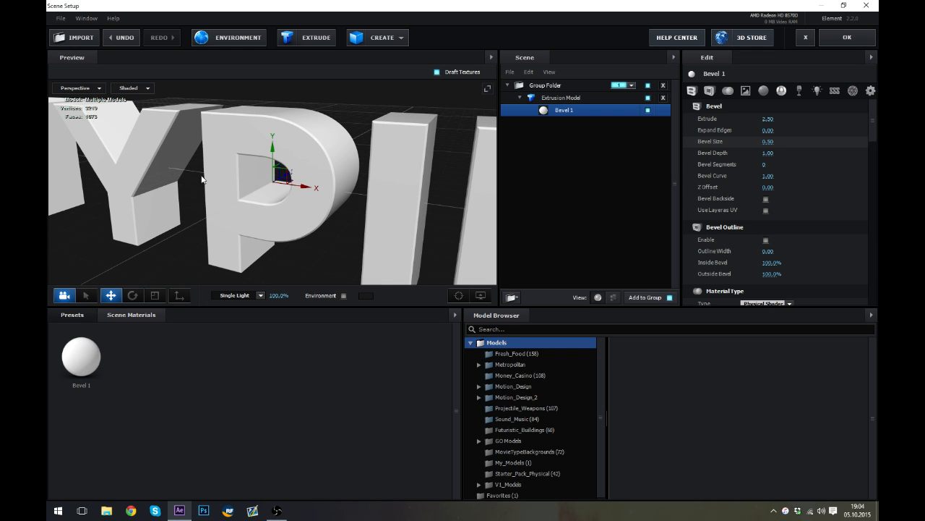
{"action": "scroll", "coordinate": [319, 219], "scroll_direction": "down", "scroll_amount": 3}
{"action": "mouse_move", "coordinate": [315, 222]}
{"action": "left_mouse_down"}
{"action": "mouse_move", "coordinate": [355, 211]}
{"action": "mouse_move", "coordinate": [330, 217]}
{"action": "left_mouse_up"}
{"action": "scroll", "coordinate": [331, 218], "scroll_direction": "down", "scroll_amount": 2}
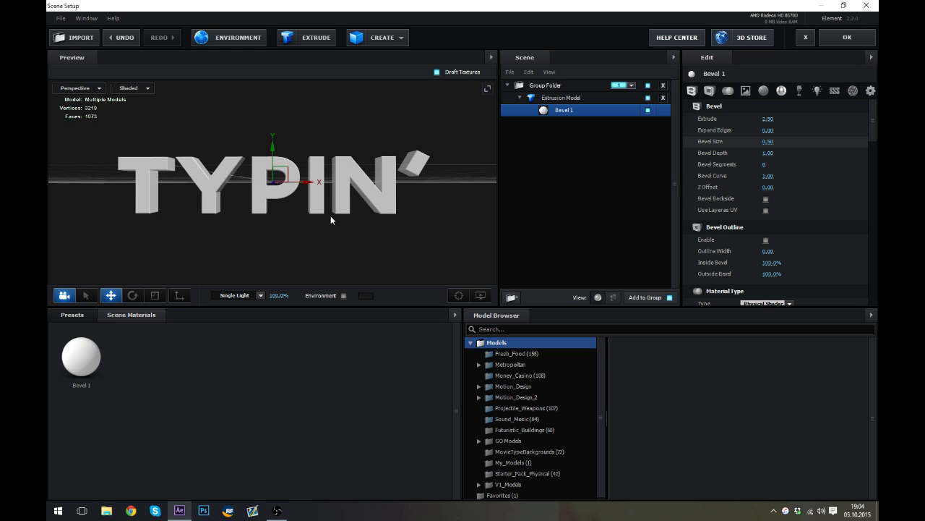
{"action": "scroll", "coordinate": [330, 215], "scroll_direction": "up", "scroll_amount": 3}
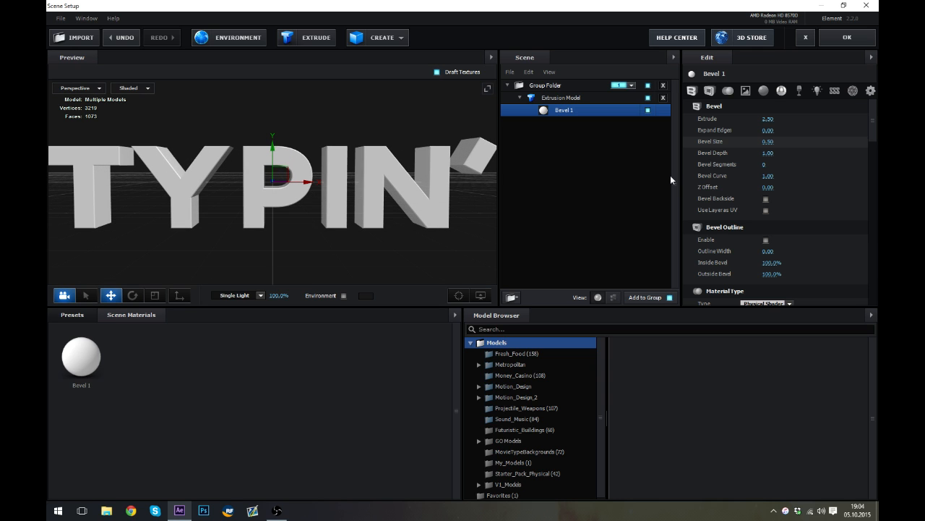
Set the Glossiness of the text's Bevel 1 material to 53% in its Basic Settings.
{"action": "left_click_drag", "start_coordinate": [872, 133], "coordinate": [871, 105]}
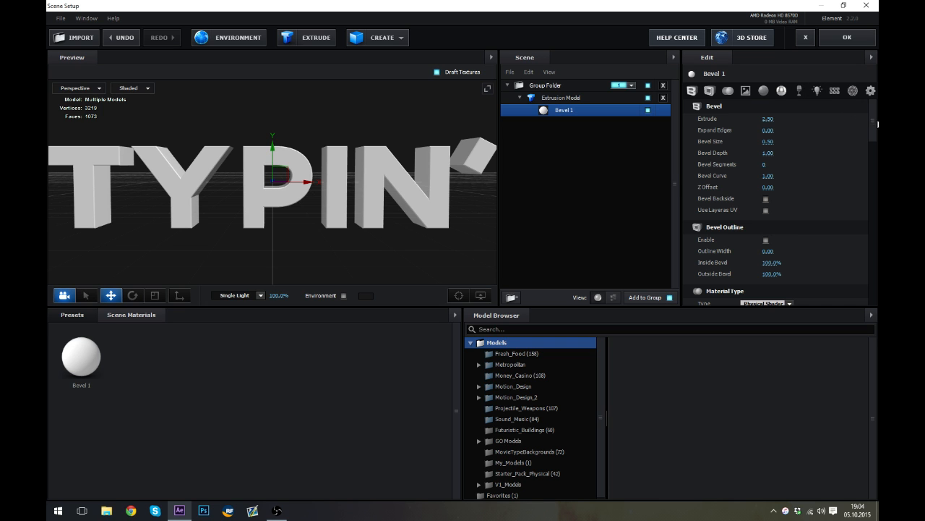
{"action": "left_click_drag", "start_coordinate": [873, 125], "coordinate": [871, 181]}
{"action": "left_click_drag", "start_coordinate": [771, 208], "coordinate": [761, 210]}
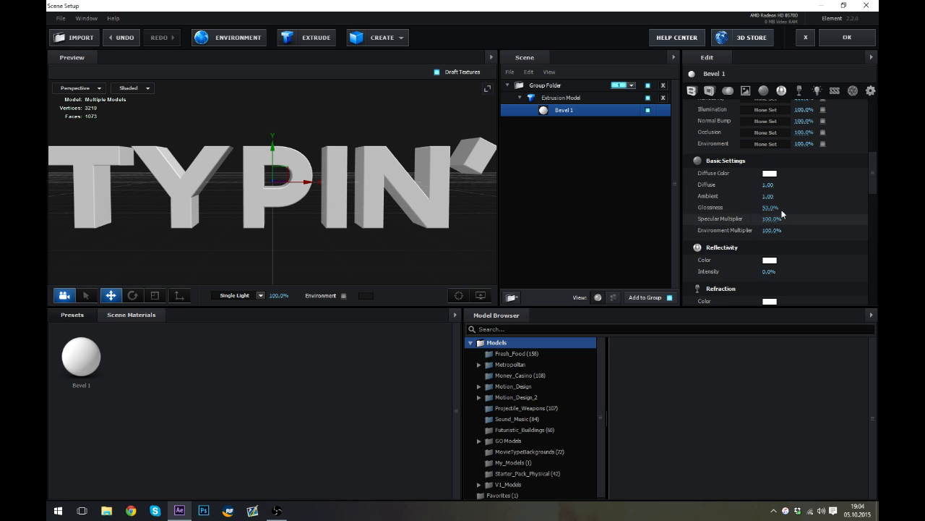
{"action": "left_click_drag", "start_coordinate": [873, 178], "coordinate": [872, 116]}
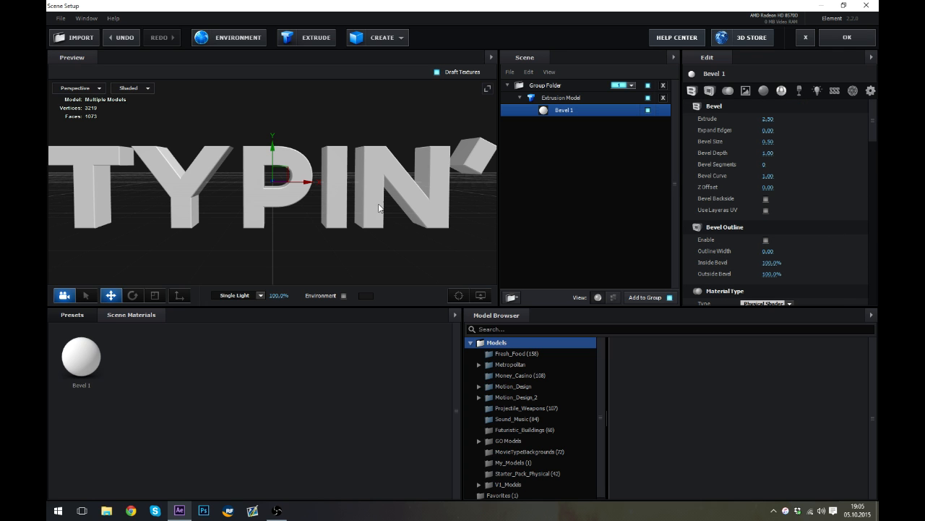
Check the back of the 3D text and enable Bevel Backside for it.
{"action": "left_click_drag", "start_coordinate": [258, 253], "coordinate": [326, 250]}
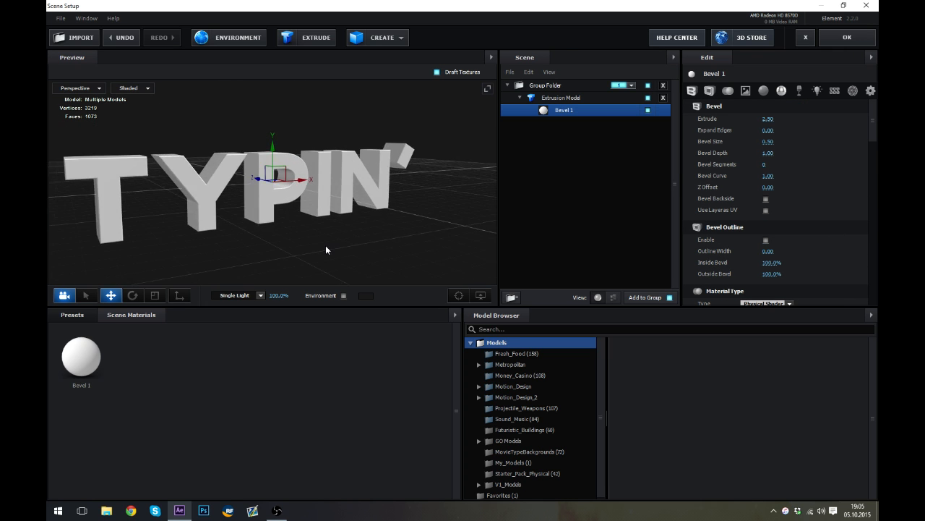
{"action": "left_click_drag", "start_coordinate": [400, 214], "coordinate": [239, 188]}
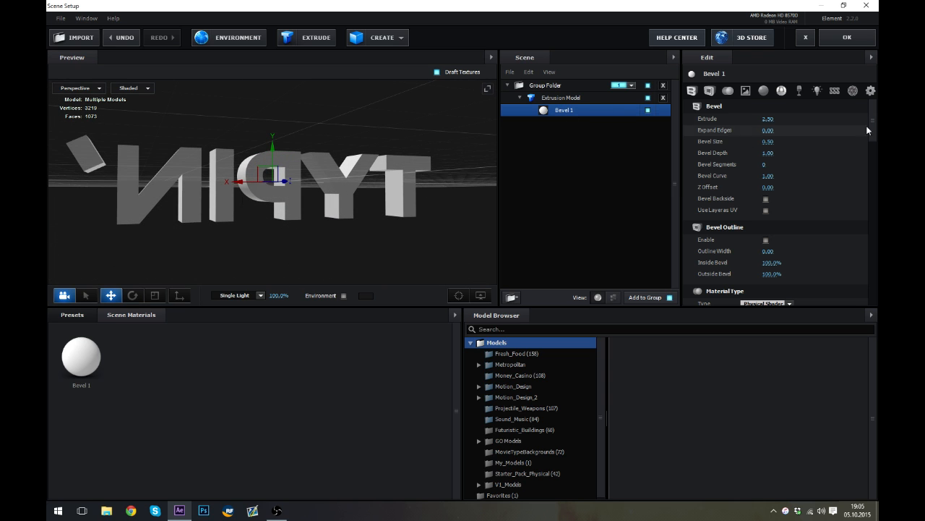
{"action": "left_click", "coordinate": [766, 199]}
{"action": "left_click_drag", "start_coordinate": [341, 226], "coordinate": [443, 237]}
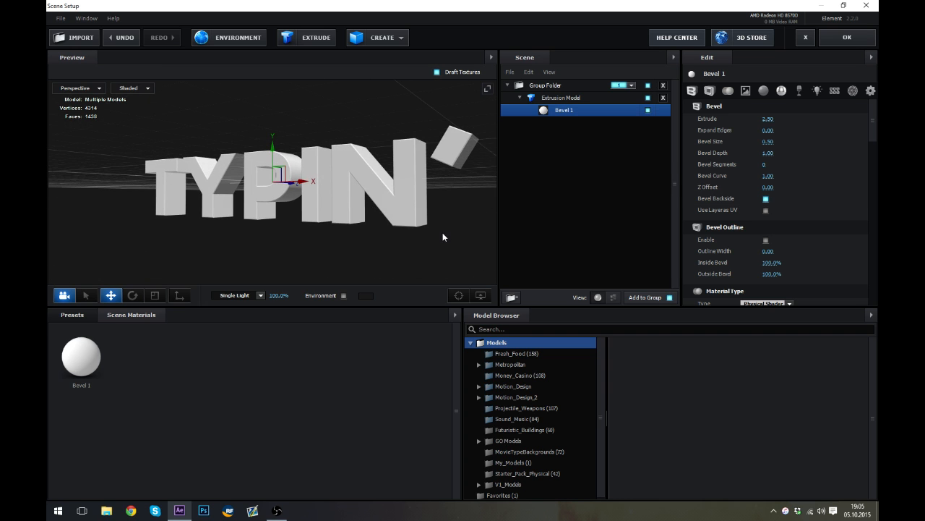
{"action": "left_click", "coordinate": [460, 294]}
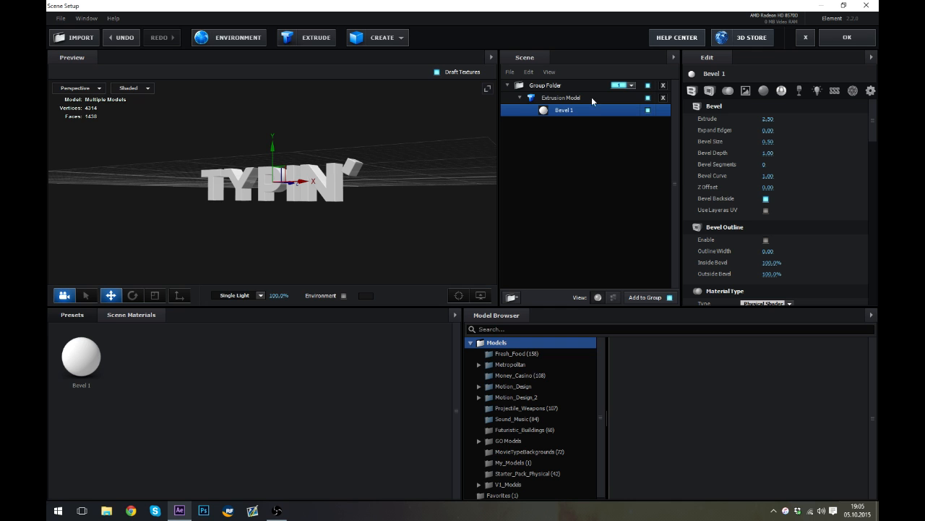
Add a second group folder to the scene and assign it to group 2.
{"action": "left_click", "coordinate": [521, 98]}
{"action": "left_click", "coordinate": [507, 85]}
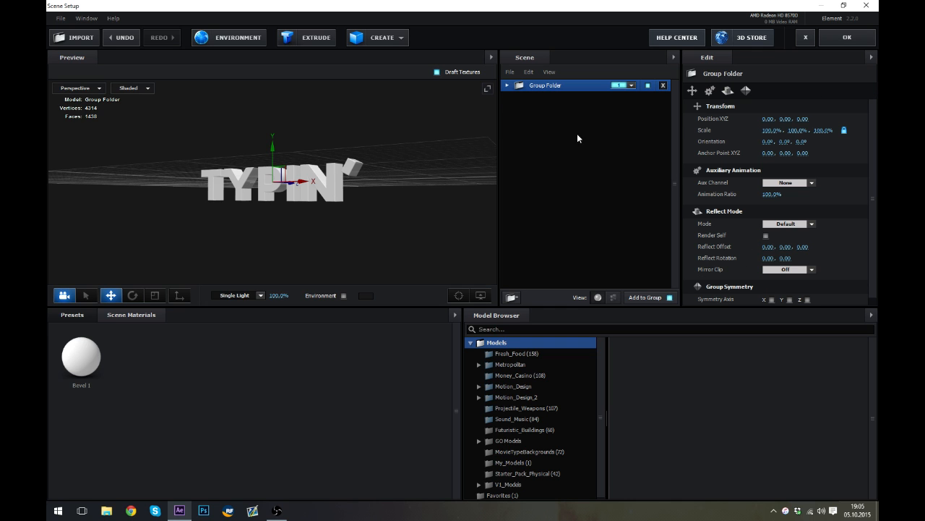
{"action": "left_click", "coordinate": [566, 134]}
{"action": "left_click", "coordinate": [511, 296]}
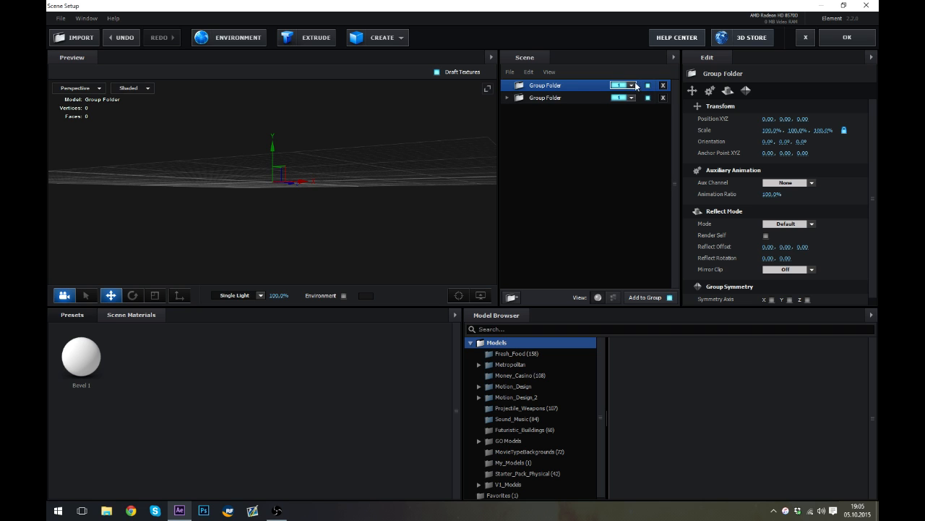
{"action": "left_click", "coordinate": [634, 85]}
{"action": "left_click", "coordinate": [636, 100]}
Extrude a new model in the group 2 folder and set its Custom Path to Custom Path 2.
{"action": "left_click", "coordinate": [325, 44]}
{"action": "left_click", "coordinate": [799, 121]}
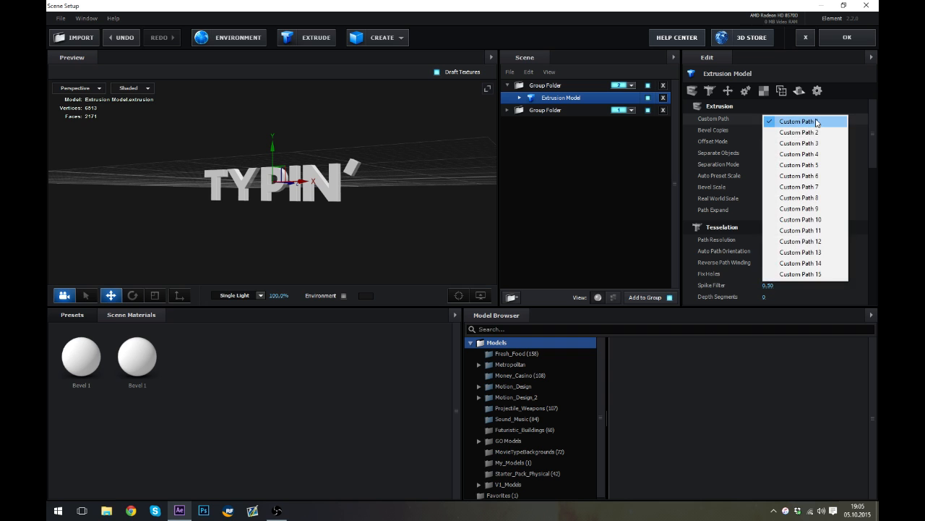
{"action": "left_click", "coordinate": [800, 132]}
{"action": "left_click_drag", "start_coordinate": [313, 193], "coordinate": [317, 216]}
{"action": "scroll", "coordinate": [317, 217], "scroll_direction": "up", "scroll_amount": 2}
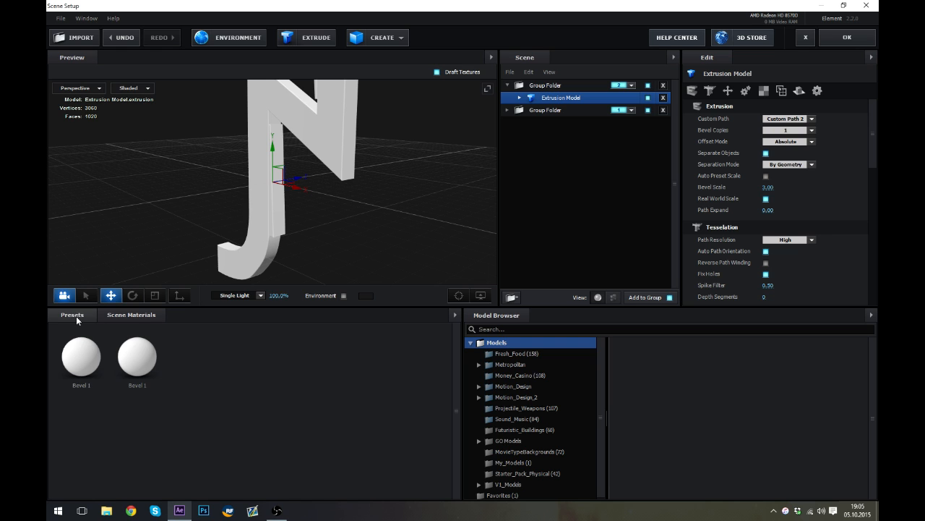
Set the Diffuse Color of the logo's Bevel 1 material to dark grey 323232.
{"action": "left_click", "coordinate": [519, 98]}
{"action": "left_click", "coordinate": [553, 110]}
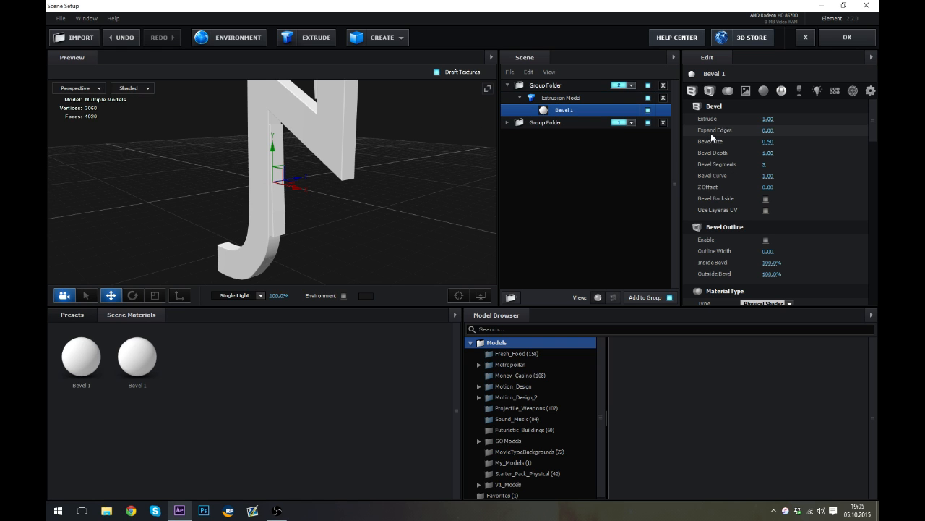
{"action": "left_click_drag", "start_coordinate": [872, 133], "coordinate": [871, 176]}
{"action": "left_click", "coordinate": [768, 206]}
{"action": "left_click_drag", "start_coordinate": [774, 221], "coordinate": [676, 258]}
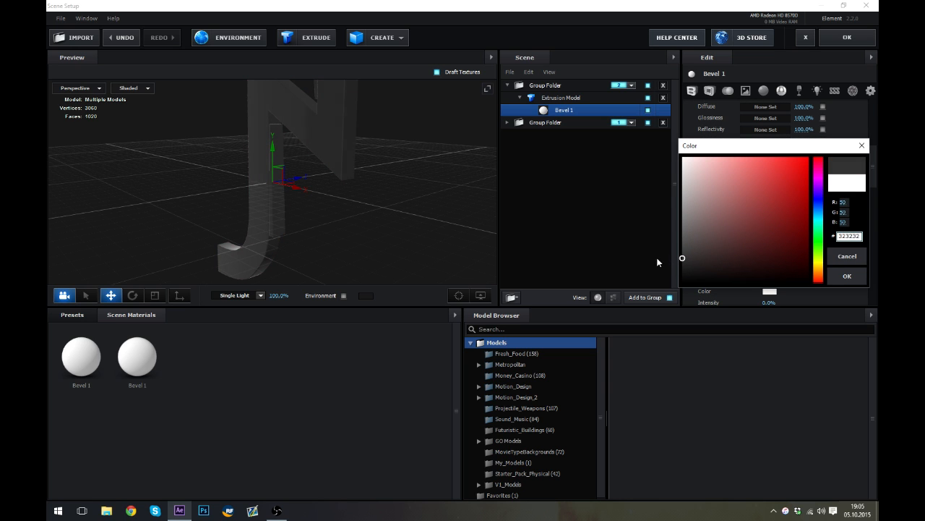
{"action": "left_click", "coordinate": [846, 275]}
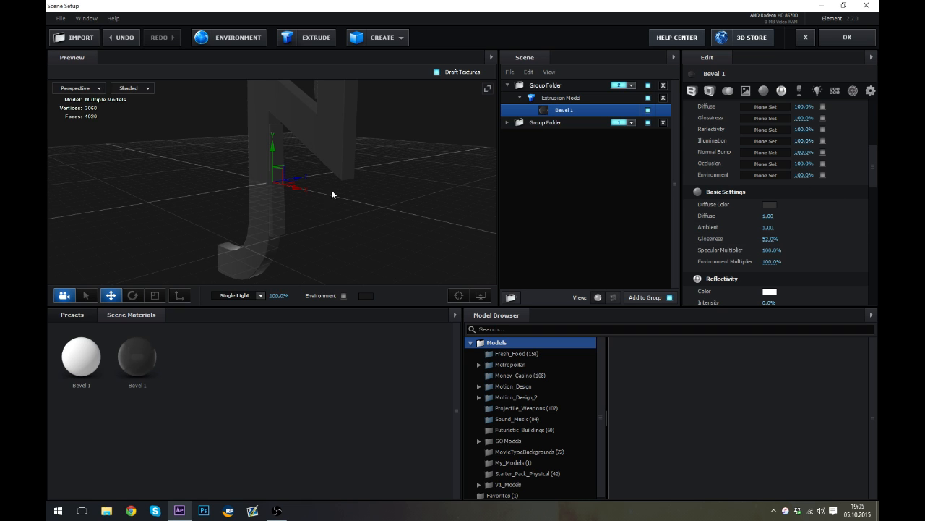
{"action": "mouse_move", "coordinate": [331, 190]}
{"action": "left_mouse_down"}
{"action": "mouse_move", "coordinate": [377, 169]}
{"action": "mouse_move", "coordinate": [392, 140]}
{"action": "mouse_move", "coordinate": [417, 138]}
{"action": "mouse_move", "coordinate": [335, 209]}
{"action": "mouse_move", "coordinate": [322, 205]}
{"action": "left_mouse_up"}
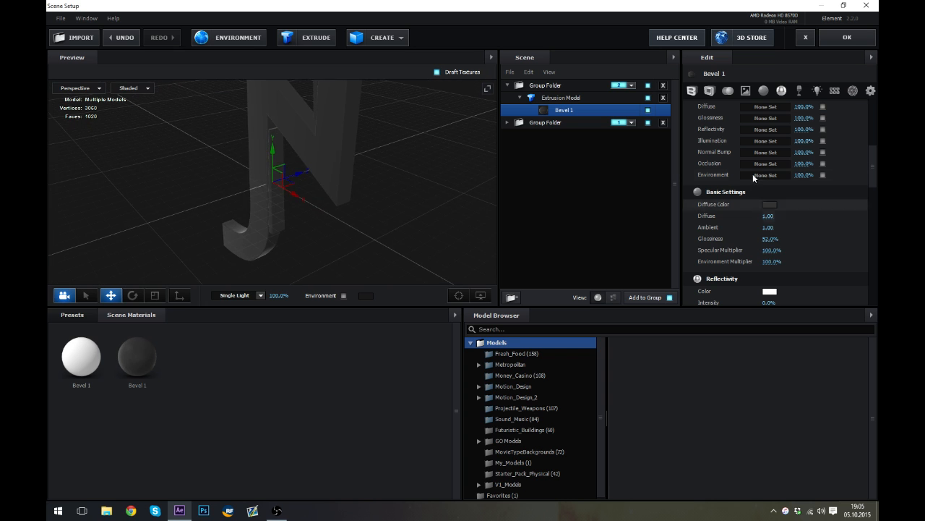
Set the Extrude of the logo's Bevel 1 to 2.00.
{"action": "scroll", "coordinate": [766, 181], "scroll_direction": "up", "scroll_amount": 5}
{"action": "scroll", "coordinate": [799, 141], "scroll_direction": "up", "scroll_amount": 2}
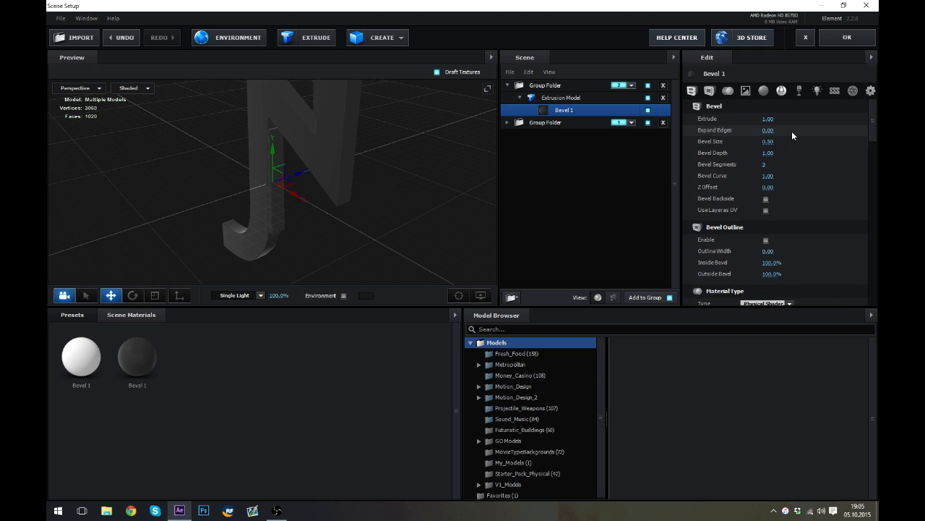
{"action": "left_click_drag", "start_coordinate": [788, 119], "coordinate": [817, 121]}
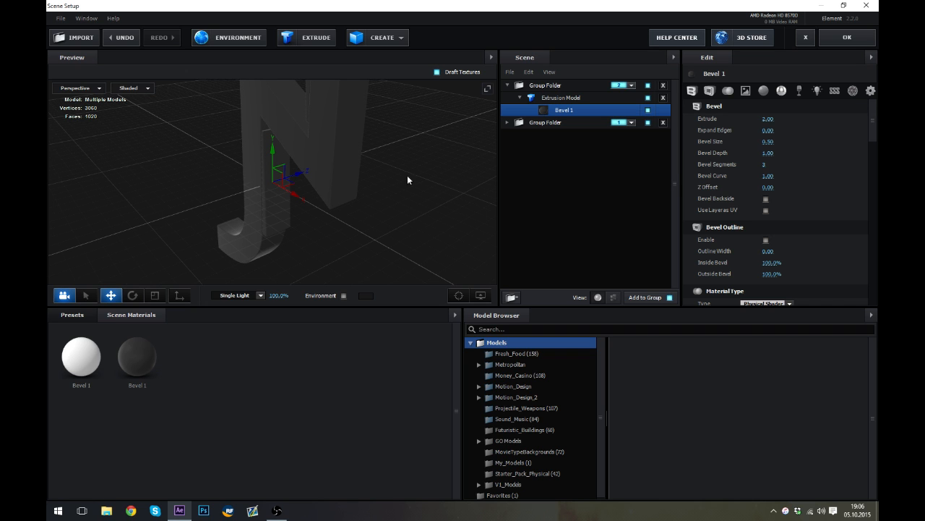
{"action": "left_click_drag", "start_coordinate": [407, 176], "coordinate": [374, 196]}
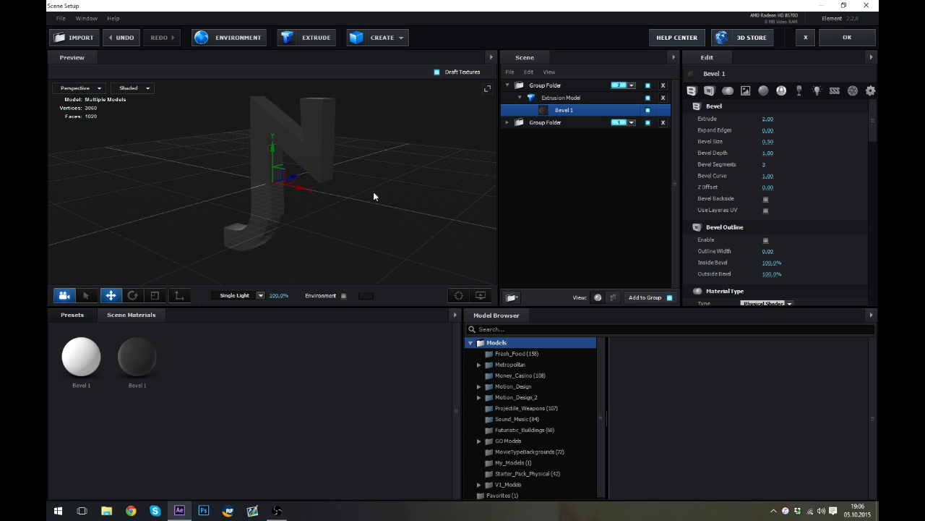
Collapse the logo's group, check the text group in the preview, and apply the Scene Setup.
{"action": "left_click", "coordinate": [507, 85]}
{"action": "left_click", "coordinate": [556, 98]}
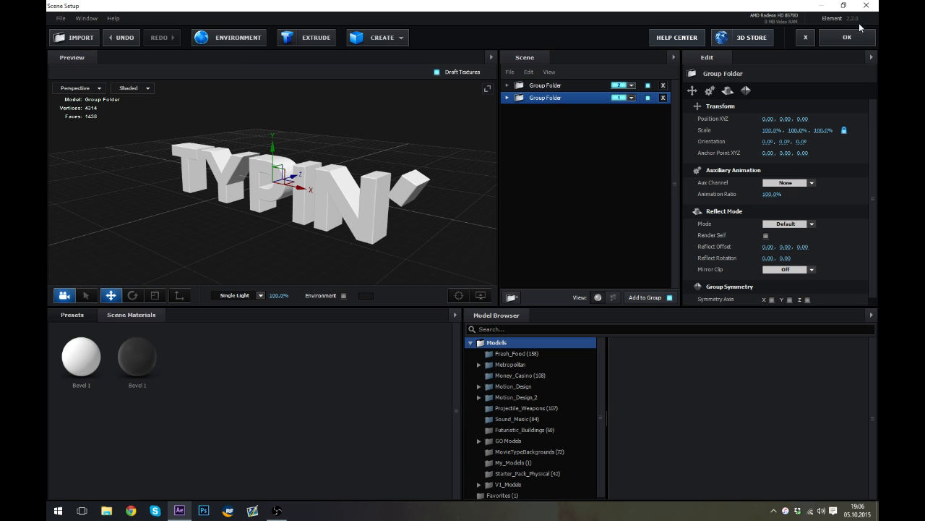
{"action": "left_click", "coordinate": [856, 34]}
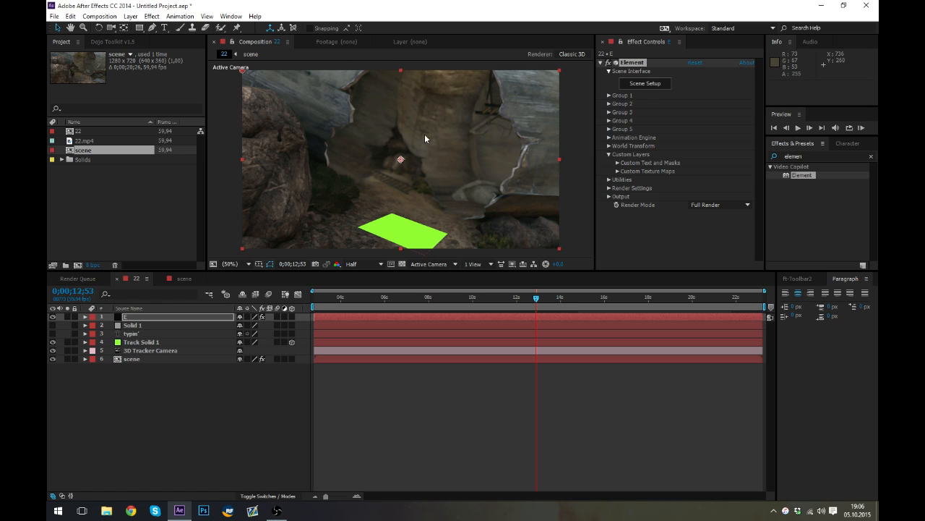
Duplicate the green Track Solid 1 layer.
{"action": "left_click", "coordinate": [610, 73]}
{"action": "left_click", "coordinate": [610, 72]}
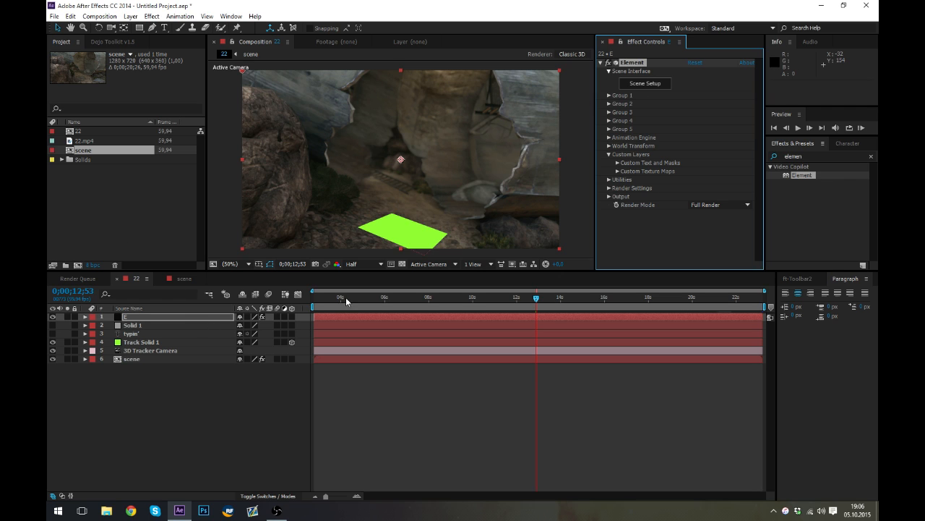
{"action": "left_click", "coordinate": [213, 393]}
{"action": "left_click", "coordinate": [410, 235]}
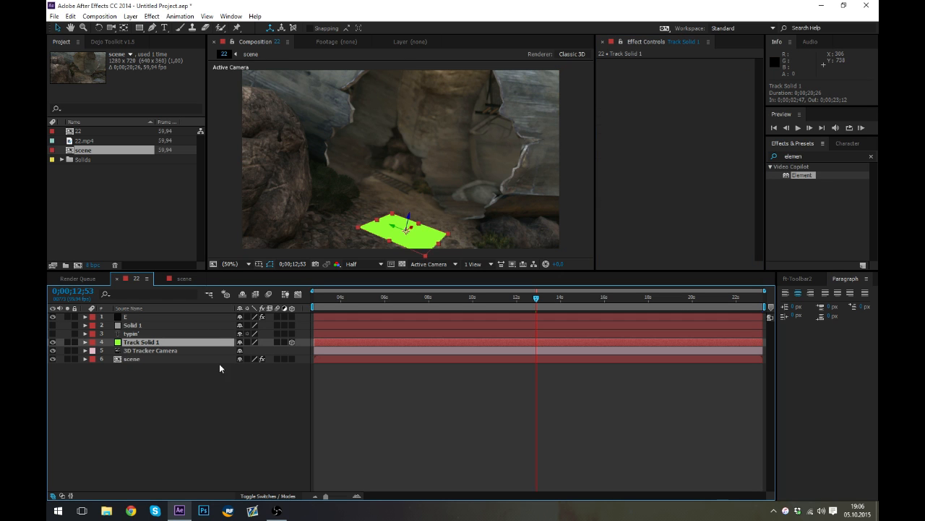
{"action": "left_click", "coordinate": [161, 361]}
{"action": "left_click", "coordinate": [149, 342]}
{"action": "key", "text": "ctrl+d"}
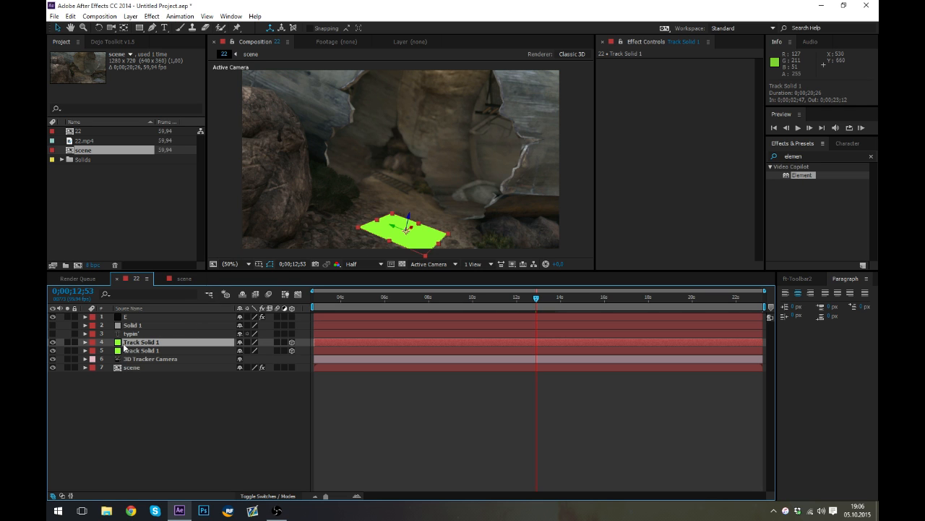
Recolour the duplicate as a new light lavender solid and raise it into mid-air, to about 1796, -108, 7258.
{"action": "key", "text": "ctrl+shift+y"}
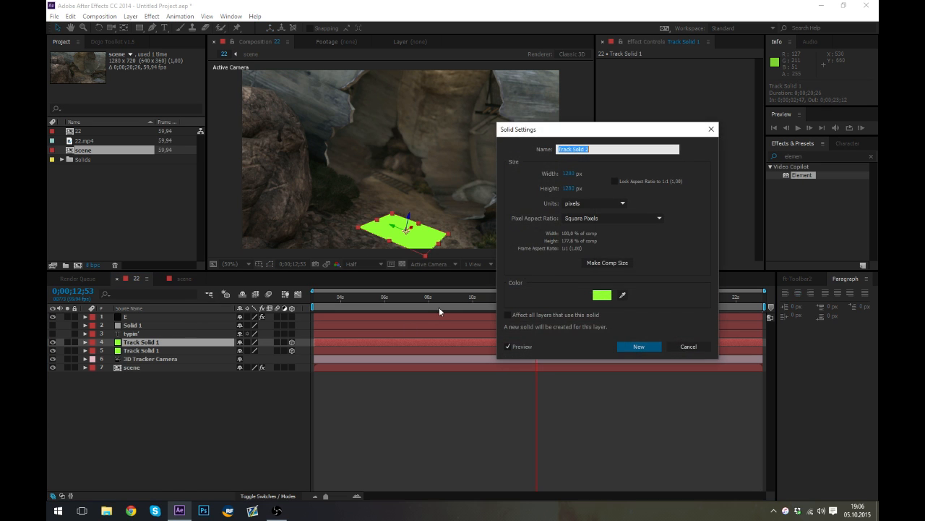
{"action": "left_click", "coordinate": [601, 295]}
{"action": "left_click_drag", "start_coordinate": [210, 290], "coordinate": [127, 295]}
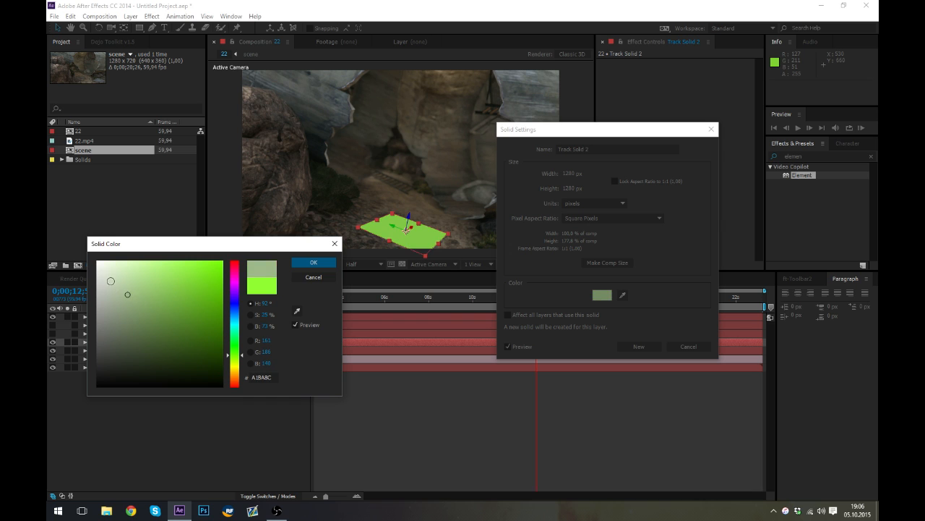
{"action": "left_click", "coordinate": [110, 280]}
{"action": "left_click", "coordinate": [234, 297]}
{"action": "left_click", "coordinate": [314, 262]}
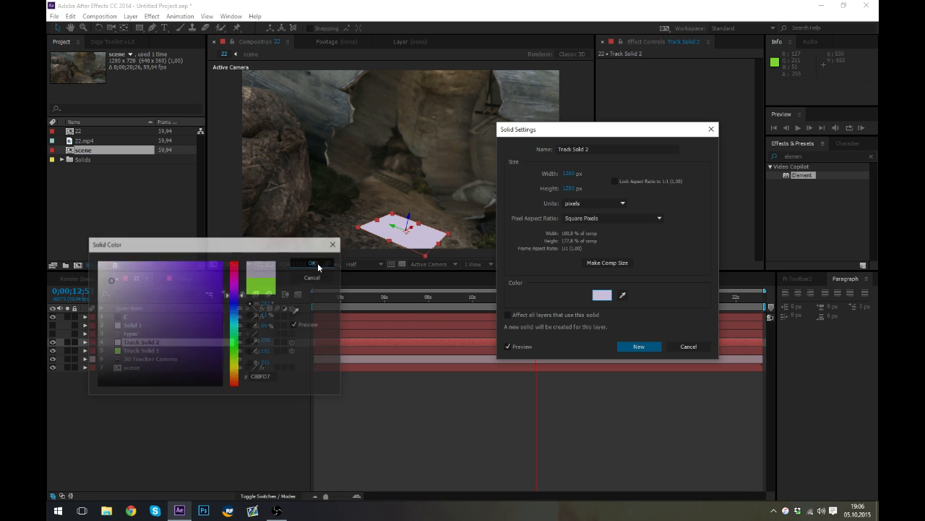
{"action": "left_click", "coordinate": [629, 348]}
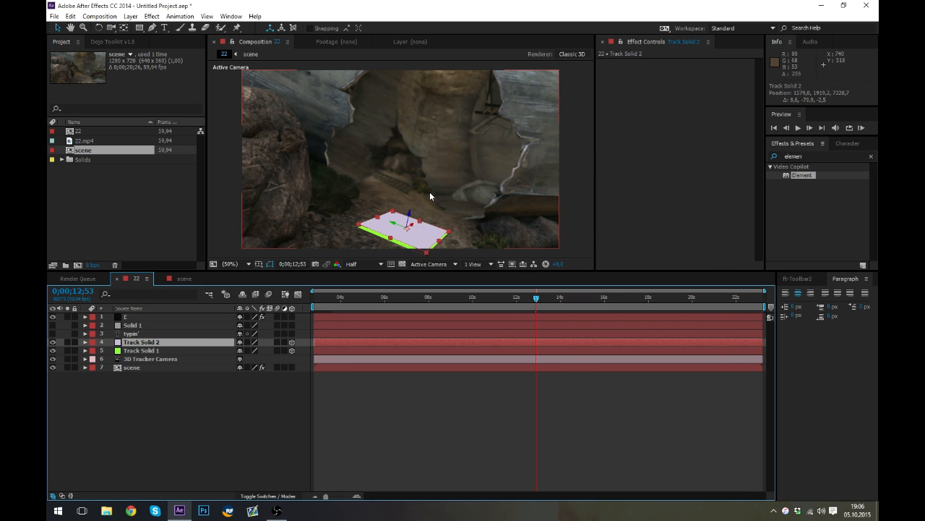
{"action": "left_click_drag", "start_coordinate": [430, 193], "coordinate": [430, 151]}
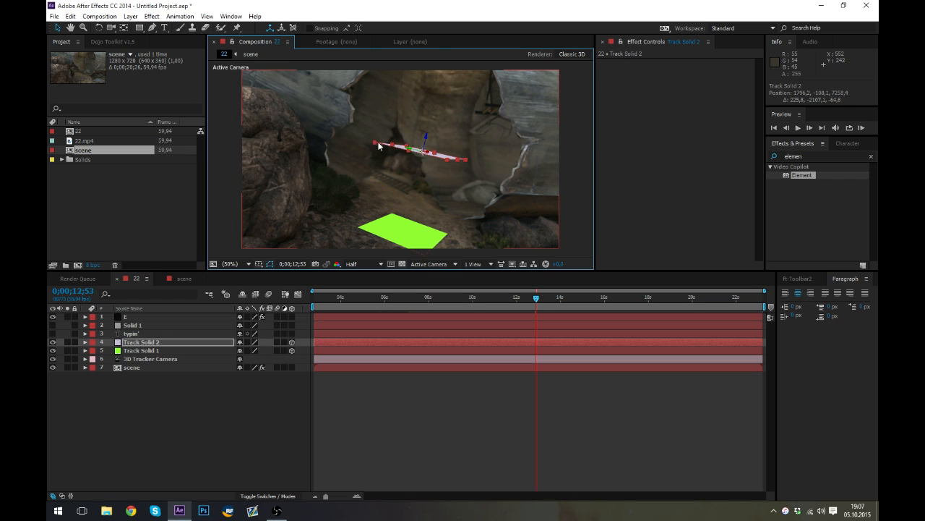
{"action": "left_click", "coordinate": [115, 418]}
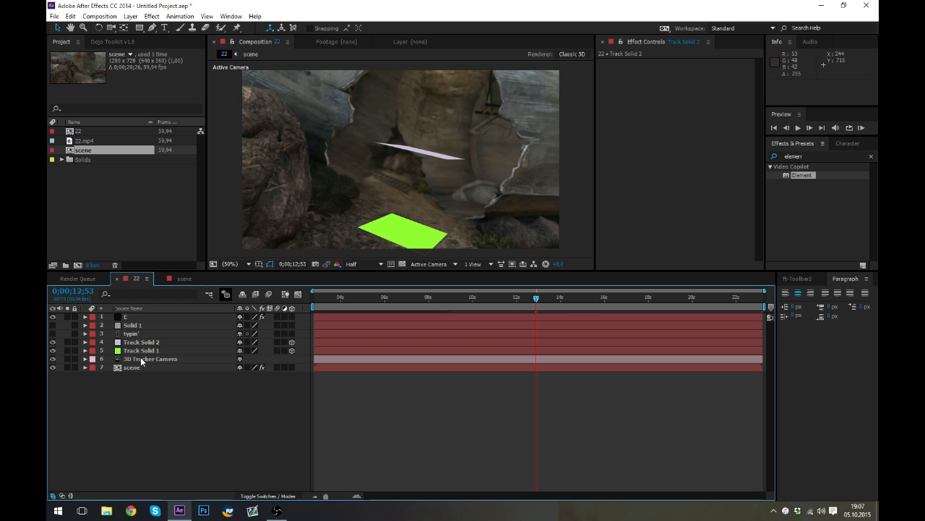
Set the Element layer's Group 1 Position XY to 1796.2, -108.1, copied from Track Solid 2.
{"action": "left_click", "coordinate": [138, 317]}
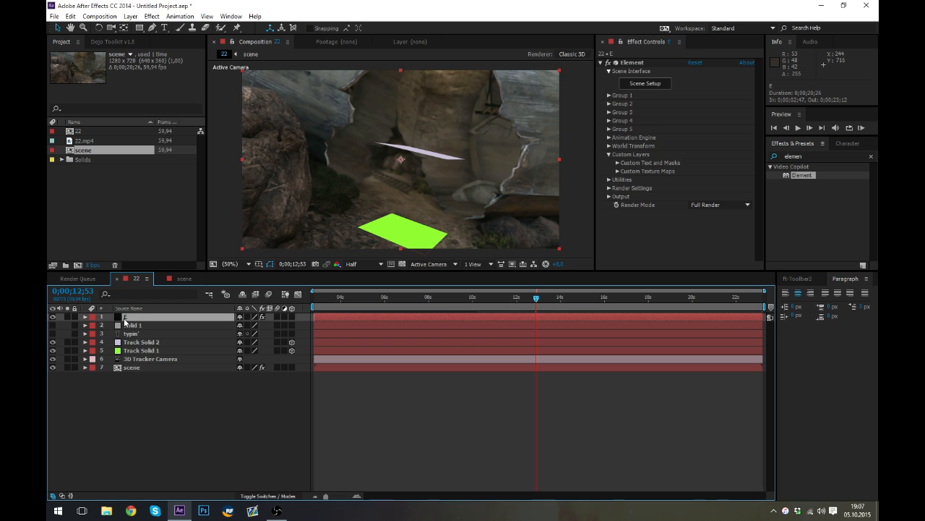
{"action": "left_click", "coordinate": [608, 96]}
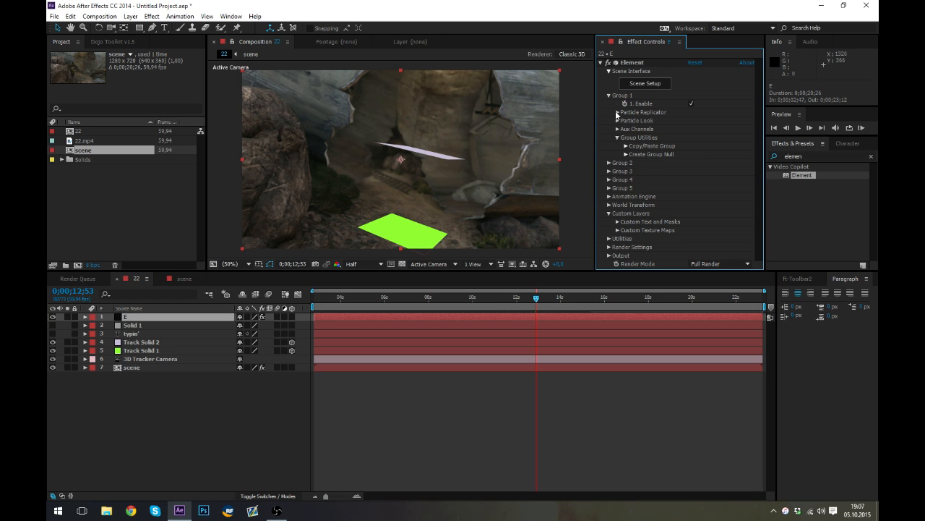
{"action": "left_click", "coordinate": [617, 113]}
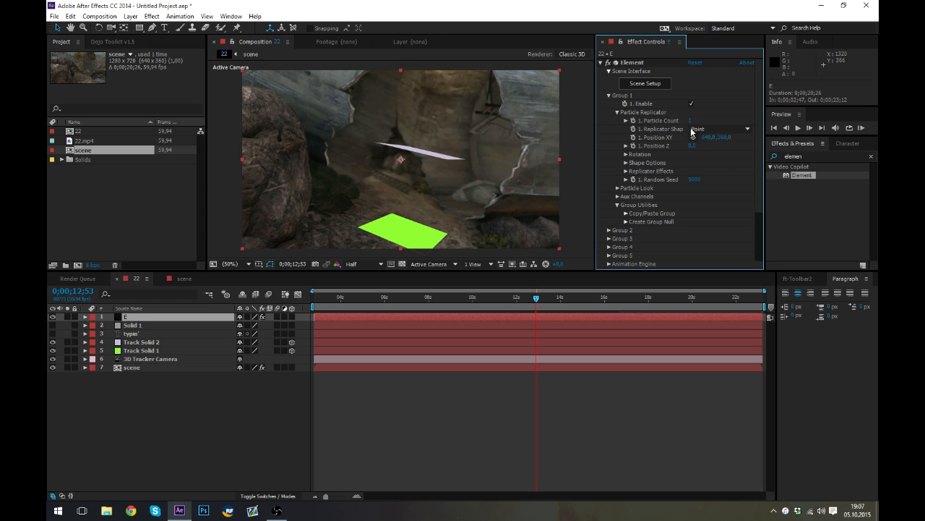
{"action": "left_click", "coordinate": [146, 342]}
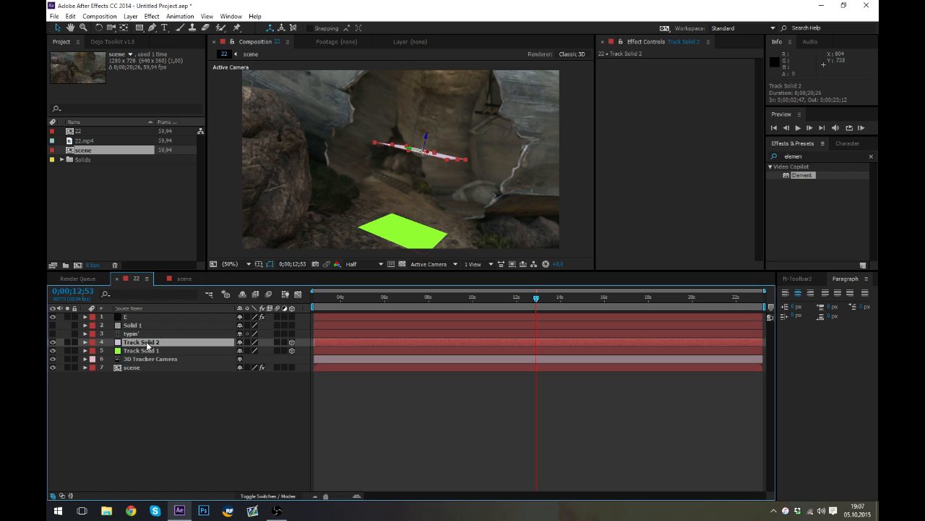
{"action": "key", "text": "p"}
{"action": "left_click", "coordinate": [139, 318]}
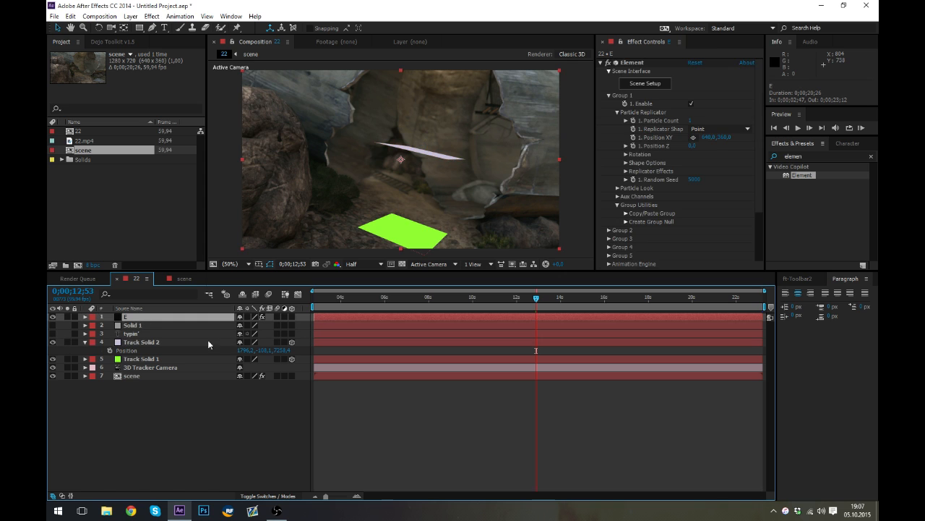
{"action": "left_click", "coordinate": [246, 350]}
{"action": "left_click", "coordinate": [707, 138]}
{"action": "type", "text": "1796,2448"}
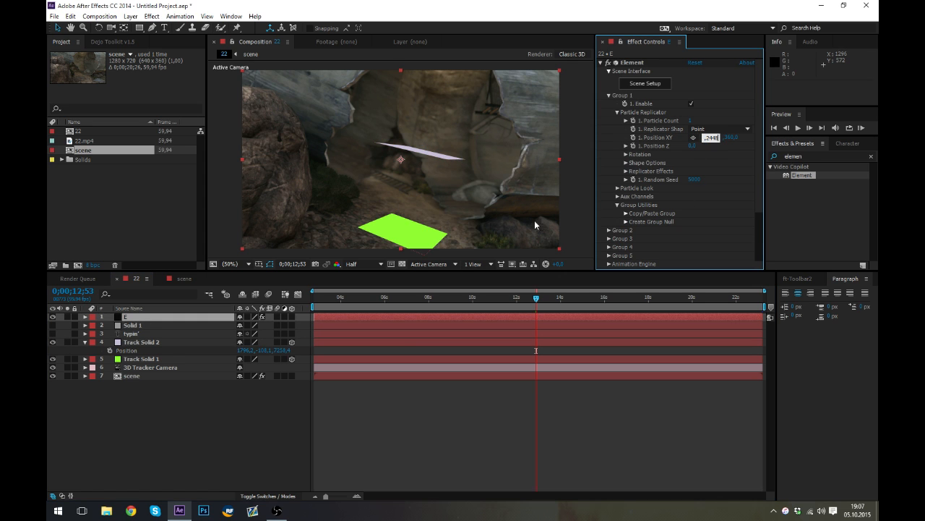
{"action": "left_click", "coordinate": [262, 351]}
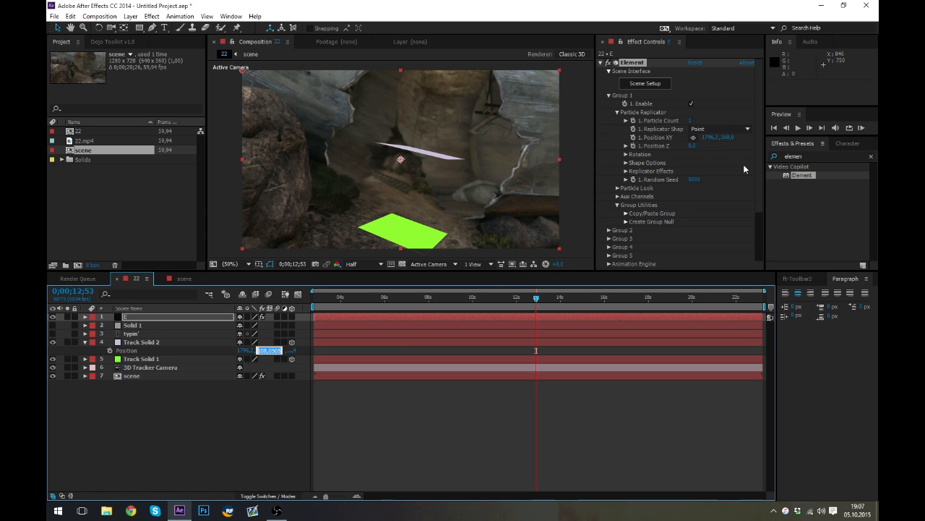
{"action": "left_click", "coordinate": [727, 138]}
{"action": "key", "text": "ctrl+v"}
Copy Track Solid 2's Z position, 7258.4, into Group 1's Position Z.
{"action": "left_click", "coordinate": [285, 350]}
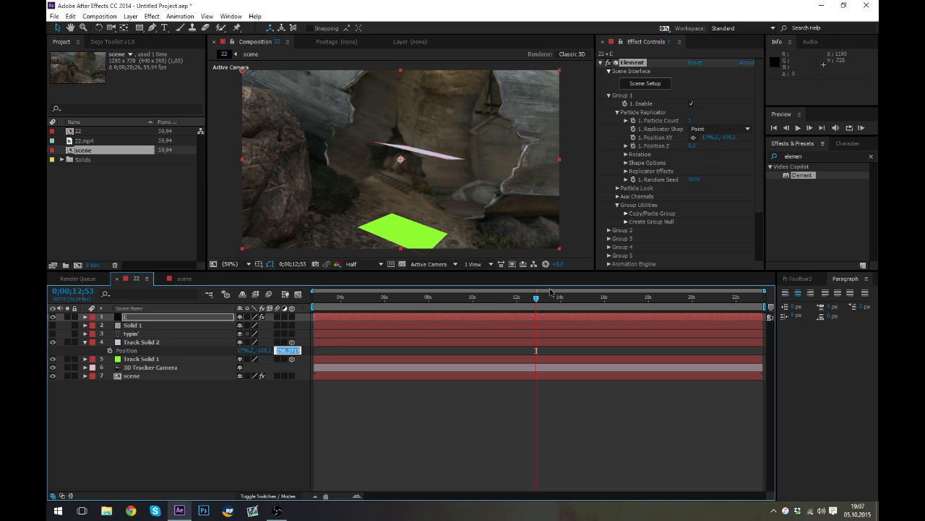
{"action": "key", "text": "ctrl+c"}
{"action": "left_click", "coordinate": [693, 147]}
{"action": "key", "text": "ctrl+v"}
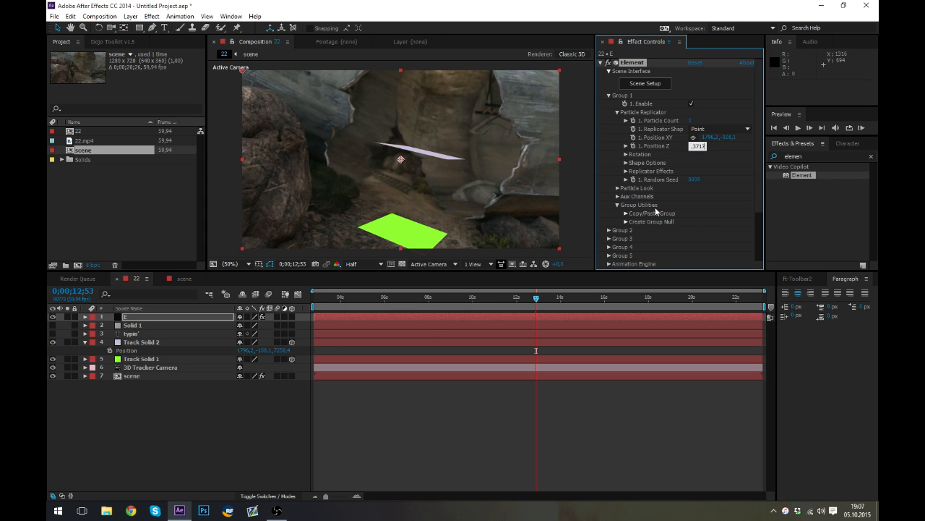
{"action": "key", "text": "Return"}
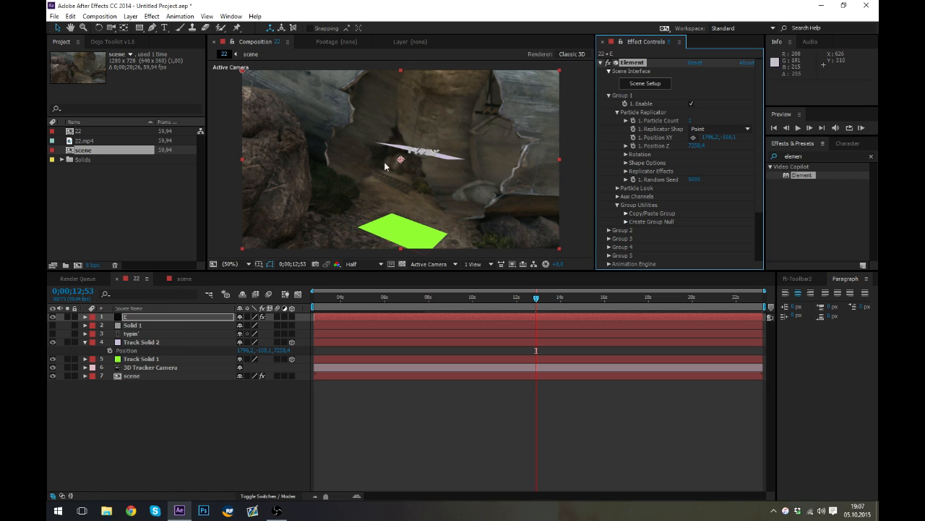
Hide the Track Solid 2 layer and collapse its properties.
{"action": "left_click", "coordinate": [51, 342]}
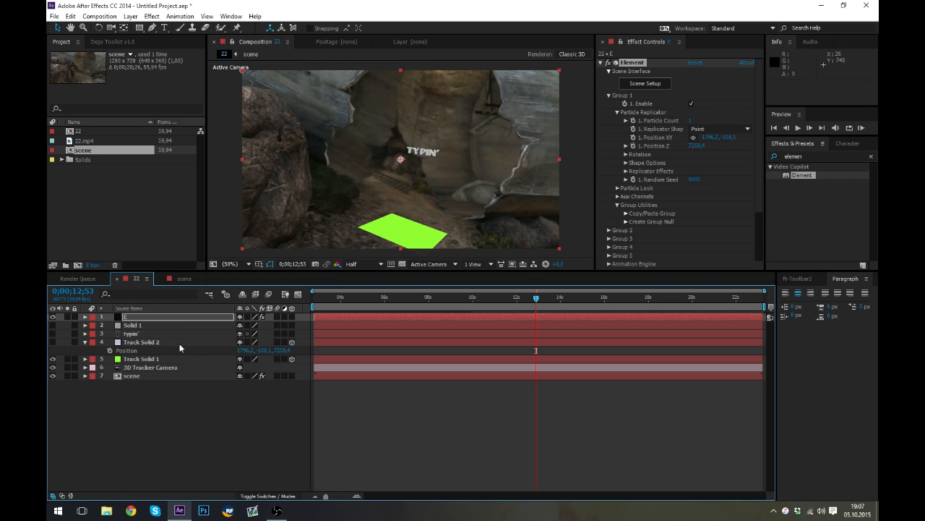
{"action": "left_click", "coordinate": [154, 346]}
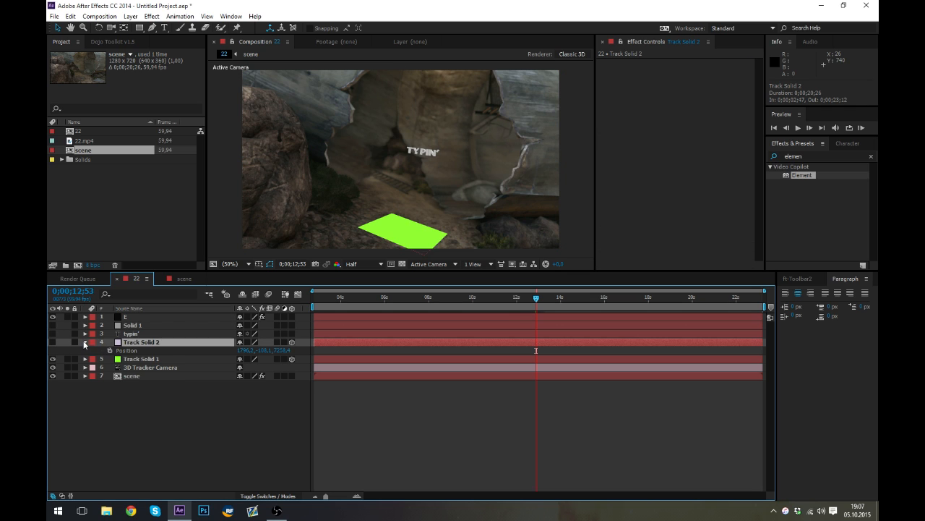
{"action": "left_click", "coordinate": [84, 342]}
Increase the Particle Size of Group 1 to 40 on the Element layer.
{"action": "left_click", "coordinate": [127, 317]}
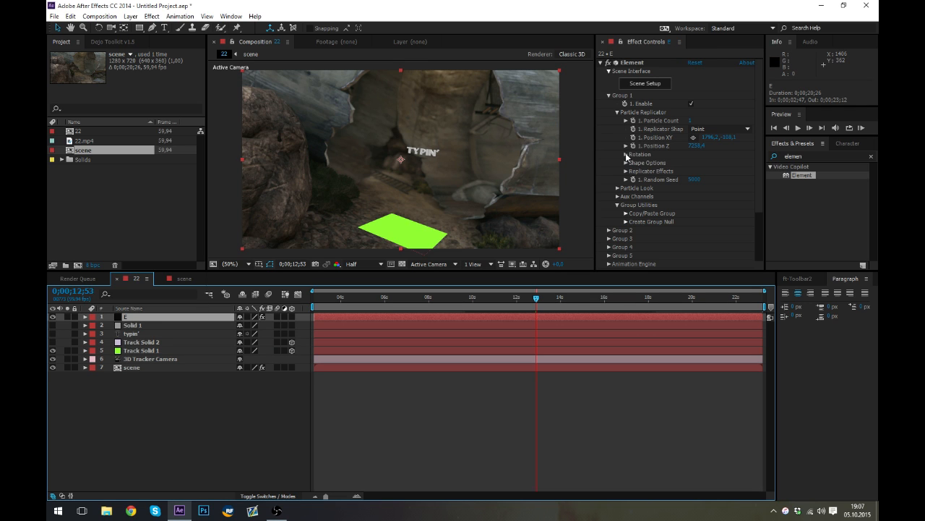
{"action": "left_click", "coordinate": [618, 188]}
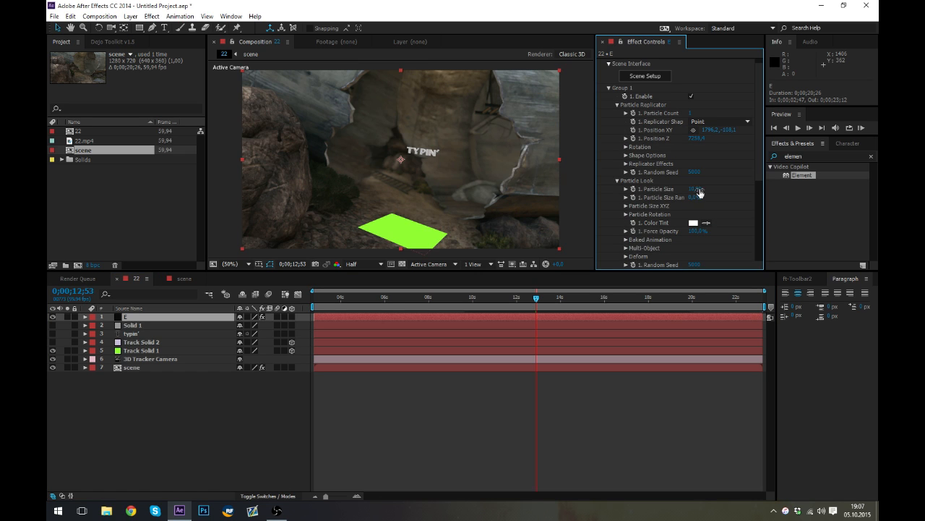
{"action": "left_click_drag", "start_coordinate": [699, 193], "coordinate": [718, 188]}
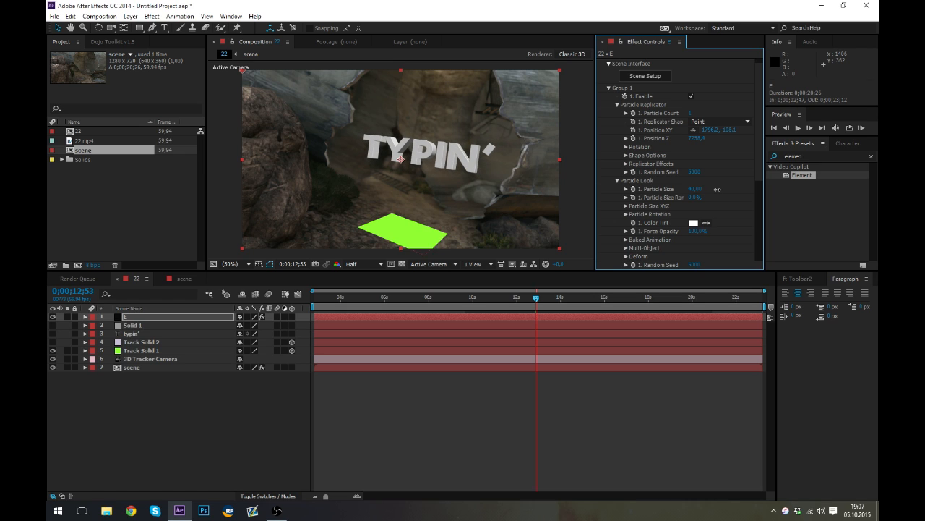
{"action": "left_click", "coordinate": [623, 180]}
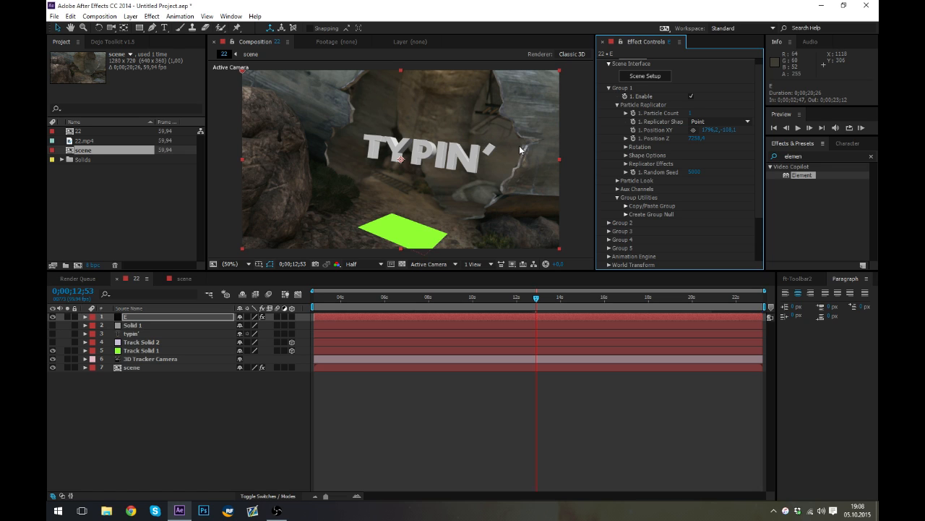
Adjust Group 1's X, Y and Z Rotation so the TYPIN' text slants upward, and collapse the Group 1 settings.
{"action": "left_click", "coordinate": [626, 148]}
{"action": "mouse_move", "coordinate": [705, 155]}
{"action": "left_mouse_down"}
{"action": "mouse_move", "coordinate": [718, 155]}
{"action": "mouse_move", "coordinate": [705, 164]}
{"action": "mouse_move", "coordinate": [720, 172]}
{"action": "mouse_move", "coordinate": [698, 155]}
{"action": "mouse_move", "coordinate": [688, 155]}
{"action": "mouse_move", "coordinate": [702, 174]}
{"action": "mouse_move", "coordinate": [715, 172]}
{"action": "mouse_move", "coordinate": [693, 174]}
{"action": "mouse_move", "coordinate": [703, 164]}
{"action": "mouse_move", "coordinate": [685, 170]}
{"action": "mouse_move", "coordinate": [705, 157]}
{"action": "mouse_move", "coordinate": [709, 172]}
{"action": "mouse_move", "coordinate": [710, 154]}
{"action": "left_mouse_up"}
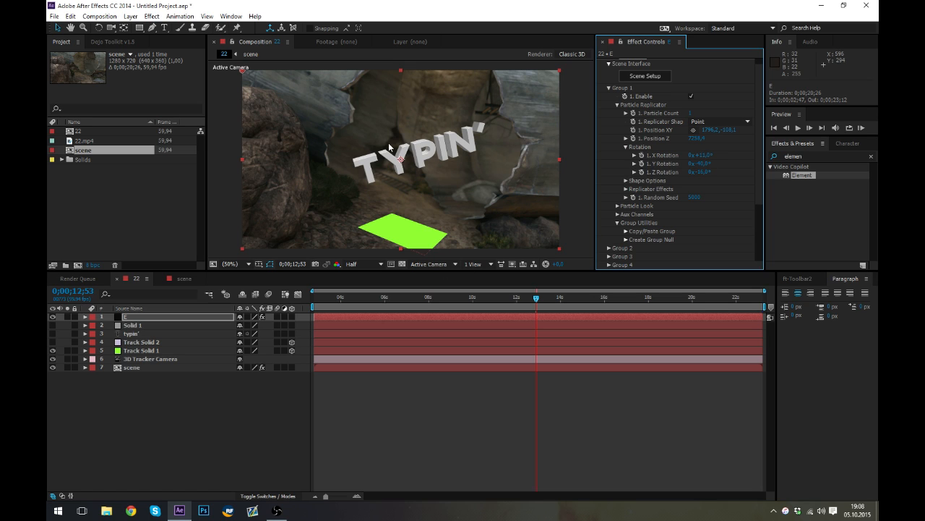
{"action": "left_click", "coordinate": [626, 147]}
{"action": "left_click", "coordinate": [617, 106]}
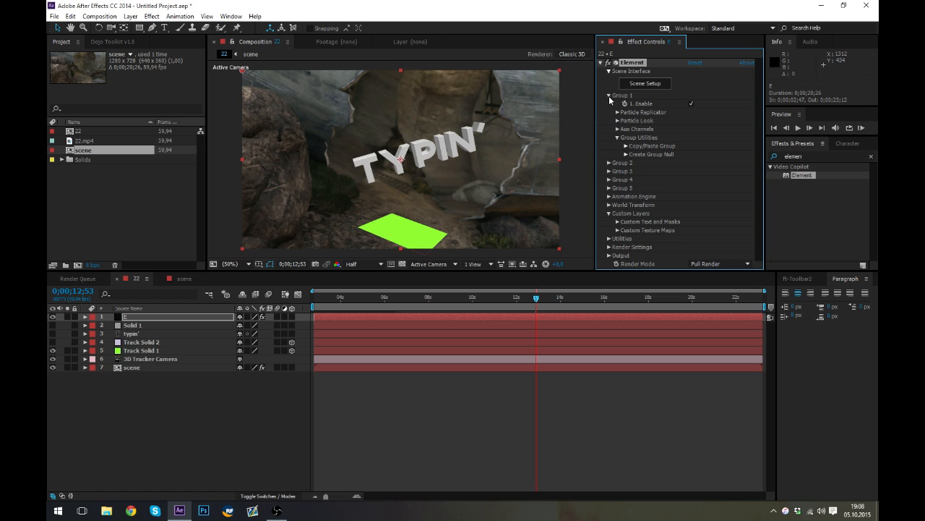
{"action": "left_click", "coordinate": [618, 120]}
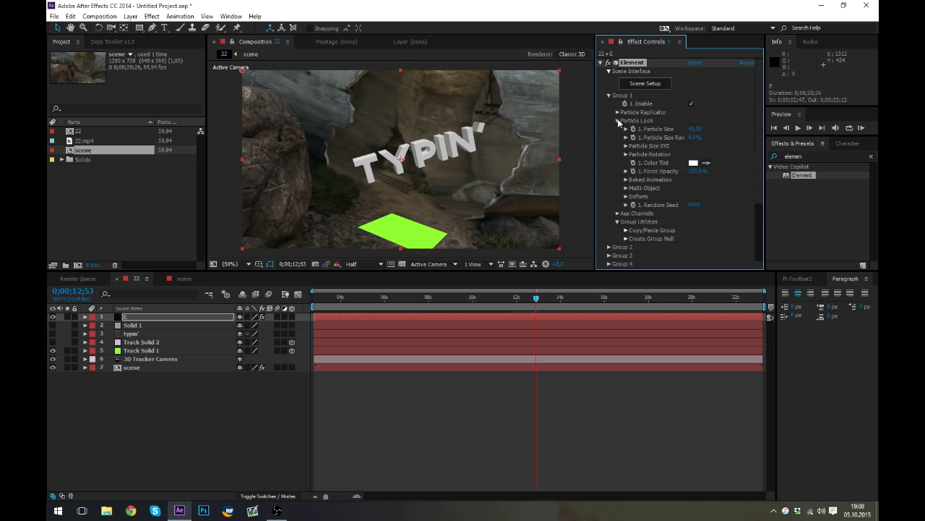
{"action": "left_click", "coordinate": [618, 122]}
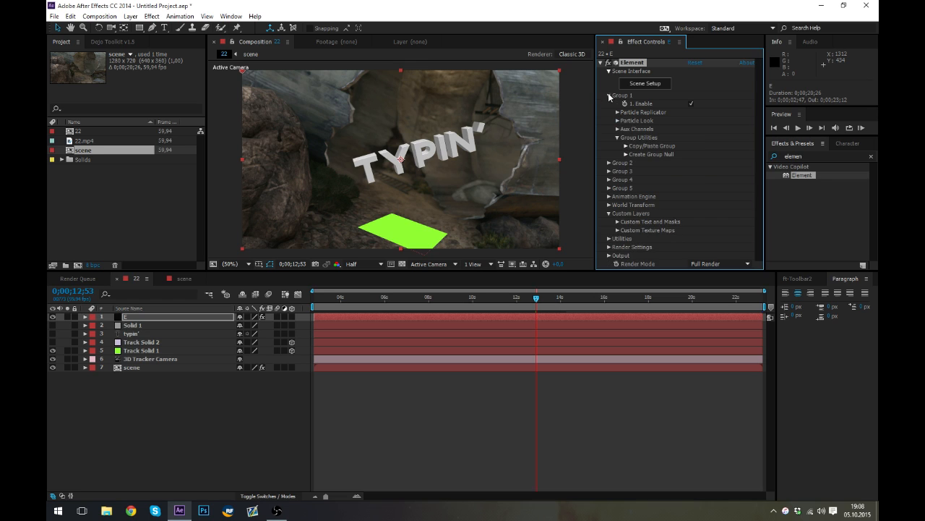
{"action": "left_click", "coordinate": [609, 96]}
{"action": "left_click", "coordinate": [253, 390]}
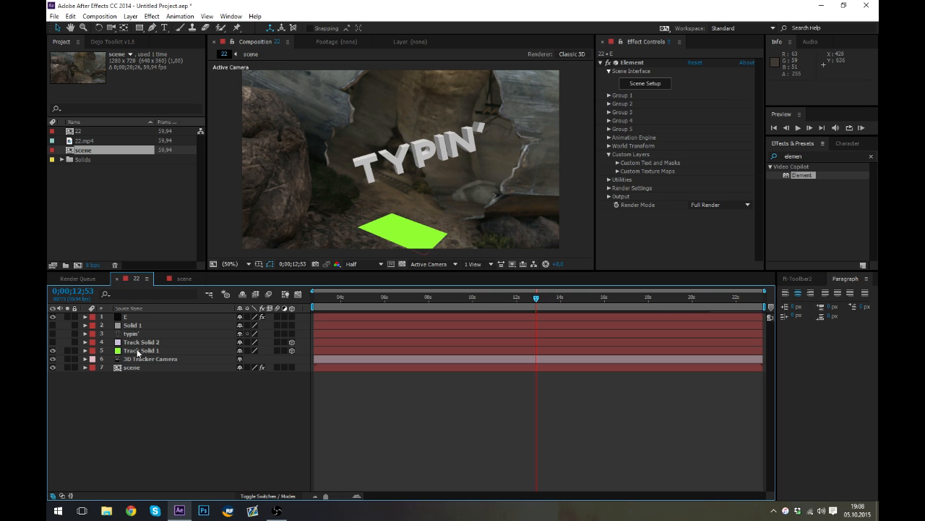
Copy Track Solid 1's X position, 1570.5, into the X value of Group 2's Position XY on the Element layer.
{"action": "left_click", "coordinate": [138, 351]}
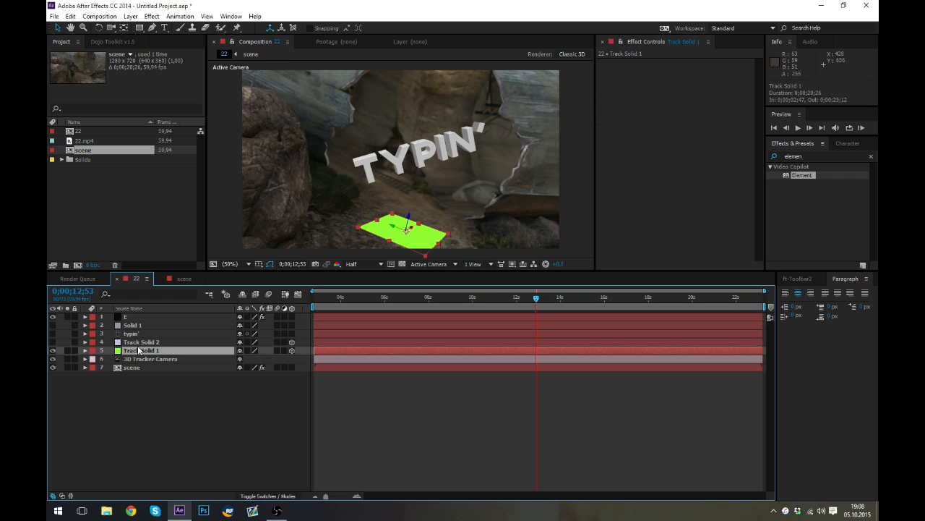
{"action": "key", "text": "p"}
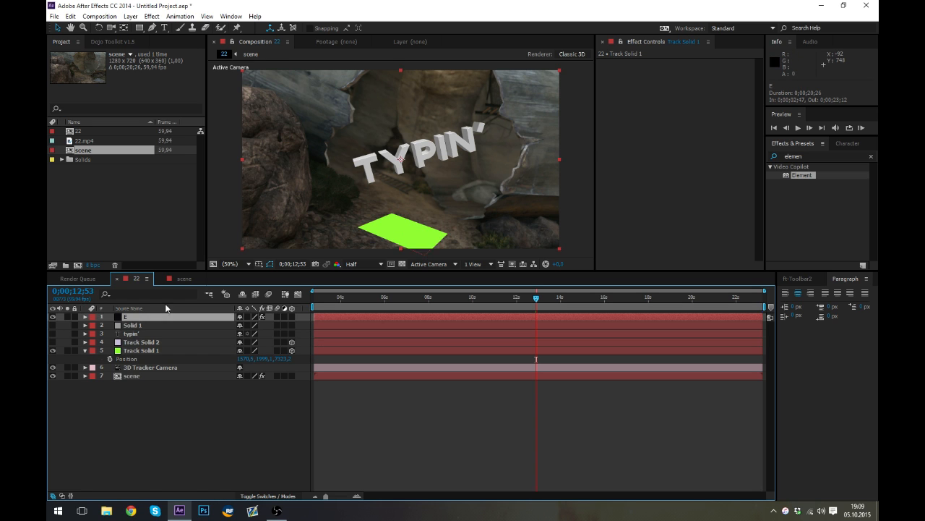
{"action": "left_click", "coordinate": [127, 317]}
{"action": "left_click", "coordinate": [609, 103]}
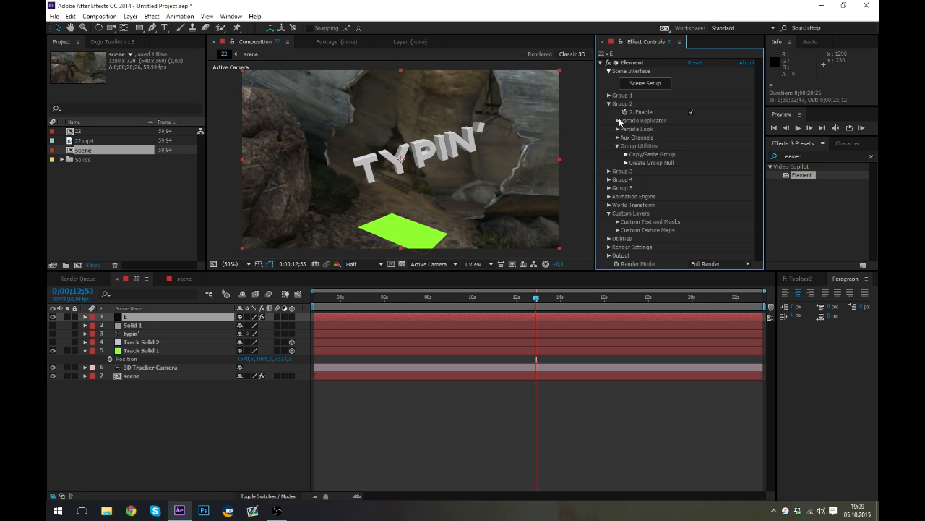
{"action": "left_click", "coordinate": [617, 120]}
{"action": "left_click", "coordinate": [245, 358]}
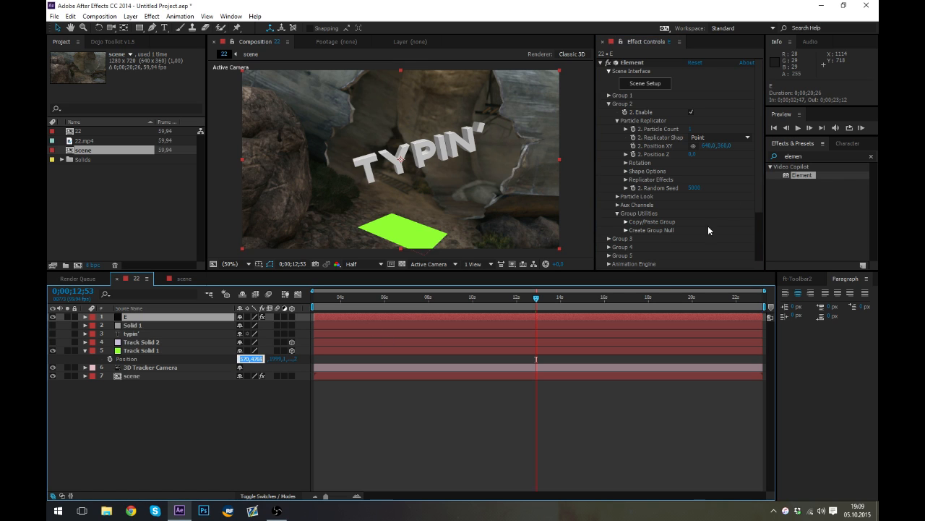
{"action": "left_click", "coordinate": [709, 146]}
{"action": "key", "text": "ctrl+v"}
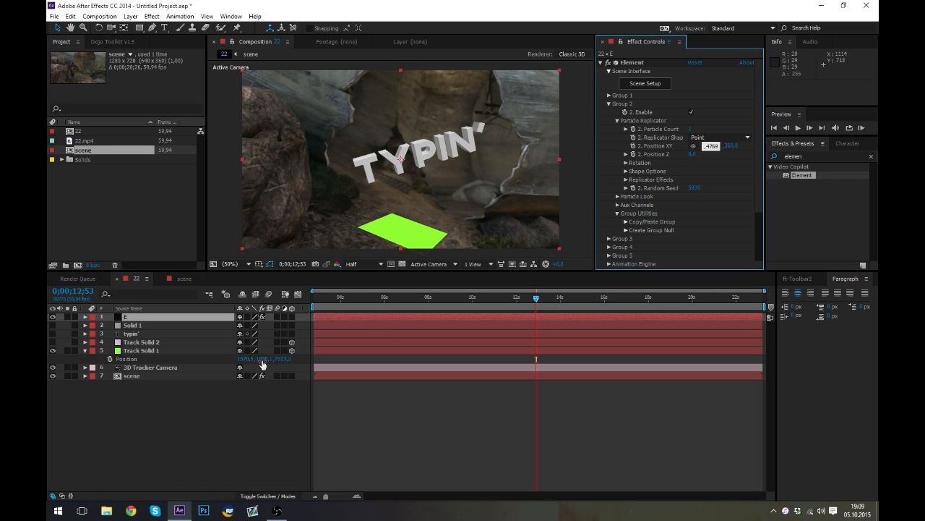
Copy Track Solid 1's Y position, 1999.1, and Z position, 7323.2, into Group 2's Position XY and Position Z.
{"action": "left_click", "coordinate": [261, 361]}
{"action": "left_click", "coordinate": [263, 359]}
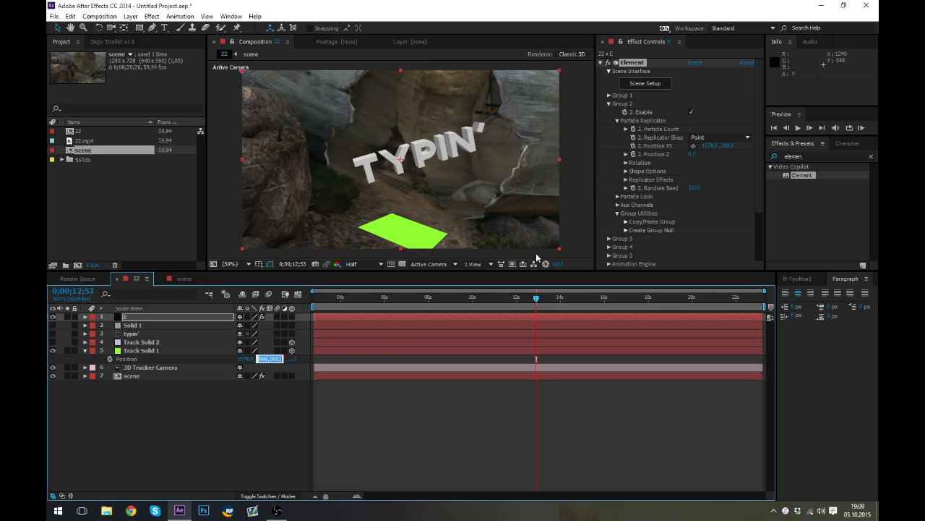
{"action": "left_click", "coordinate": [730, 147]}
{"action": "key", "text": "ctrl+v"}
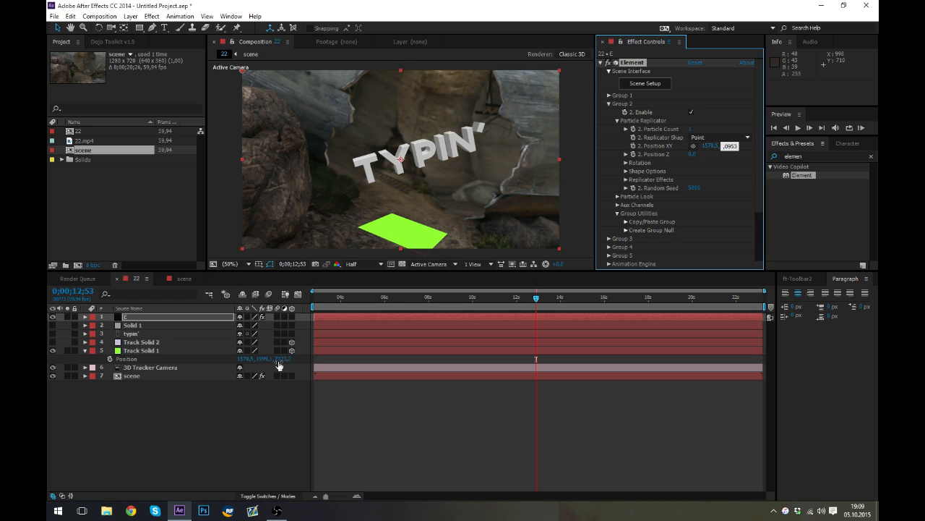
{"action": "left_click", "coordinate": [280, 360]}
{"action": "key", "text": "ctrl+c"}
{"action": "left_click", "coordinate": [695, 154]}
{"action": "key", "text": "ctrl+v"}
{"action": "key", "text": "Return"}
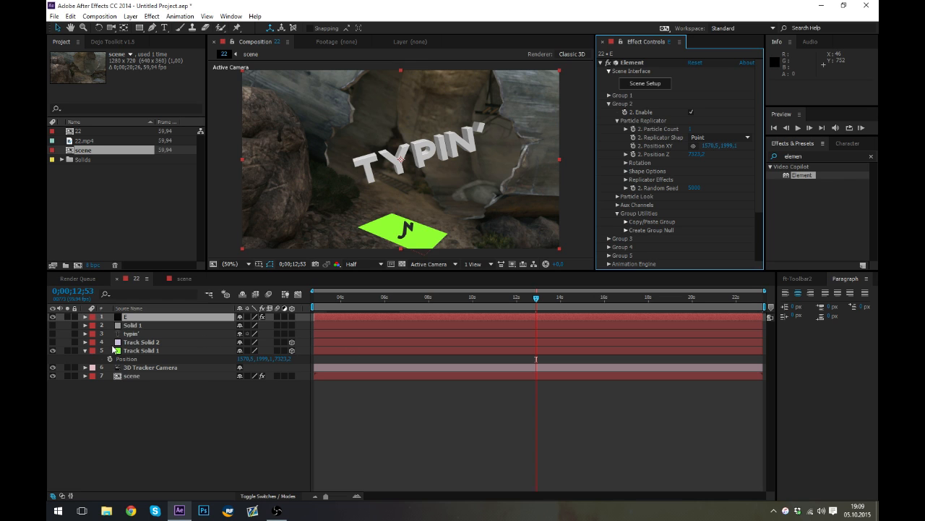
Copy Track Solid 1's X and Y orientation values into Group 2's X Rotation and Y Rotation.
{"action": "left_click", "coordinate": [137, 351]}
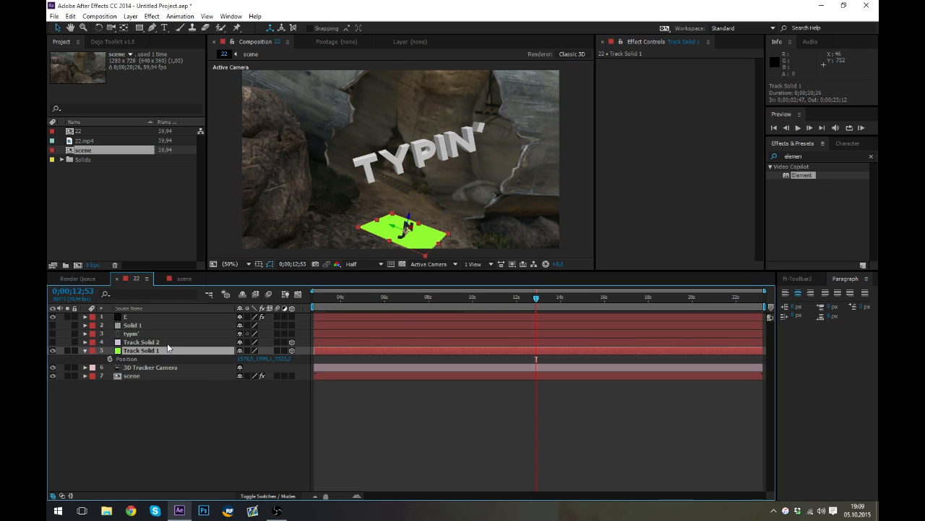
{"action": "key", "text": "r"}
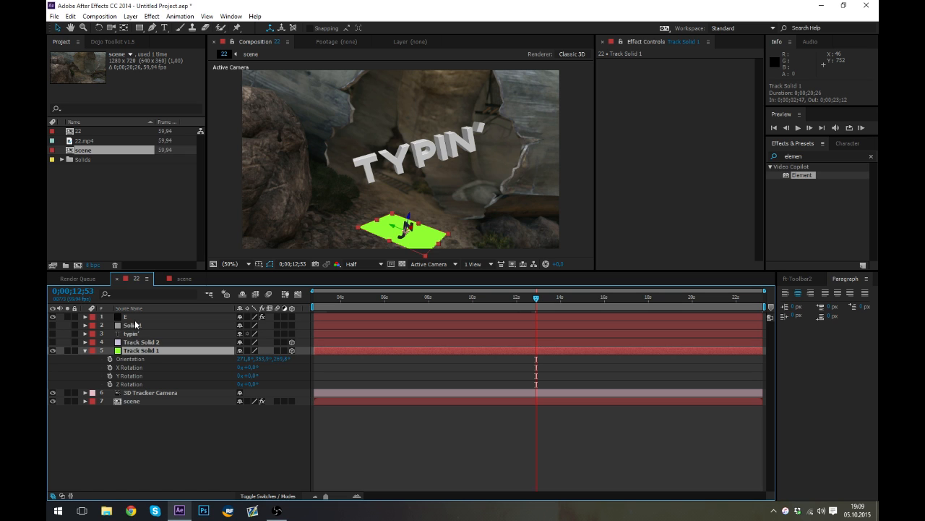
{"action": "left_click", "coordinate": [136, 317]}
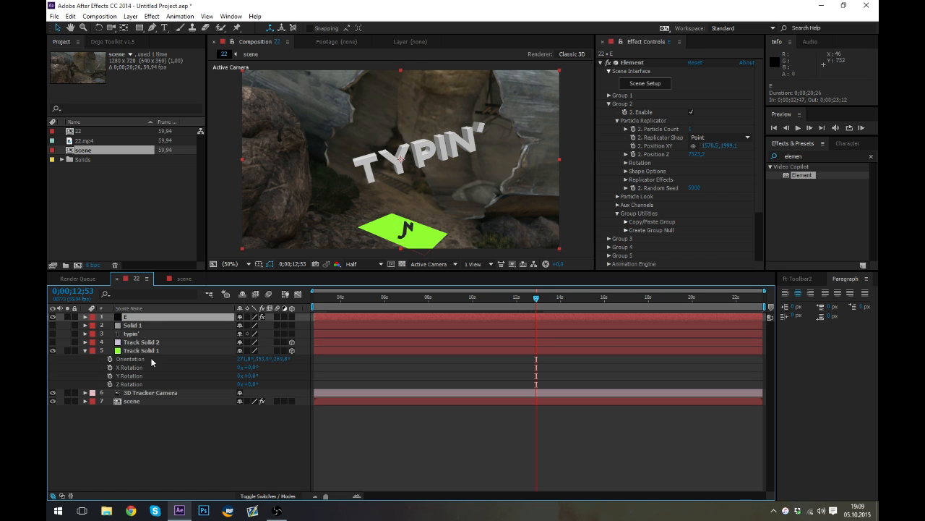
{"action": "left_click", "coordinate": [246, 359]}
{"action": "left_click", "coordinate": [626, 164]}
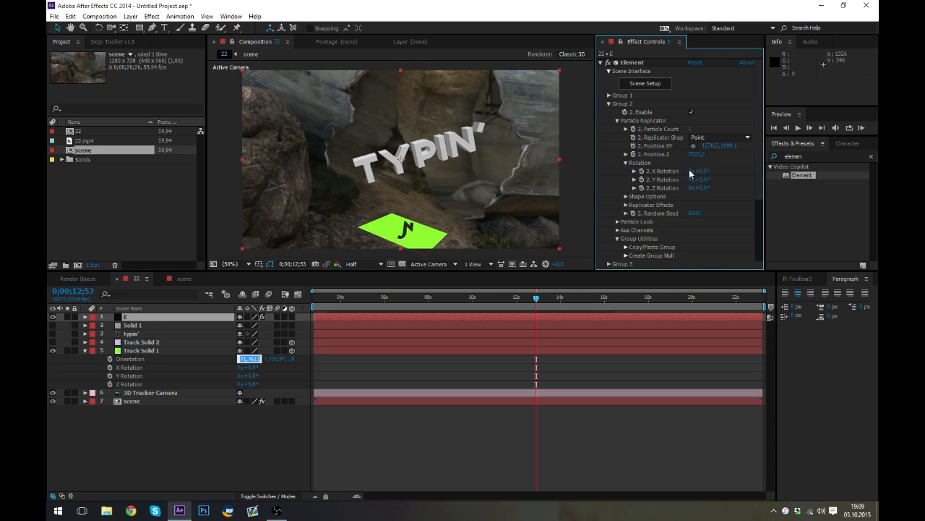
{"action": "left_click", "coordinate": [699, 171]}
{"action": "key", "text": "ctrl+v"}
{"action": "left_click", "coordinate": [263, 359]}
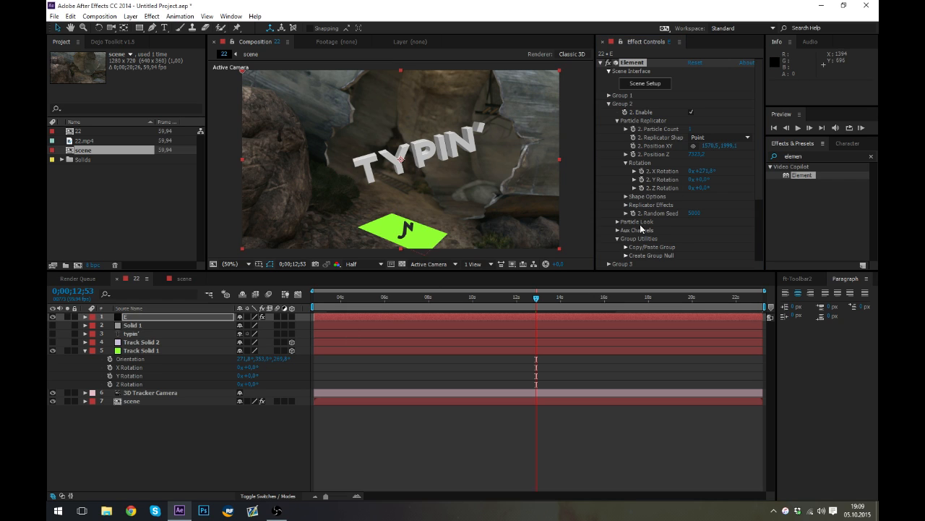
{"action": "key", "text": "ctrl+c"}
{"action": "left_click", "coordinate": [707, 179]}
{"action": "key", "text": "ctrl+v"}
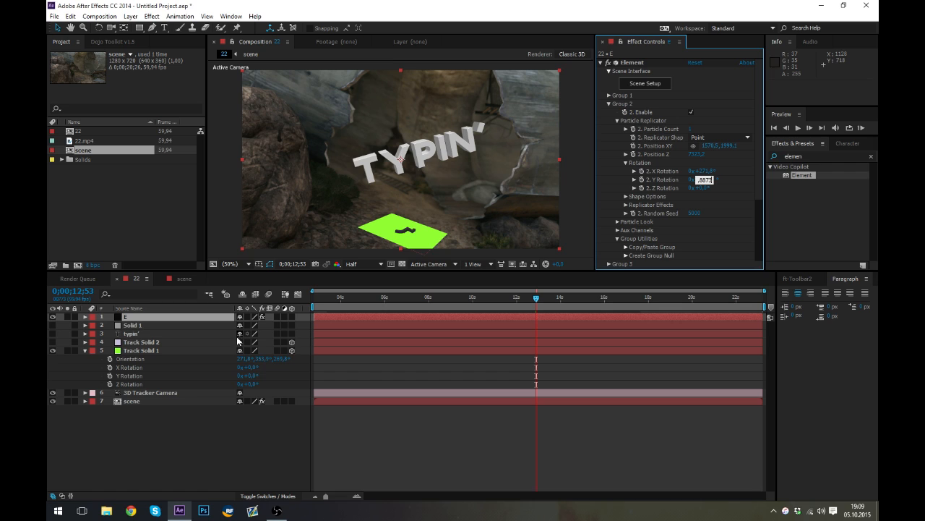
Try Track Solid 1's Z orientation value as Group 2's Z Rotation.
{"action": "left_click", "coordinate": [282, 359]}
{"action": "key", "text": "ctrl+c"}
{"action": "left_click", "coordinate": [705, 188]}
{"action": "key", "text": "ctrl+v"}
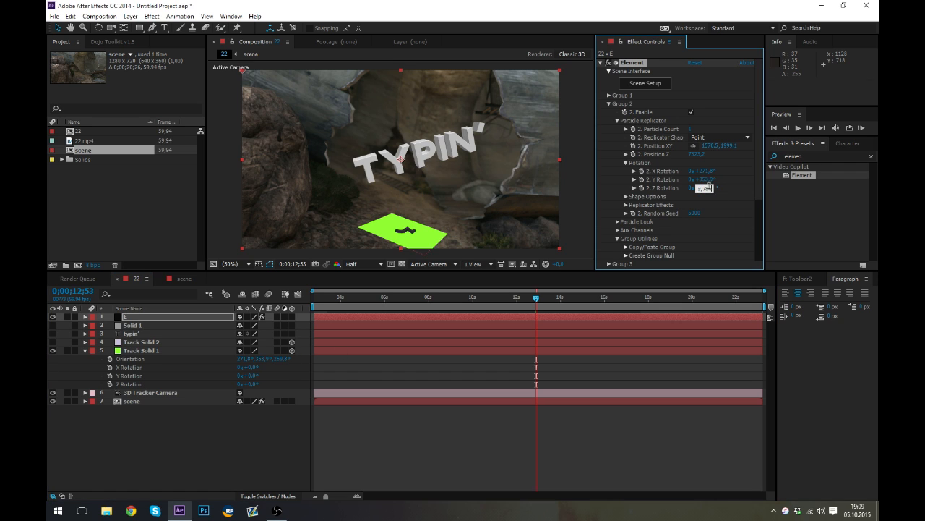
{"action": "left_click", "coordinate": [727, 184]}
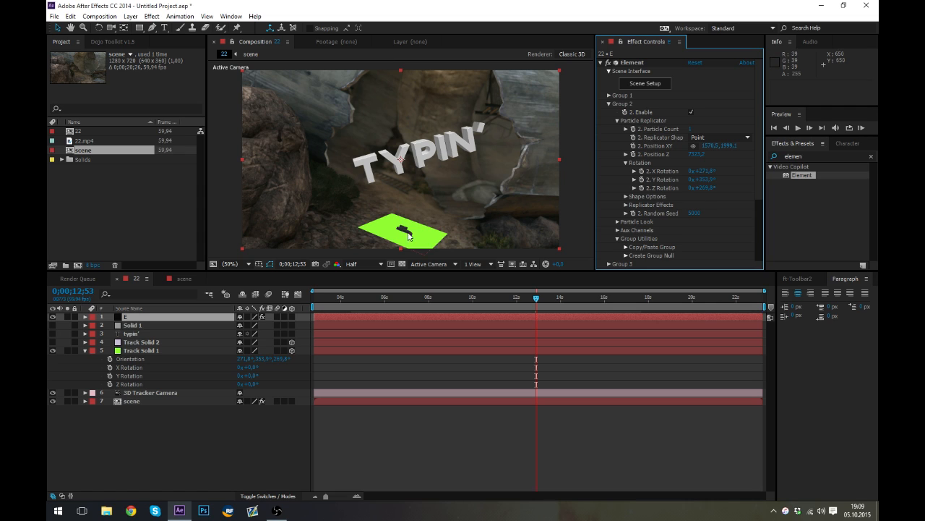
Reset Group 2's Z Rotation to 0, turn it to about -50° and collapse the rotation settings.
{"action": "left_click", "coordinate": [702, 188]}
{"action": "type", "text": "0"}
{"action": "key", "text": "Return"}
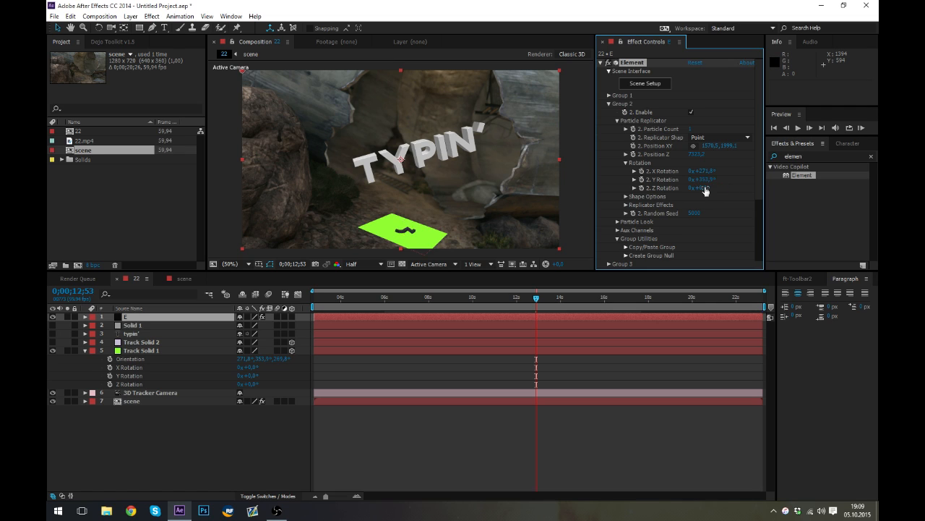
{"action": "left_click_drag", "start_coordinate": [709, 188], "coordinate": [688, 194]}
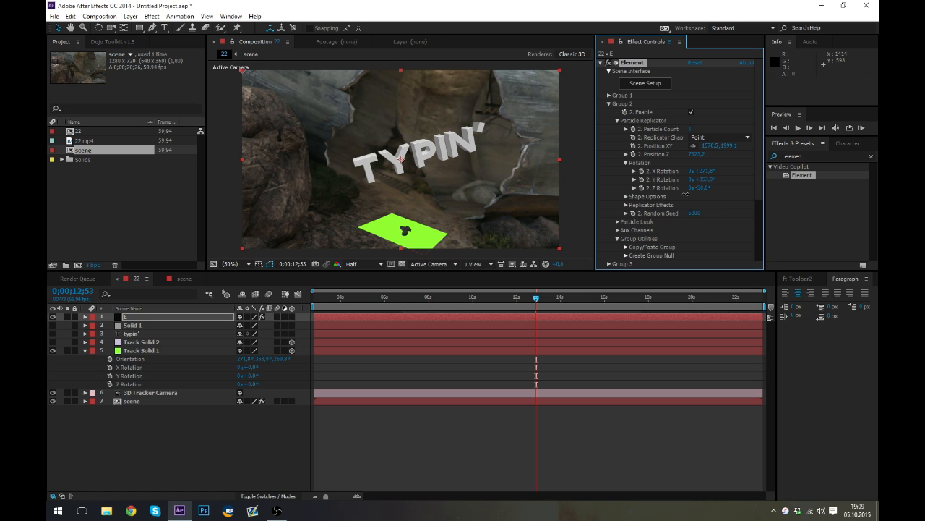
{"action": "left_click", "coordinate": [627, 163]}
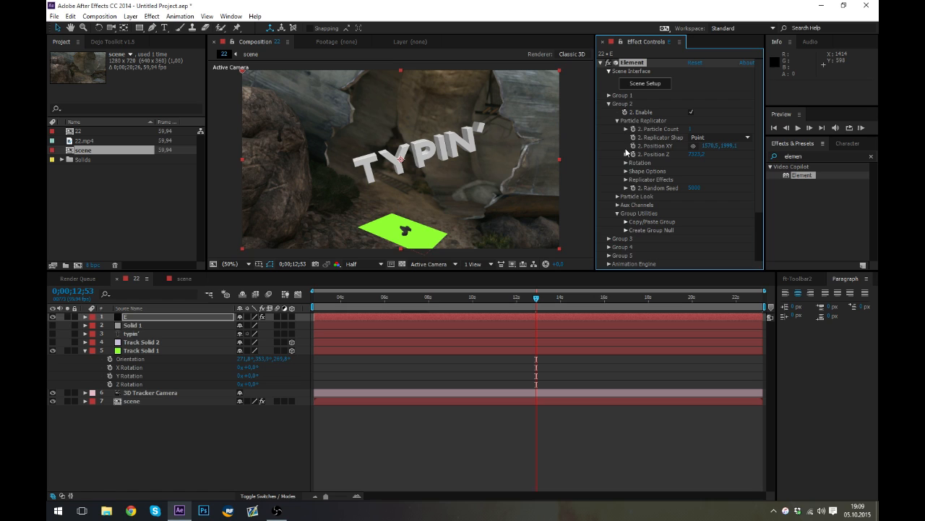
Increase Group 2's Particle Size to about 29 to enlarge the logo, and collapse the Group 2 settings.
{"action": "left_click", "coordinate": [618, 120]}
{"action": "left_click", "coordinate": [619, 128]}
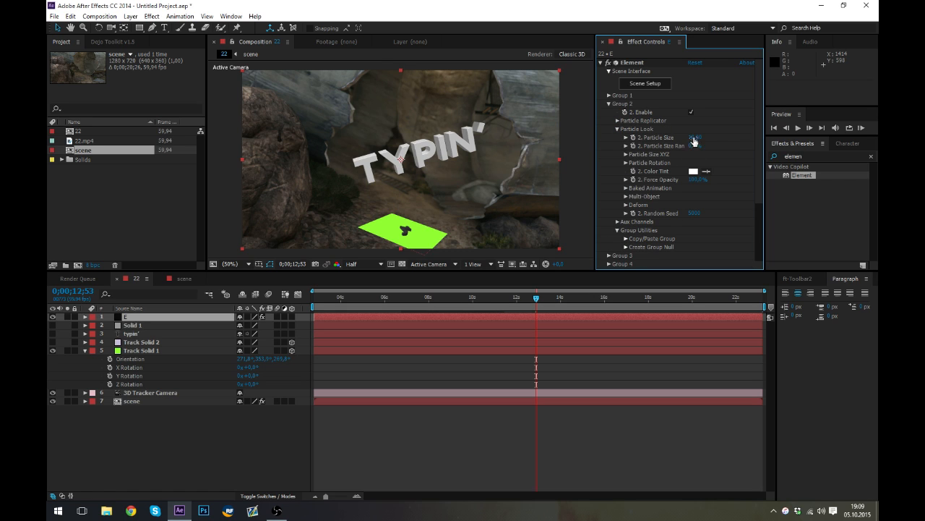
{"action": "left_click_drag", "start_coordinate": [695, 137], "coordinate": [713, 145]}
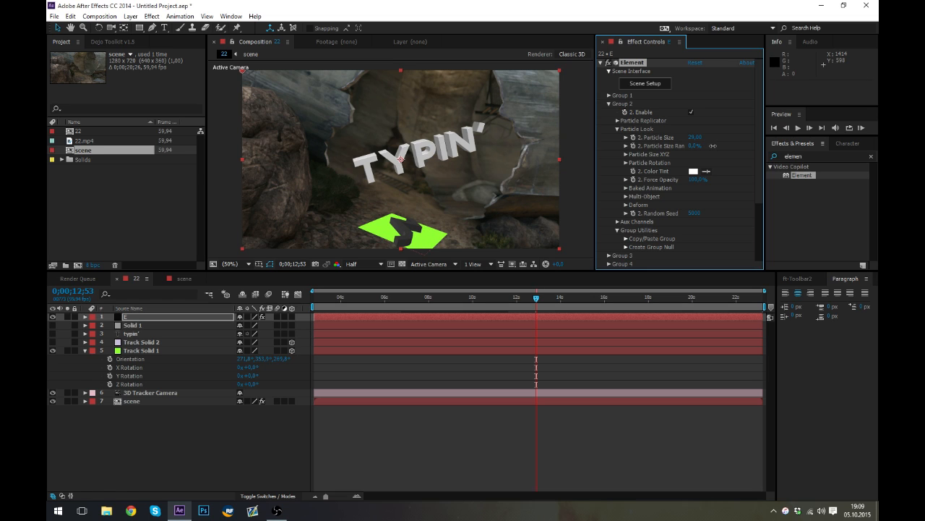
{"action": "left_click", "coordinate": [618, 128]}
{"action": "left_click", "coordinate": [610, 104]}
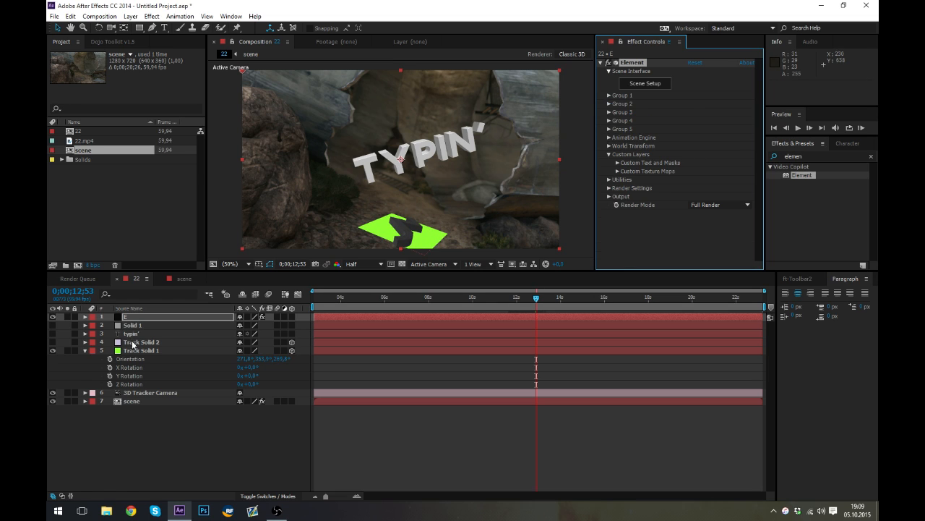
Hide the Track Solid 1 layer and check the text and logo placement at an earlier point in the footage.
{"action": "left_click", "coordinate": [51, 349]}
{"action": "left_click", "coordinate": [166, 448]}
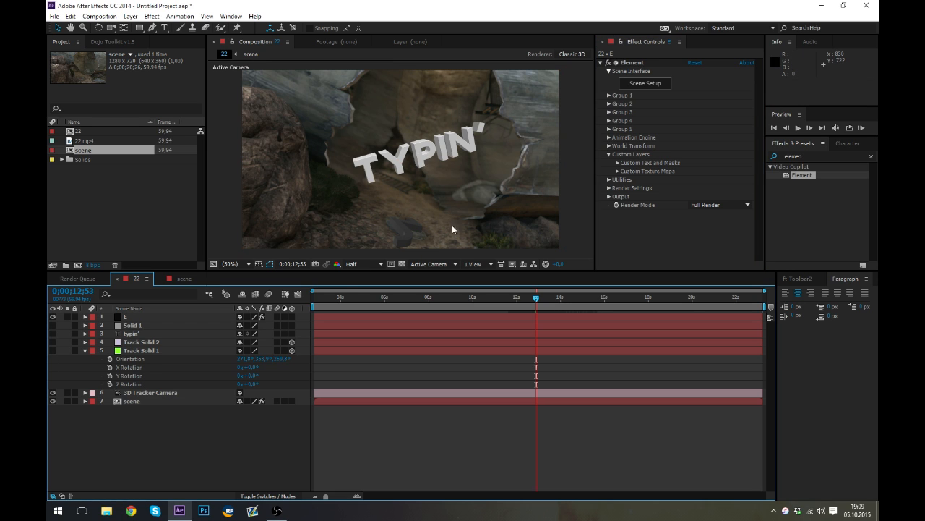
{"action": "key", "text": "Page_Up"}
{"action": "left_click", "coordinate": [507, 299]}
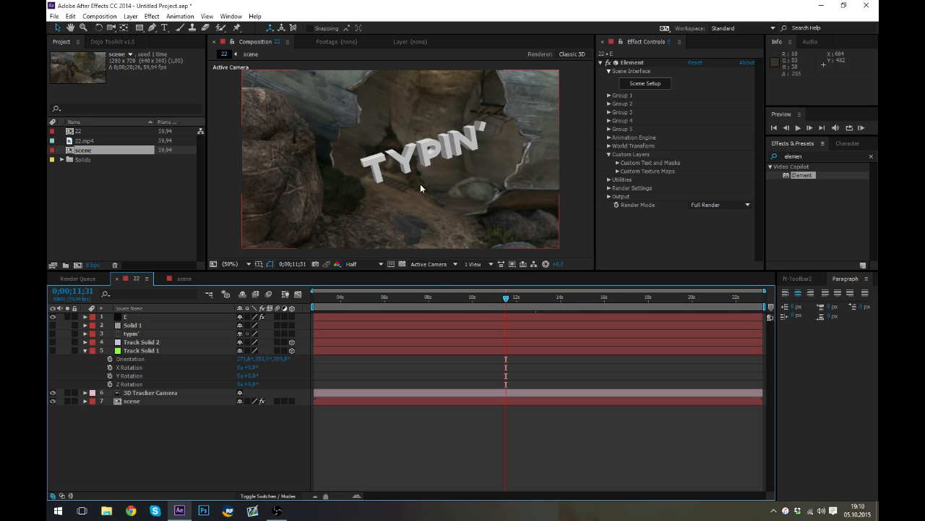
{"action": "left_click", "coordinate": [537, 298]}
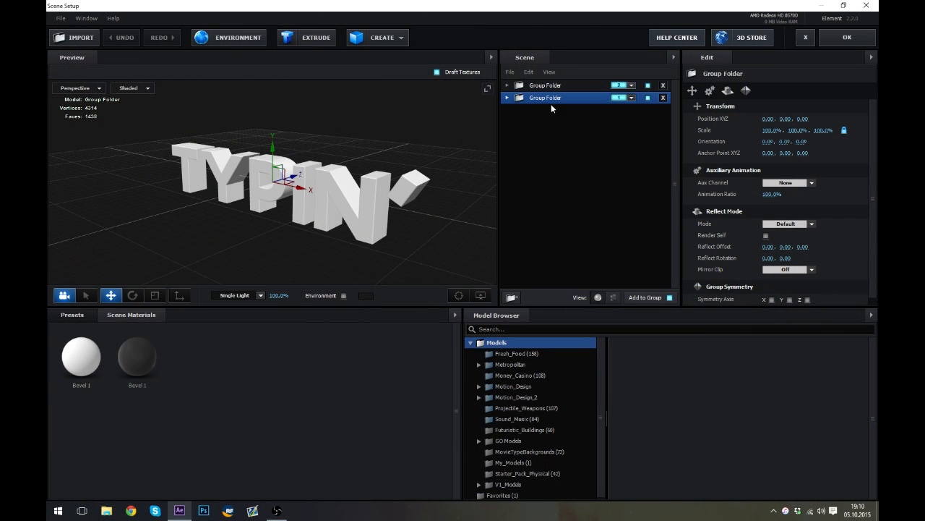
Create a plane model in Element's Scene Setup and make it two-sided.
{"action": "left_click", "coordinate": [548, 88]}
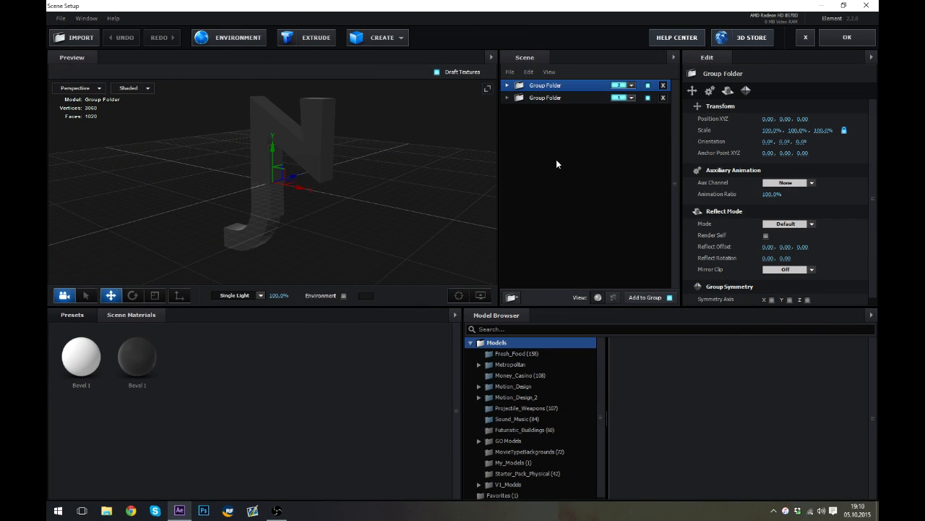
{"action": "left_click", "coordinate": [544, 133]}
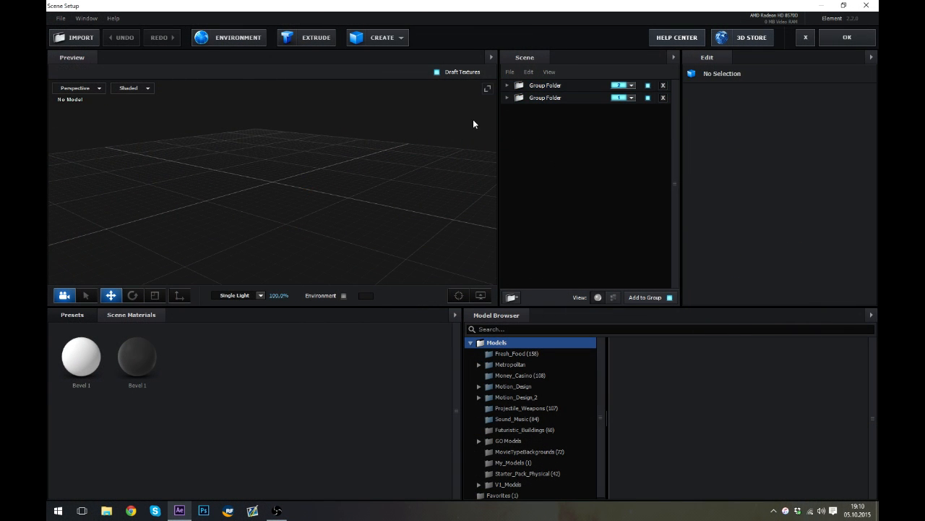
{"action": "left_click", "coordinate": [372, 39]}
{"action": "left_click", "coordinate": [509, 63]}
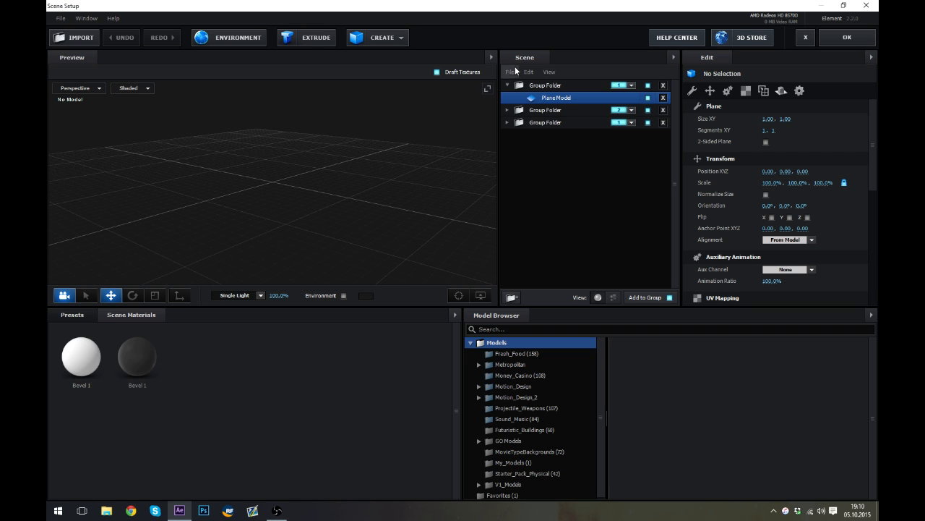
{"action": "left_click", "coordinate": [765, 142]}
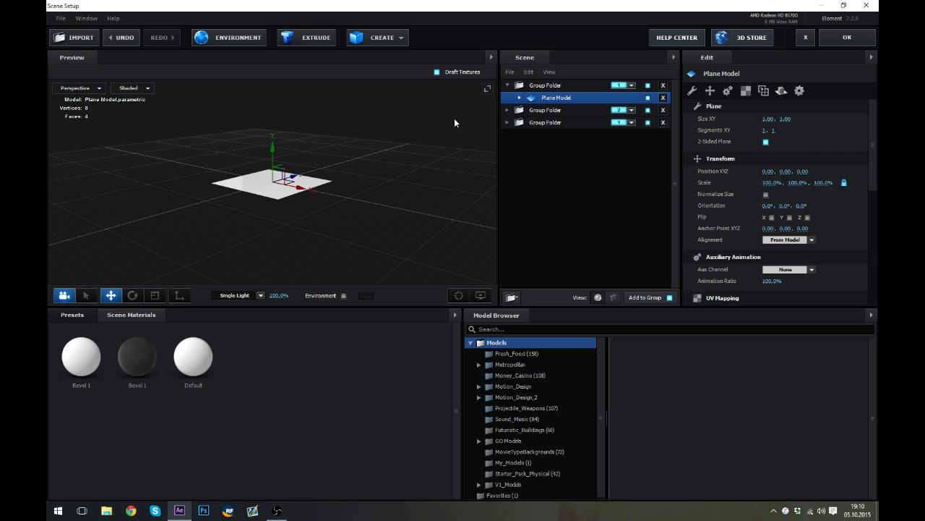
{"action": "left_click_drag", "start_coordinate": [354, 192], "coordinate": [393, 232]}
{"action": "left_click", "coordinate": [766, 142]}
{"action": "left_click", "coordinate": [765, 142]}
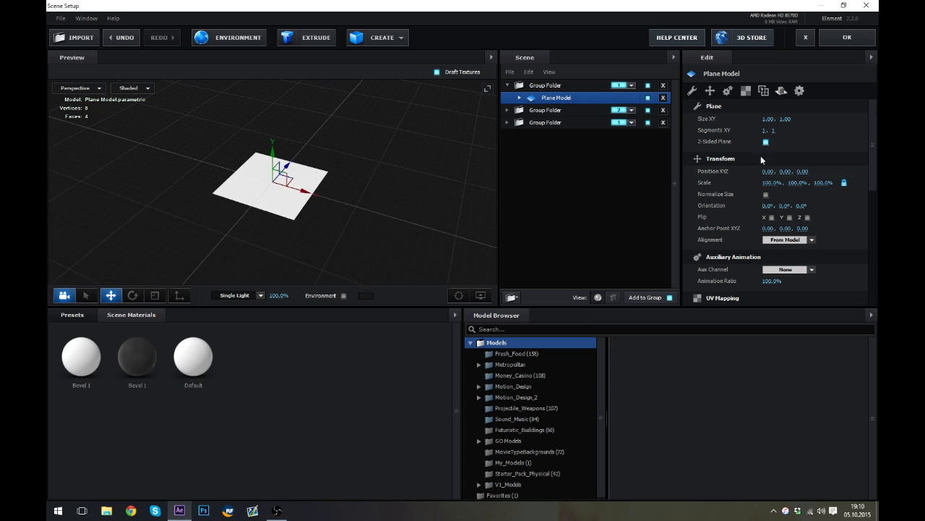
Set the plane's Size XY to 3.00 by 3.00.
{"action": "left_click_drag", "start_coordinate": [768, 120], "coordinate": [787, 120]}
{"action": "left_click", "coordinate": [765, 120]}
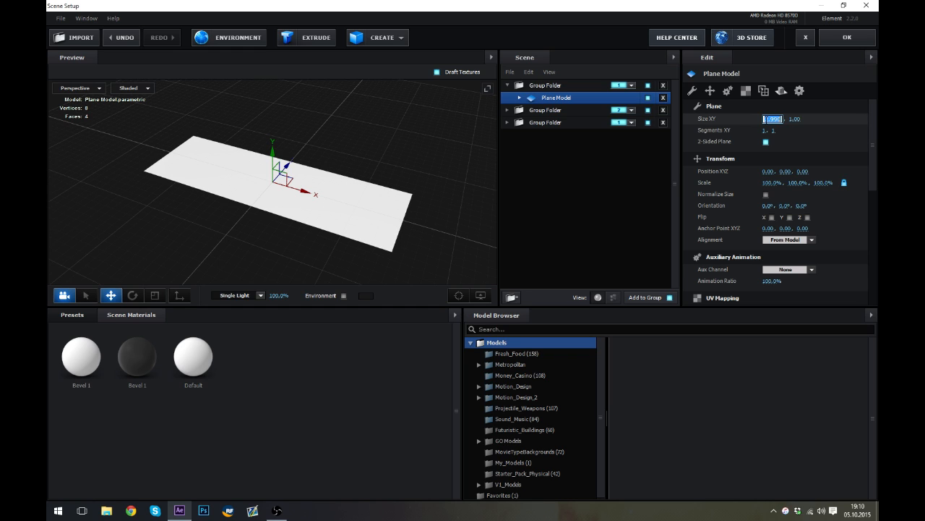
{"action": "type", "text": "3"}
{"action": "key", "text": "Tab"}
{"action": "type", "text": "3"}
{"action": "key", "text": "Return"}
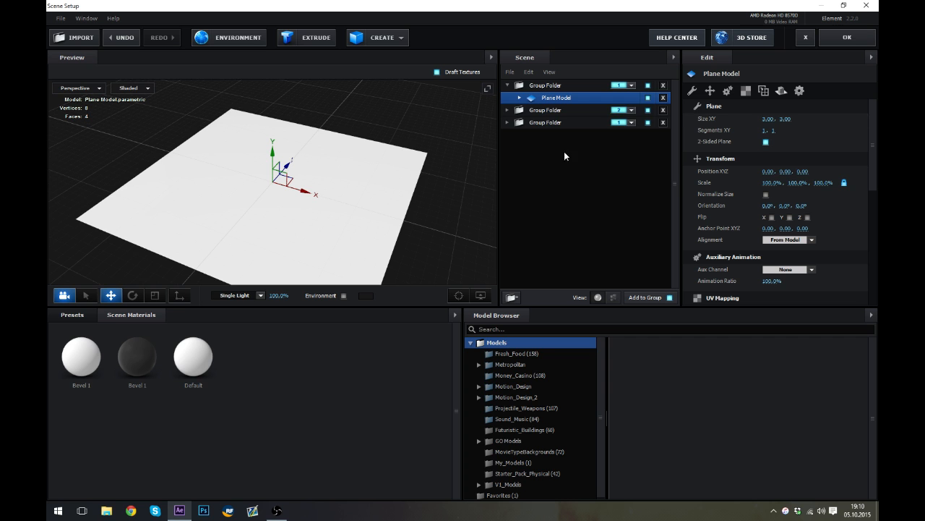
{"action": "mouse_move", "coordinate": [424, 188]}
{"action": "left_mouse_down"}
{"action": "mouse_move", "coordinate": [412, 140]}
{"action": "mouse_move", "coordinate": [415, 188]}
{"action": "mouse_move", "coordinate": [430, 187]}
{"action": "mouse_move", "coordinate": [449, 161]}
{"action": "mouse_move", "coordinate": [415, 188]}
{"action": "left_mouse_up"}
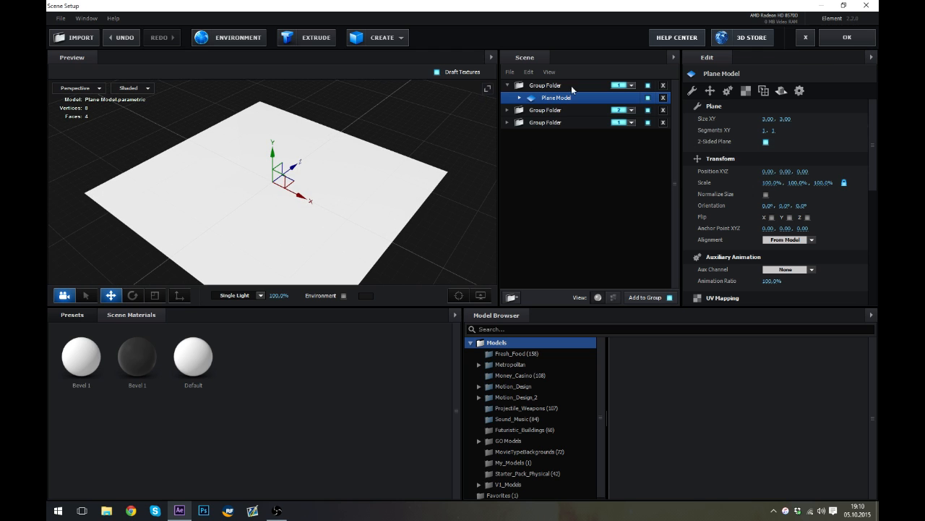
Assign the plane's group folder to group 3 and collapse the folder.
{"action": "left_click", "coordinate": [633, 87]}
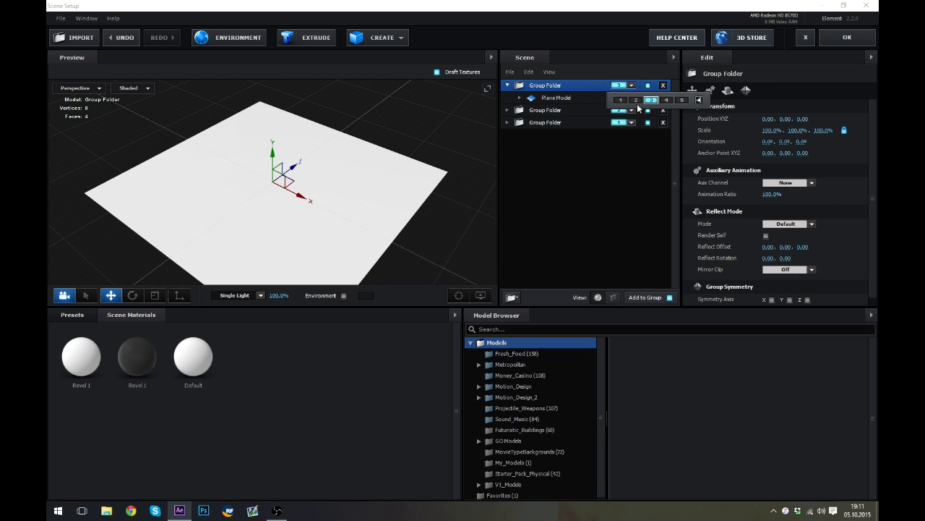
{"action": "left_click", "coordinate": [651, 100]}
{"action": "left_click", "coordinate": [508, 86]}
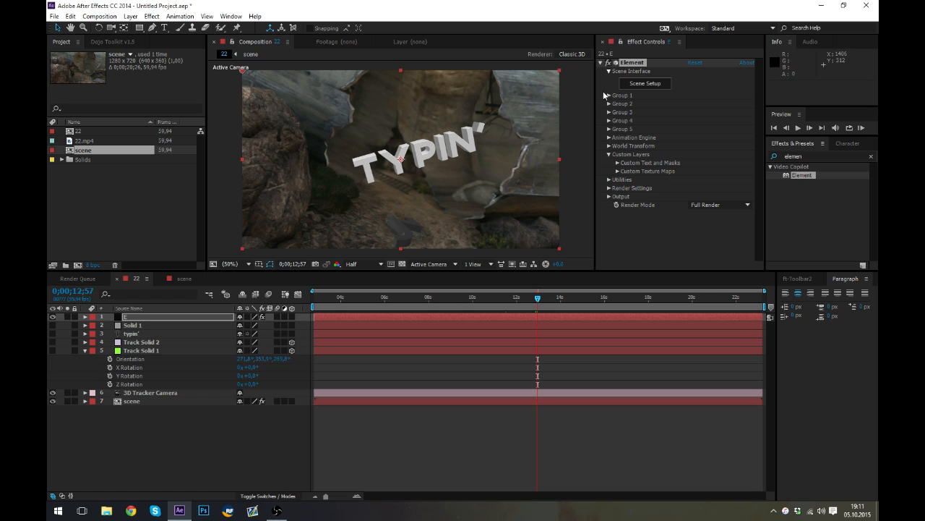
Copy group 2's settings and paste them into group 3 so the plane takes the logo's position.
{"action": "left_click", "coordinate": [608, 112]}
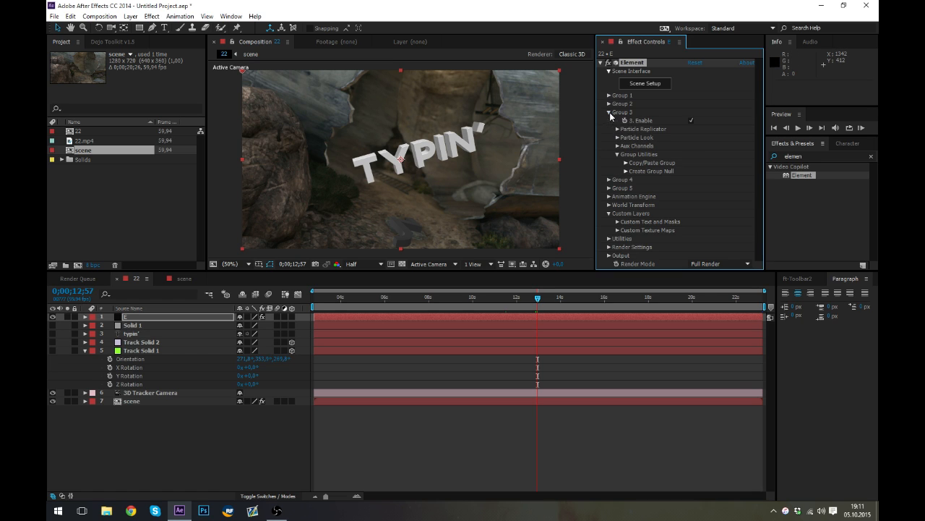
{"action": "left_click", "coordinate": [617, 129]}
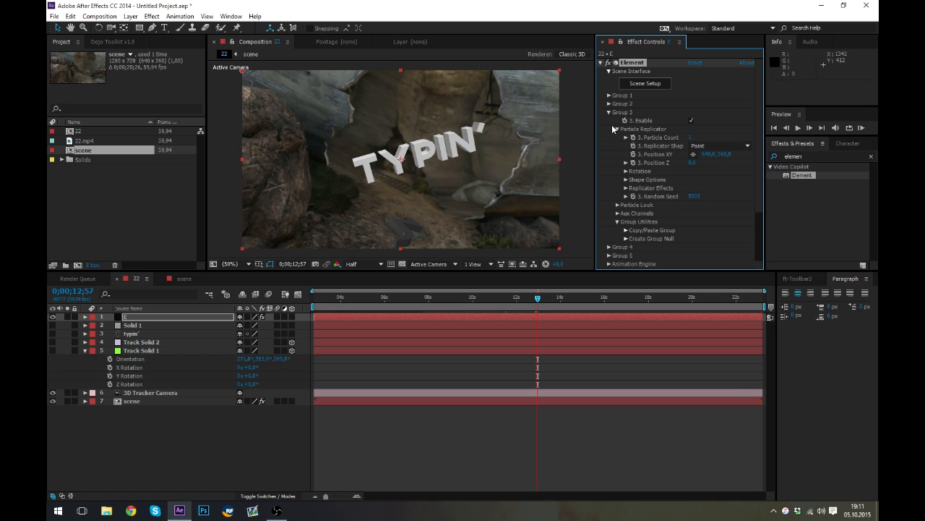
{"action": "left_click", "coordinate": [609, 112]}
{"action": "left_click", "coordinate": [608, 103]}
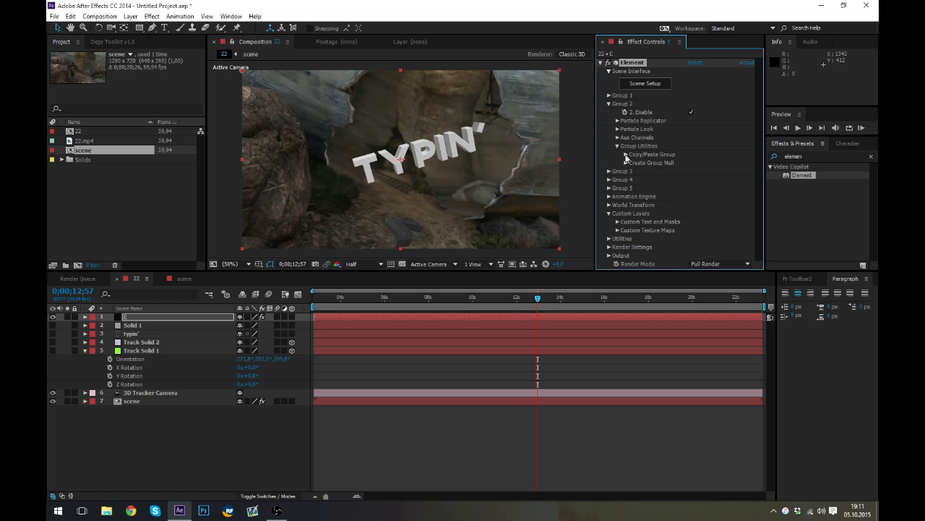
{"action": "left_click", "coordinate": [627, 155]}
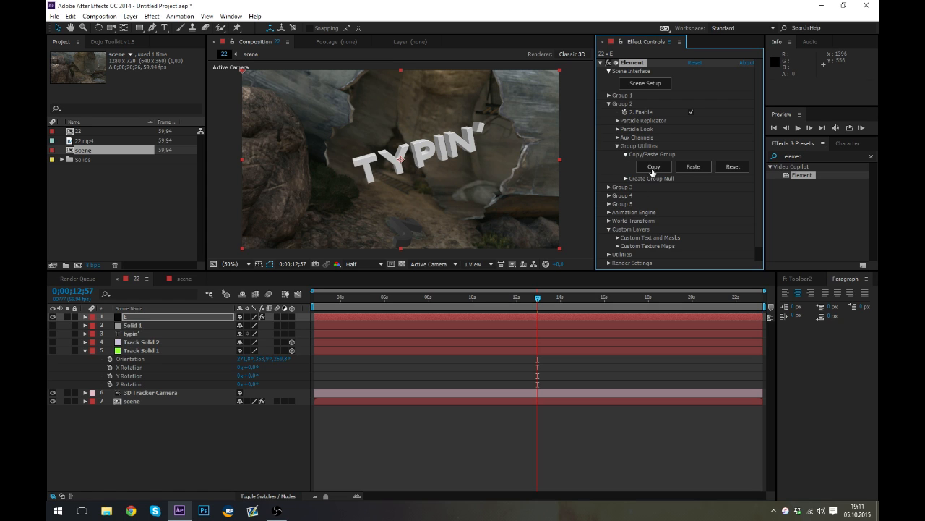
{"action": "left_click", "coordinate": [610, 103]}
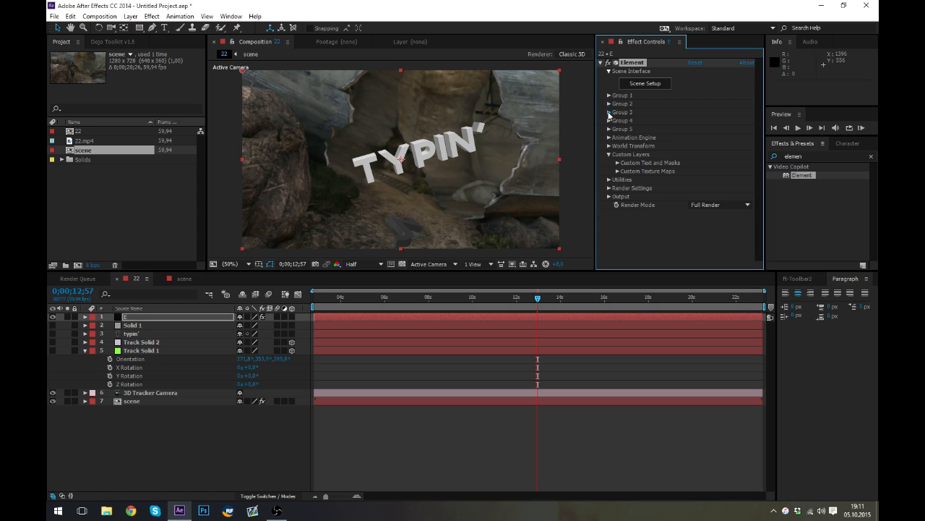
{"action": "left_click", "coordinate": [609, 113]}
{"action": "left_click", "coordinate": [626, 164]}
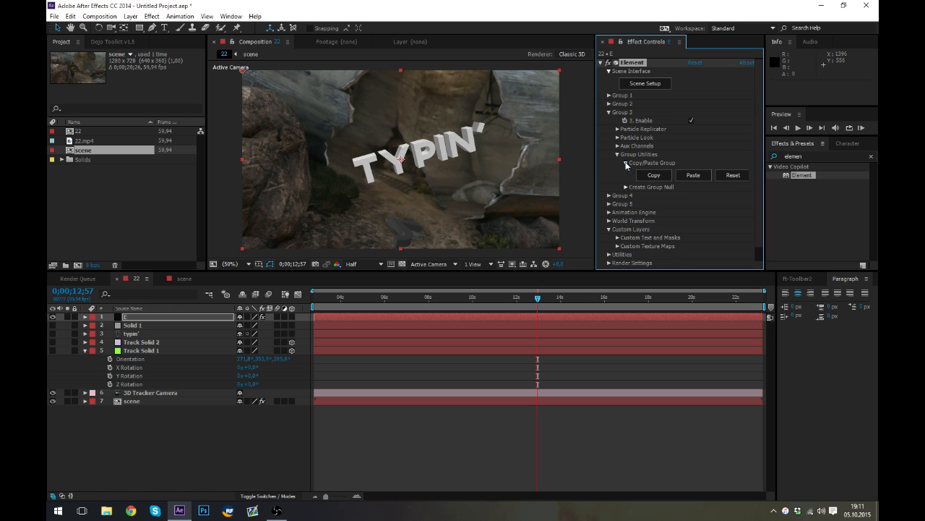
{"action": "left_click", "coordinate": [684, 176]}
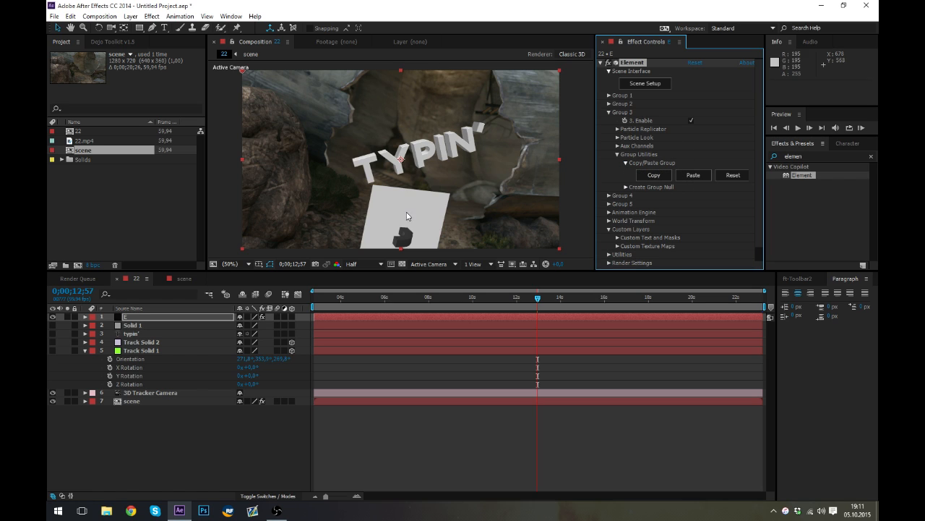
Set group 3's X particle rotation to 90° to lay the plane flat under the logo, and inspect it up close.
{"action": "left_click", "coordinate": [618, 154]}
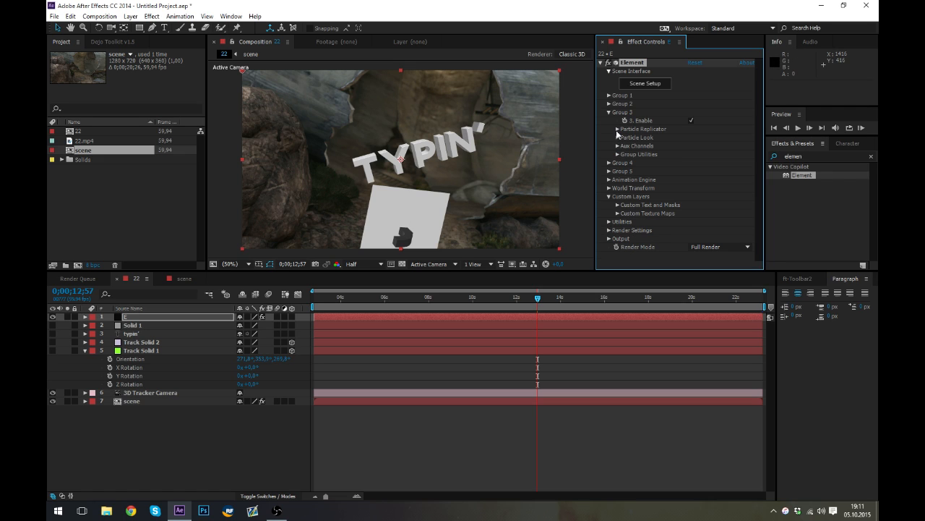
{"action": "left_click", "coordinate": [618, 131]}
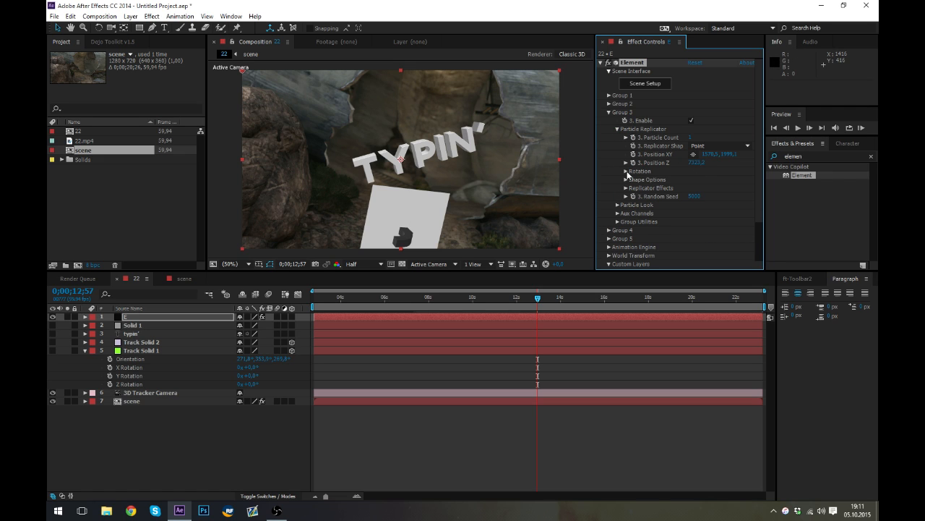
{"action": "left_click", "coordinate": [626, 172]}
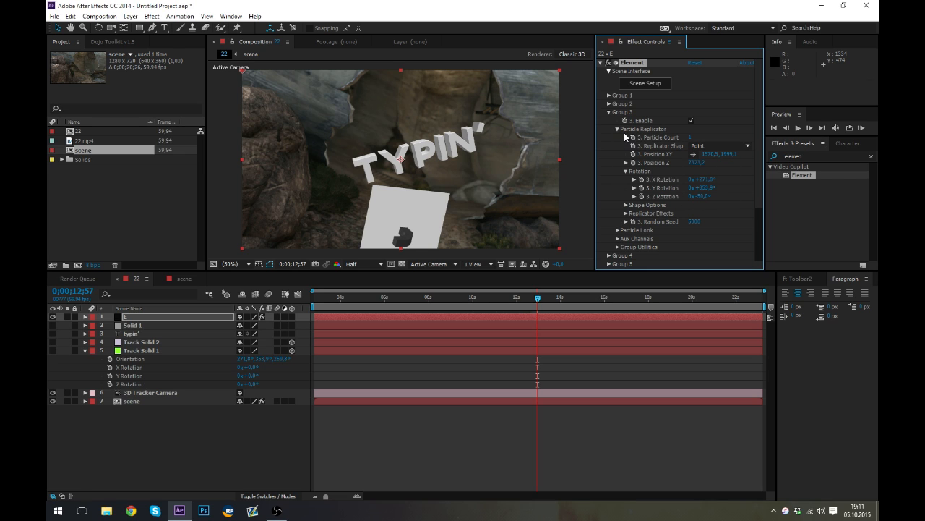
{"action": "left_click", "coordinate": [618, 130]}
{"action": "left_click", "coordinate": [618, 138]}
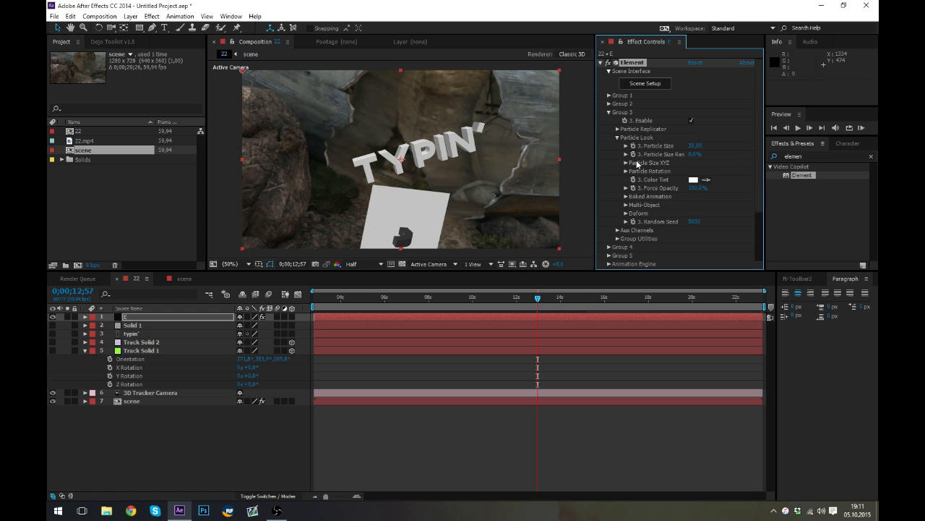
{"action": "left_click", "coordinate": [626, 171]}
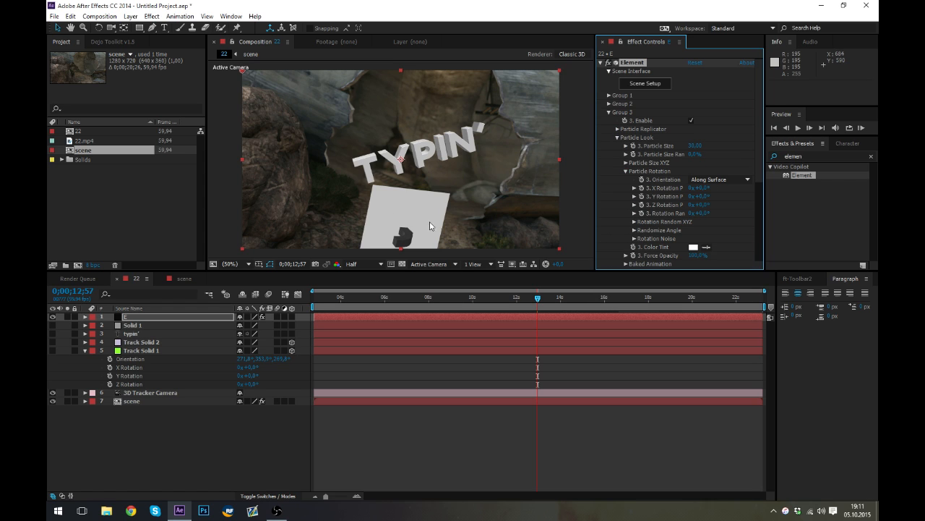
{"action": "left_click_drag", "start_coordinate": [703, 188], "coordinate": [756, 193]}
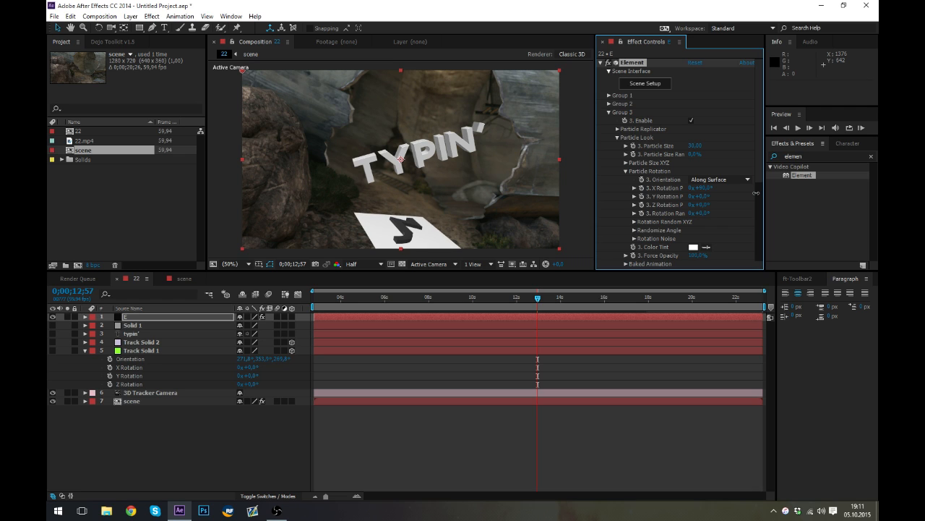
{"action": "scroll", "coordinate": [408, 235], "scroll_direction": "up", "scroll_amount": 2}
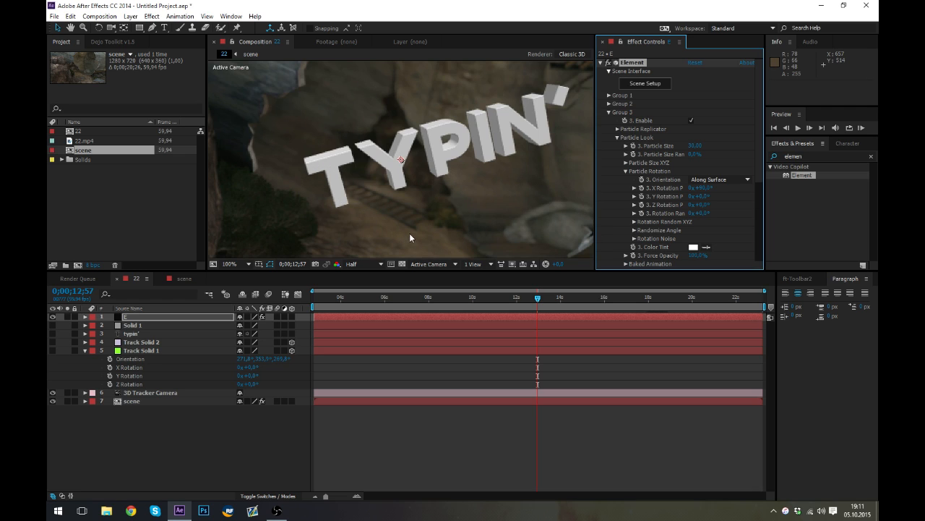
{"action": "left_click_drag", "start_coordinate": [411, 232], "coordinate": [434, 123]}
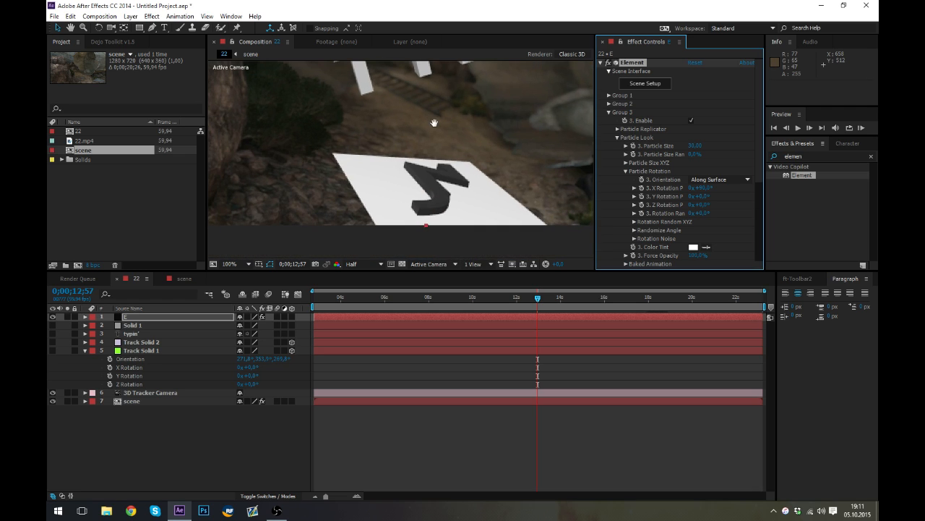
{"action": "left_click", "coordinate": [232, 264]}
{"action": "left_click", "coordinate": [239, 275]}
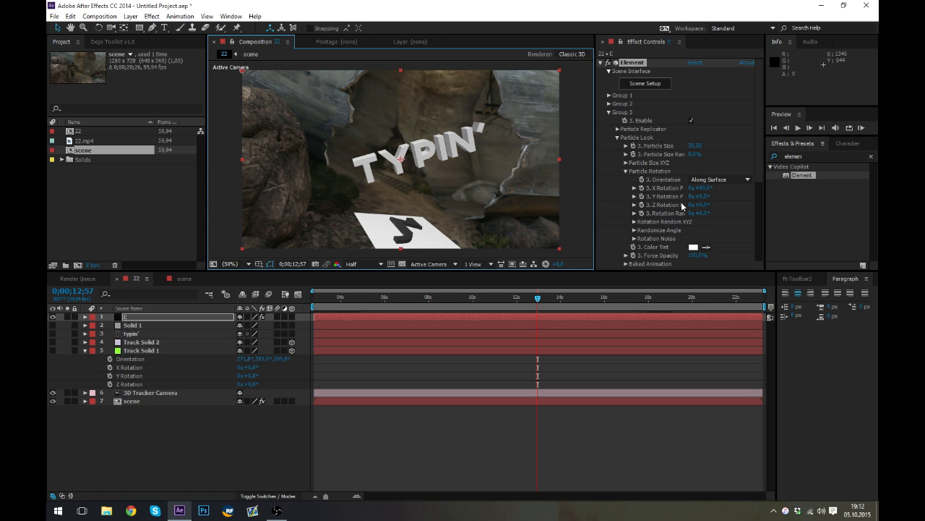
Increase group 3's Particle Size so the plane extends further around the logo.
{"action": "left_click", "coordinate": [627, 170]}
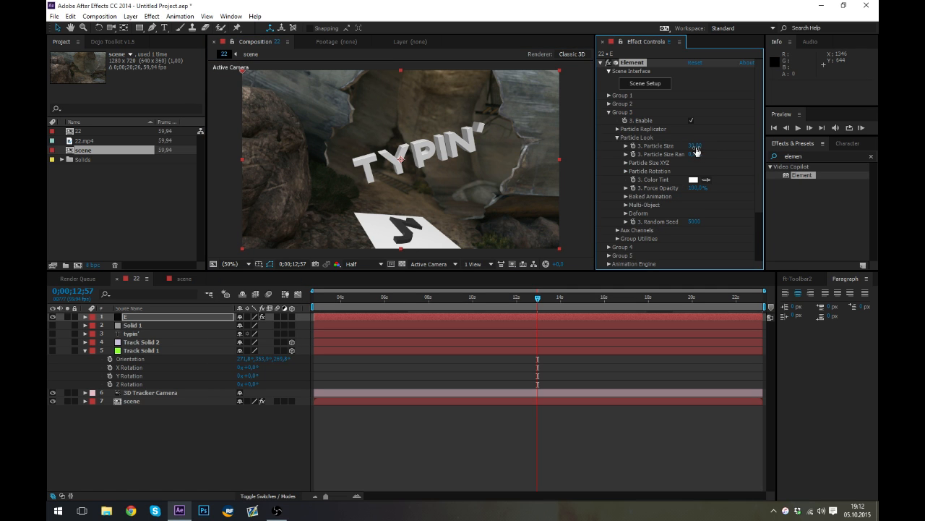
{"action": "left_click_drag", "start_coordinate": [699, 146], "coordinate": [706, 147]}
{"action": "left_click", "coordinate": [618, 137]}
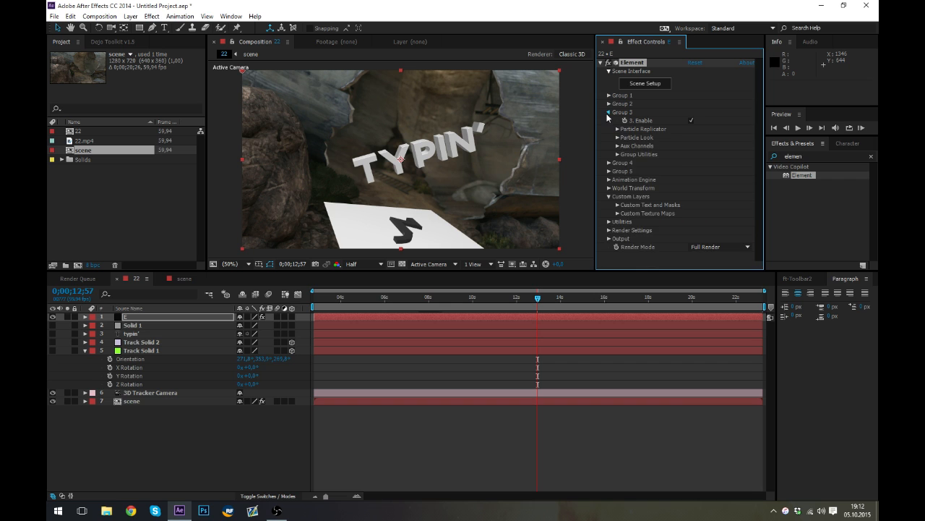
{"action": "left_click", "coordinate": [609, 113]}
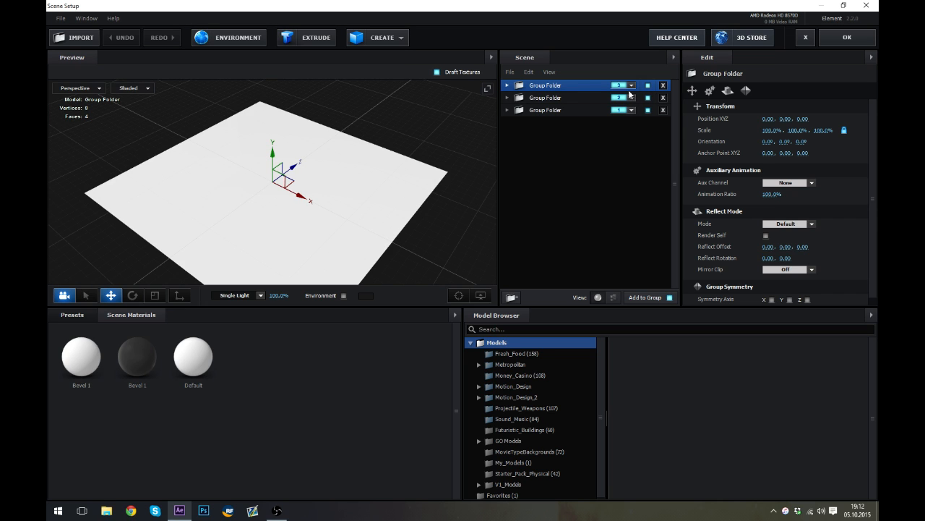
Enable Matte Shadow on the plane's Default material, apply the scene and inspect the ground around the logo up close.
{"action": "left_click", "coordinate": [507, 85]}
{"action": "left_click", "coordinate": [521, 98]}
{"action": "left_click", "coordinate": [520, 97]}
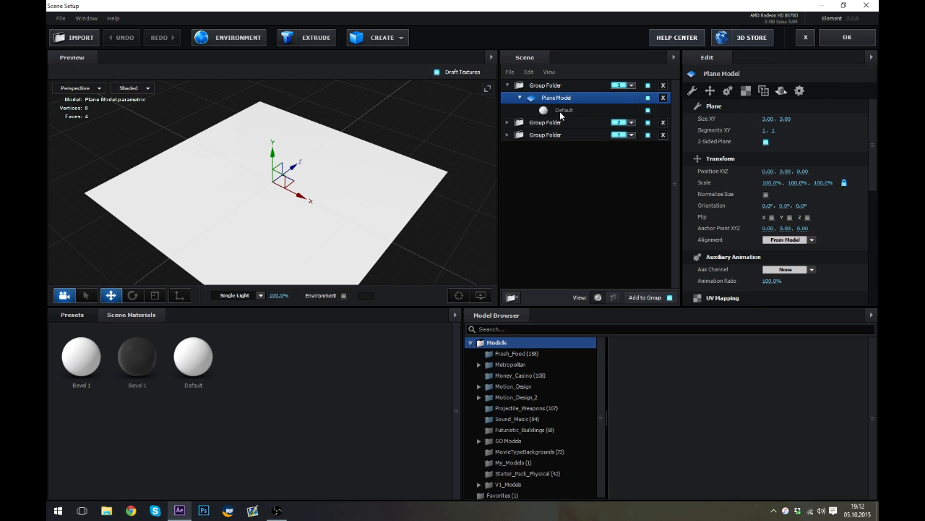
{"action": "left_click", "coordinate": [561, 112]}
{"action": "left_click", "coordinate": [835, 91]}
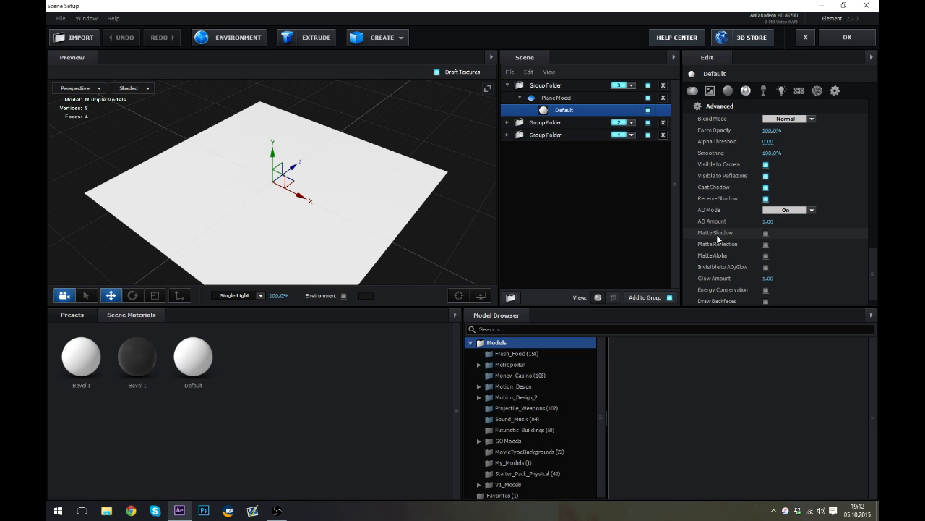
{"action": "left_click", "coordinate": [766, 233]}
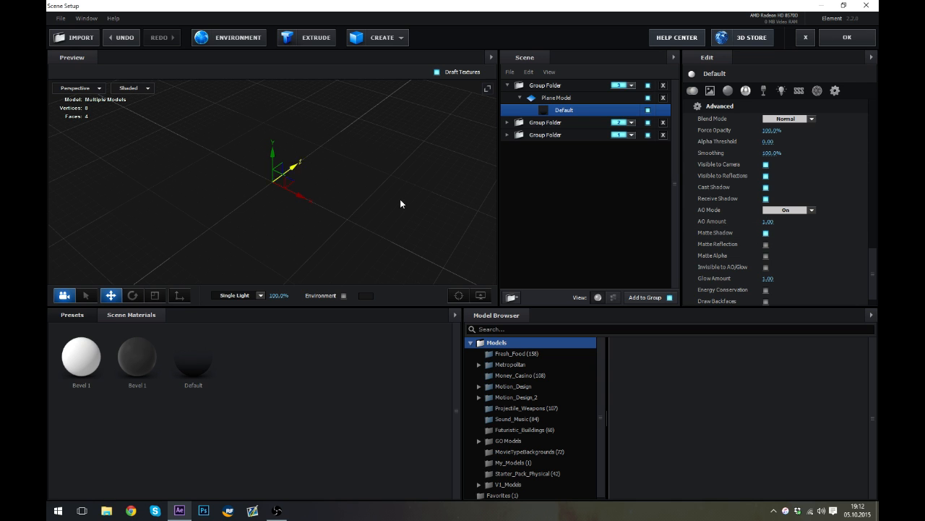
{"action": "mouse_move", "coordinate": [403, 201]}
{"action": "left_mouse_down"}
{"action": "mouse_move", "coordinate": [407, 181]}
{"action": "mouse_move", "coordinate": [415, 200]}
{"action": "mouse_move", "coordinate": [443, 188]}
{"action": "mouse_move", "coordinate": [448, 170]}
{"action": "mouse_move", "coordinate": [411, 207]}
{"action": "left_mouse_up"}
{"action": "left_click", "coordinate": [847, 37]}
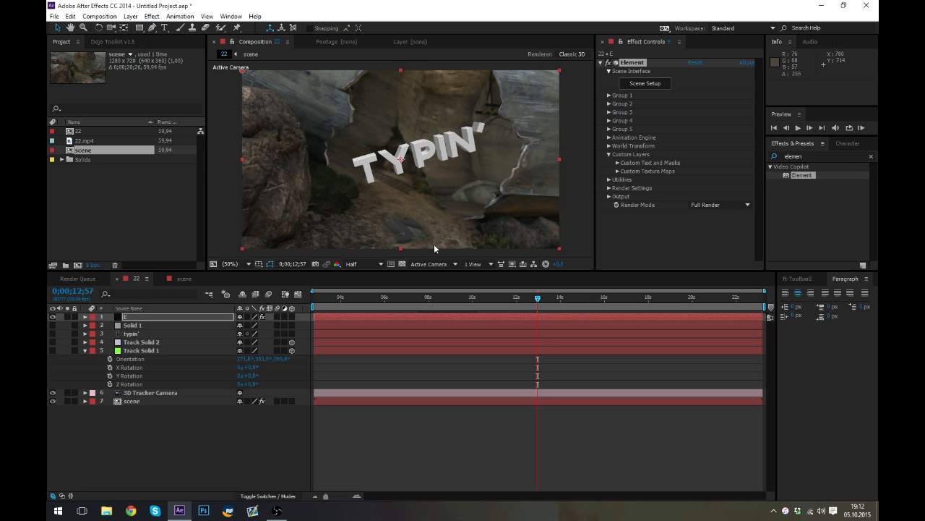
{"action": "scroll", "coordinate": [417, 237], "scroll_direction": "up", "scroll_amount": 2}
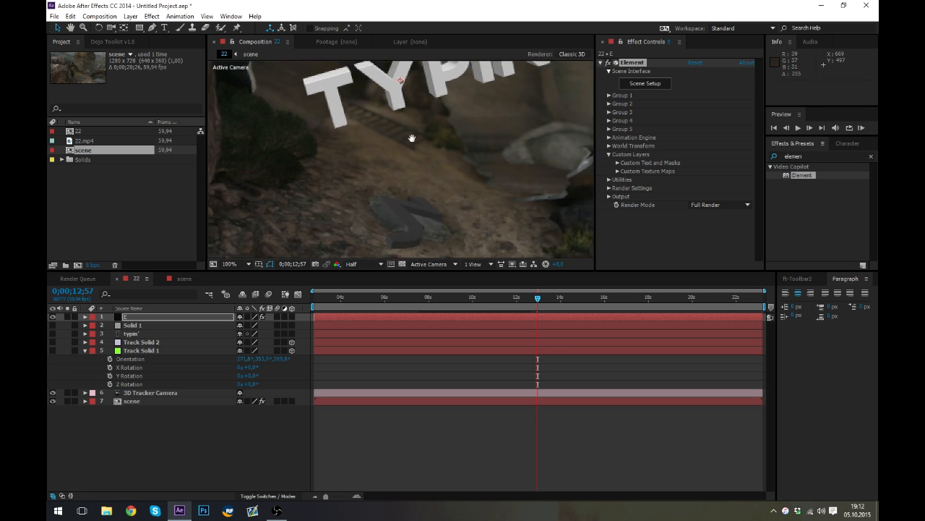
{"action": "left_click", "coordinate": [397, 170]}
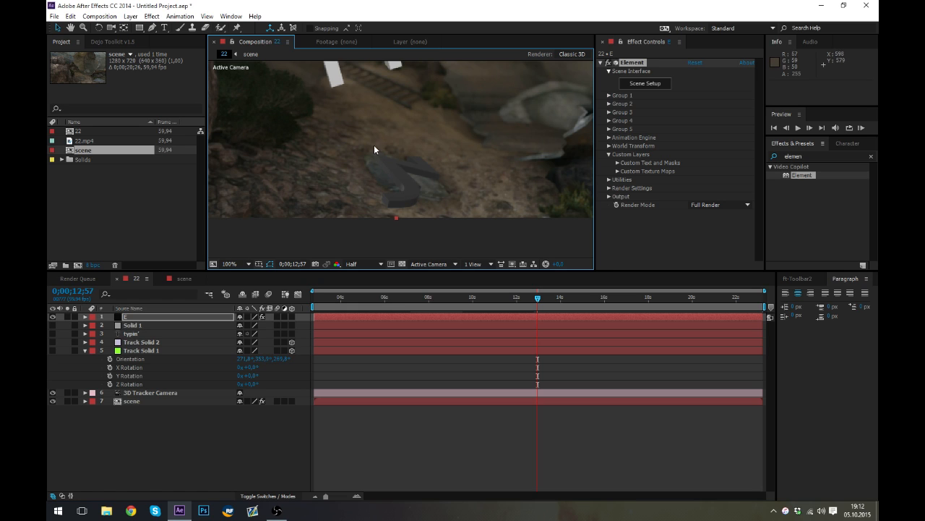
{"action": "left_click", "coordinate": [246, 263]}
{"action": "left_click", "coordinate": [250, 372]}
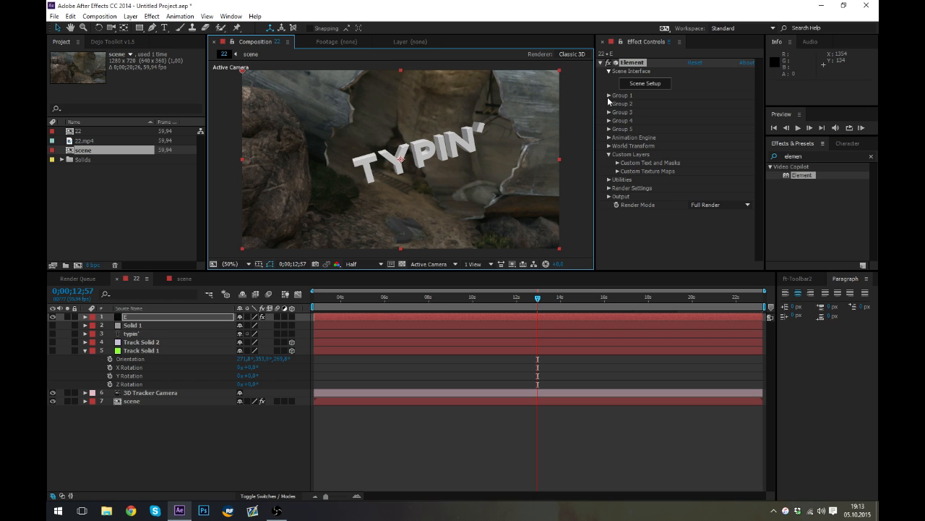
Enable Multi-Object in group 1's Particle Look for the text.
{"action": "left_click", "coordinate": [609, 96]}
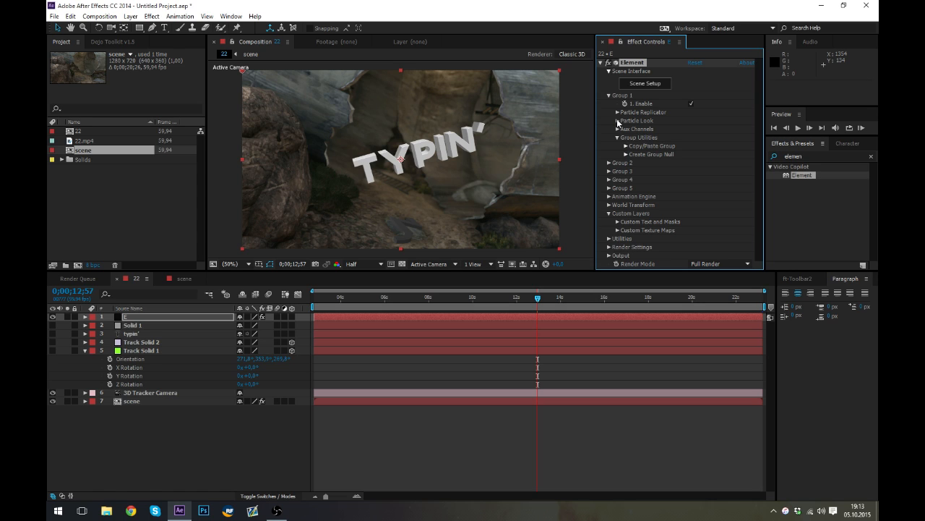
{"action": "left_click", "coordinate": [617, 120]}
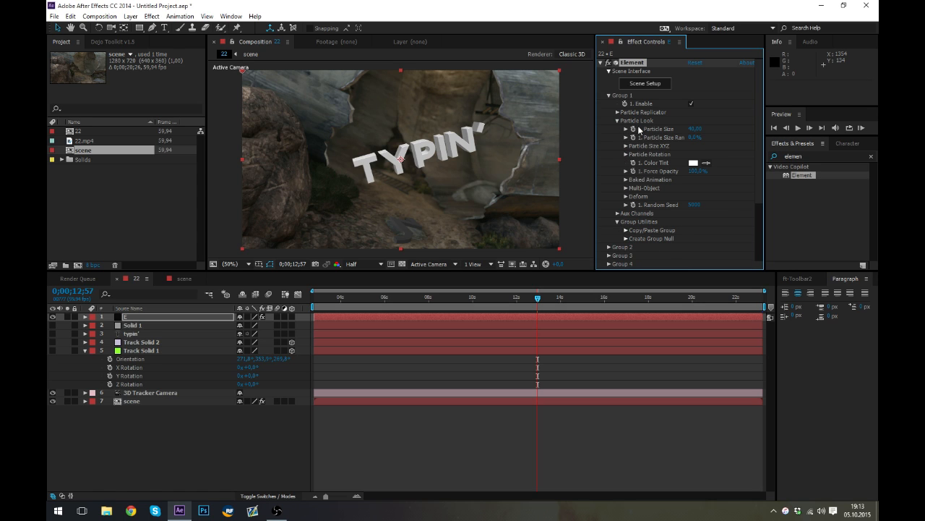
{"action": "left_click", "coordinate": [626, 188]}
{"action": "left_click", "coordinate": [691, 197]}
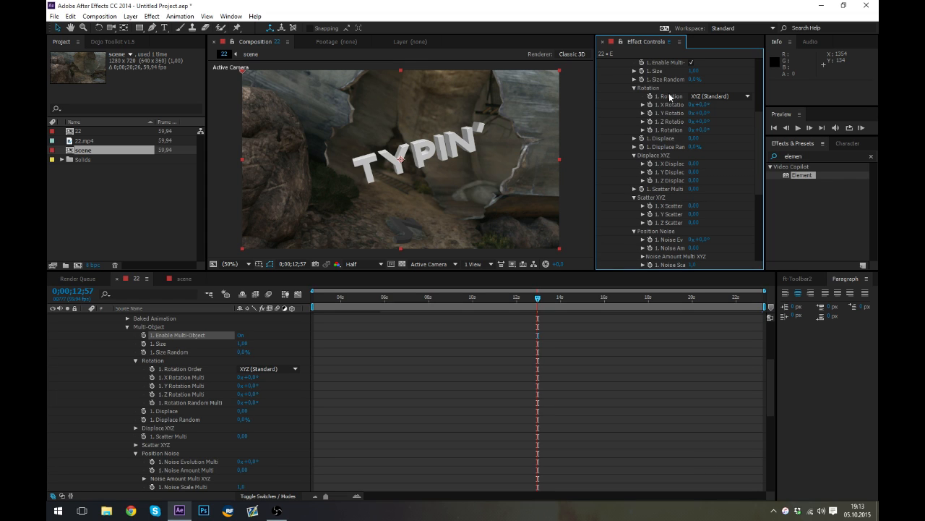
Add a keyframe for group 1's Rotation Random Multi at 0;00;12;57 and show only the E layer's keyframed properties in the timeline.
{"action": "left_click", "coordinate": [651, 130]}
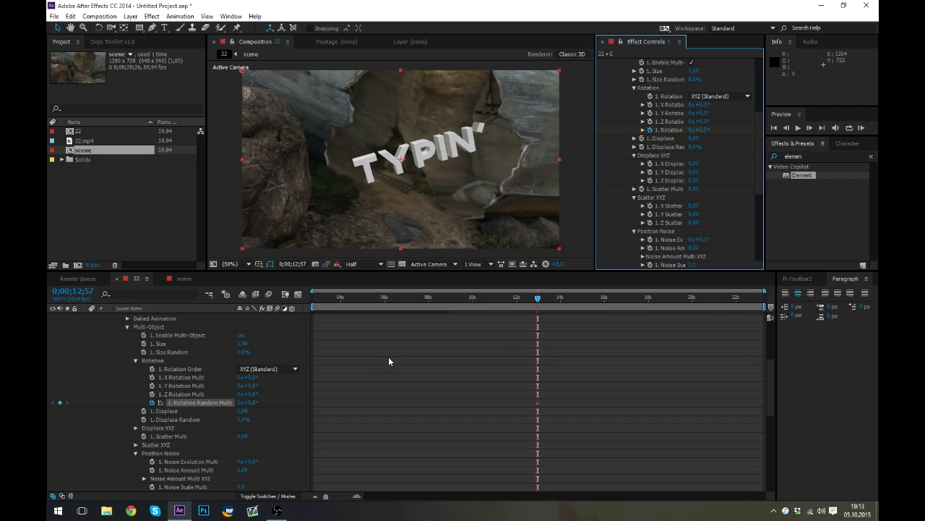
{"action": "scroll", "coordinate": [374, 363], "scroll_direction": "up", "scroll_amount": 5}
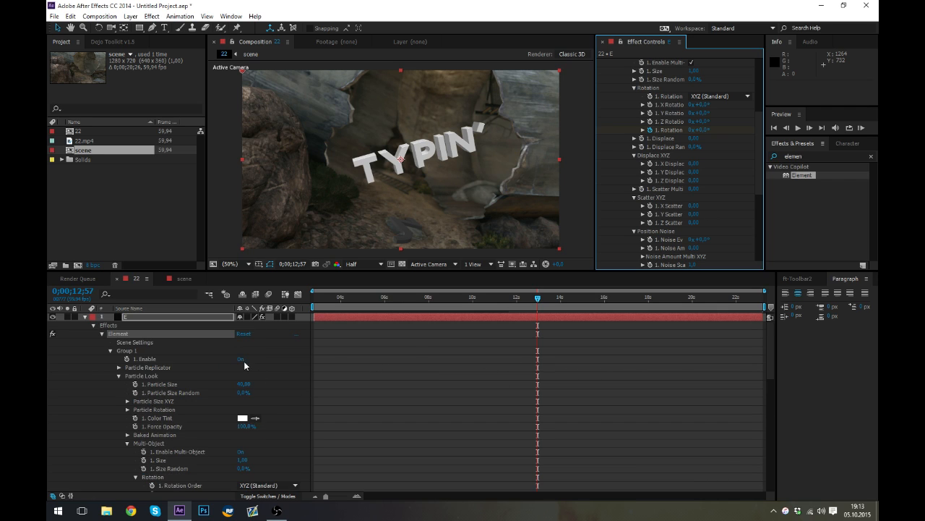
{"action": "scroll", "coordinate": [615, 100], "scroll_direction": "up", "scroll_amount": 1}
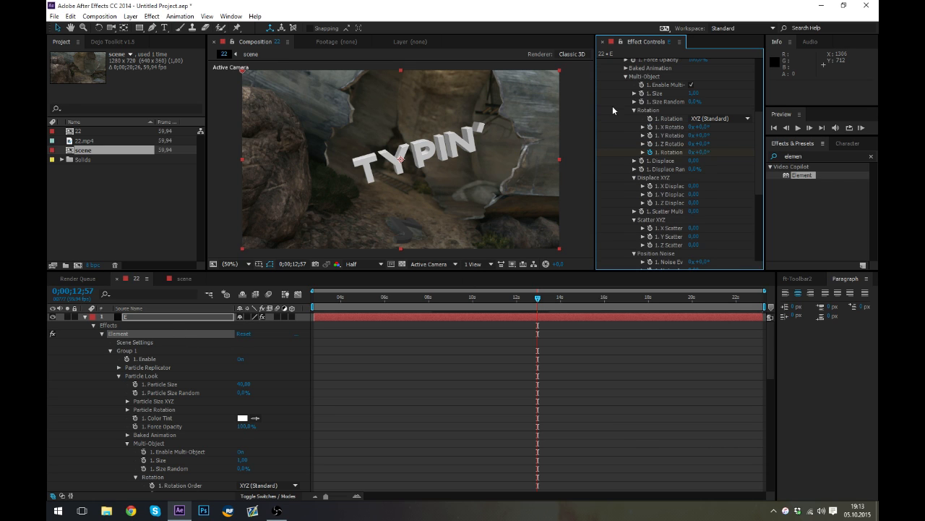
{"action": "left_click", "coordinate": [626, 76]}
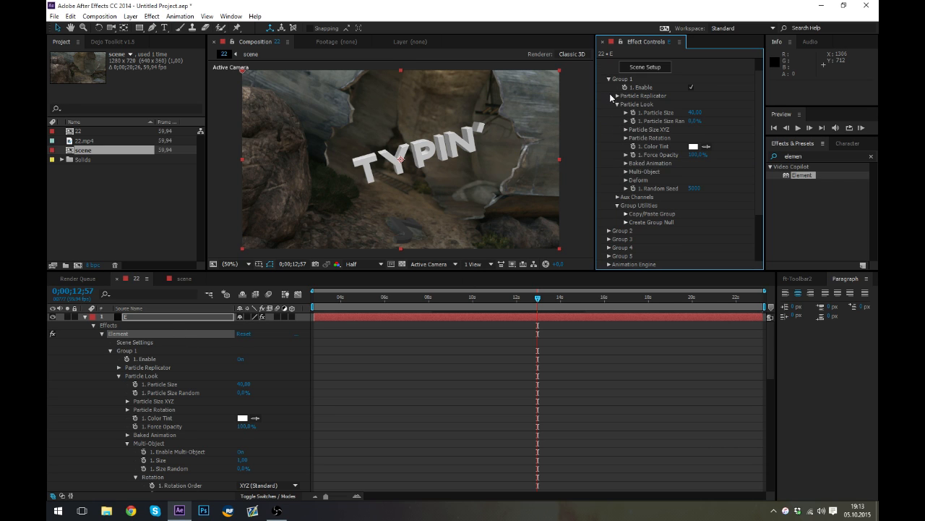
{"action": "left_click", "coordinate": [618, 104]}
{"action": "left_click", "coordinate": [609, 97]}
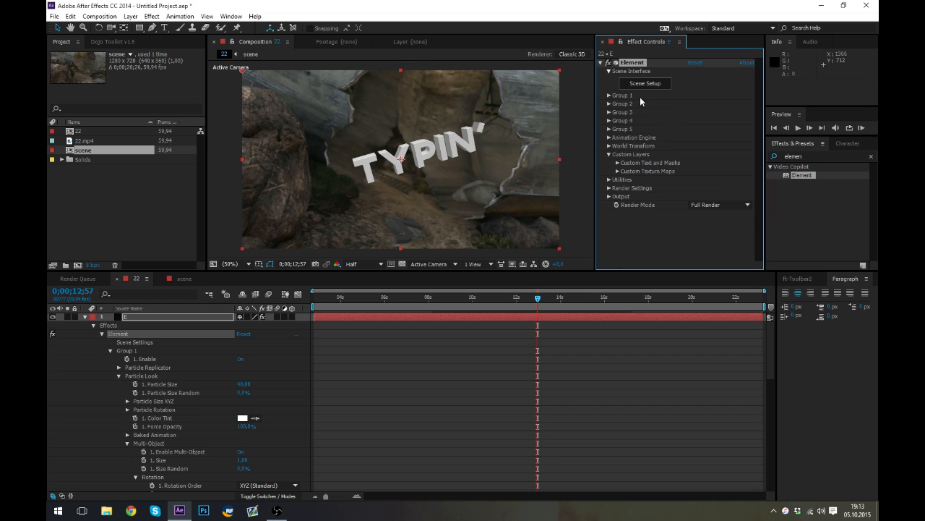
{"action": "left_click", "coordinate": [135, 319]}
{"action": "key", "text": "u"}
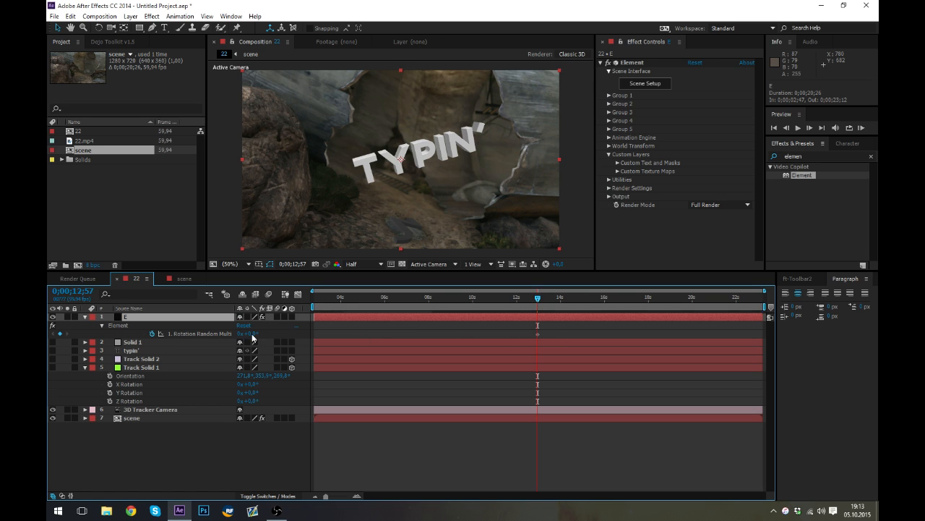
Try a different Rotation Random Multi value on the text's letters, and reset it to 0.
{"action": "left_click_drag", "start_coordinate": [249, 333], "coordinate": [269, 333]}
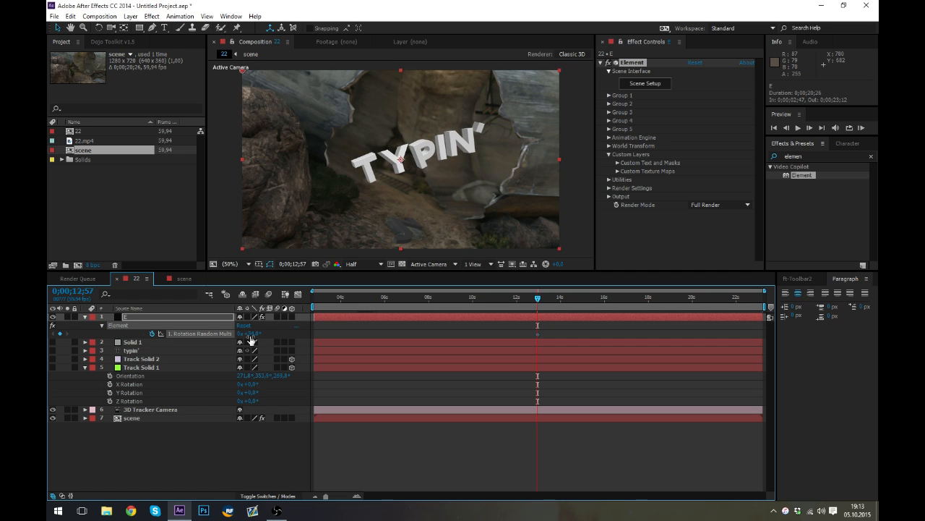
{"action": "left_click", "coordinate": [251, 333]}
{"action": "type", "text": "0"}
{"action": "key", "text": "Return"}
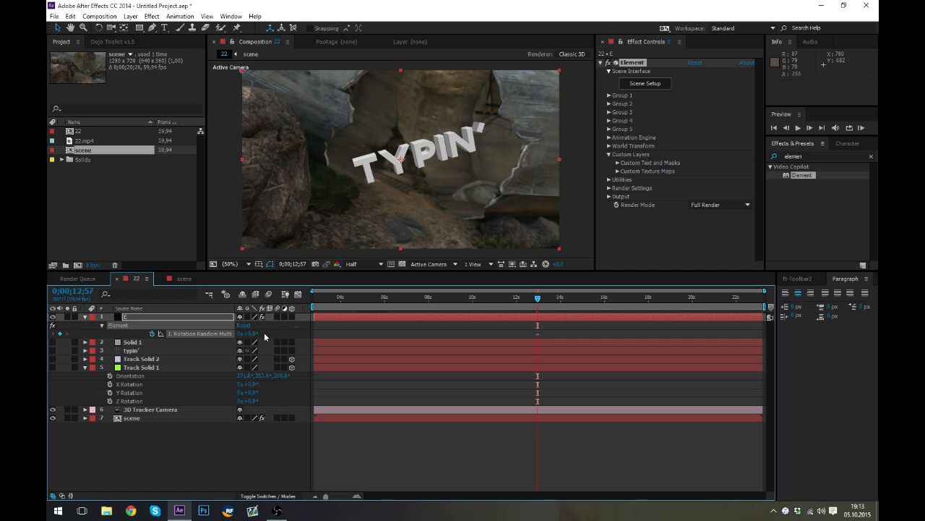
{"action": "left_click", "coordinate": [253, 456]}
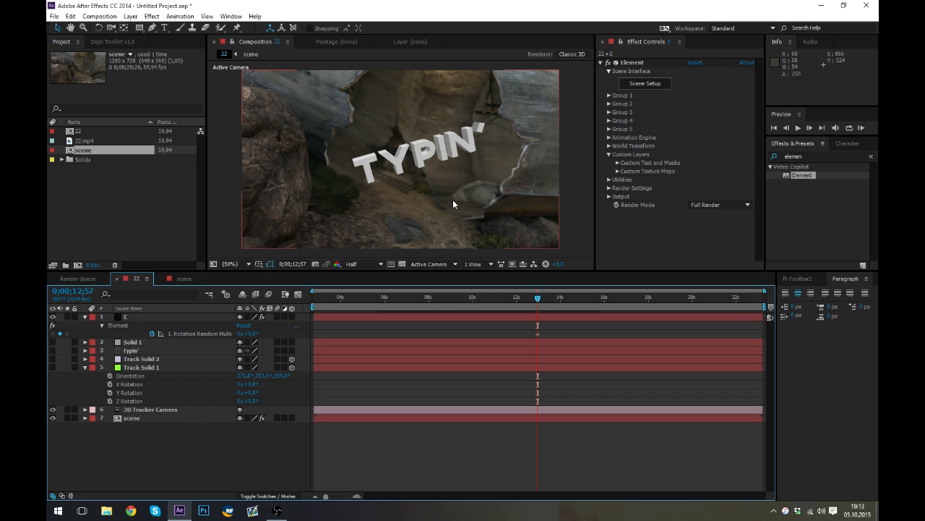
Review the text in the footage between about 0;00;10 and 0;00;12;57, ending at 0;00;12;57.
{"action": "left_click", "coordinate": [473, 297]}
{"action": "left_click", "coordinate": [481, 297]}
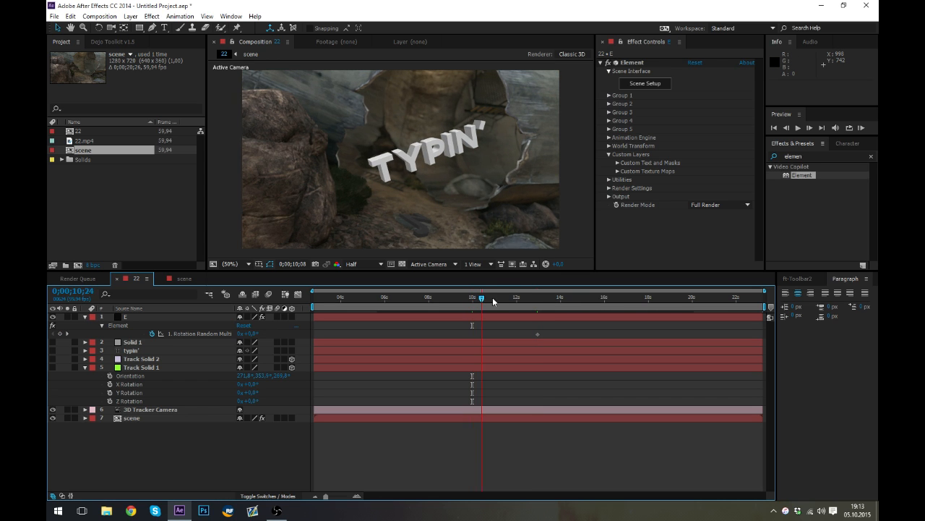
{"action": "left_click_drag", "start_coordinate": [494, 297], "coordinate": [538, 302]}
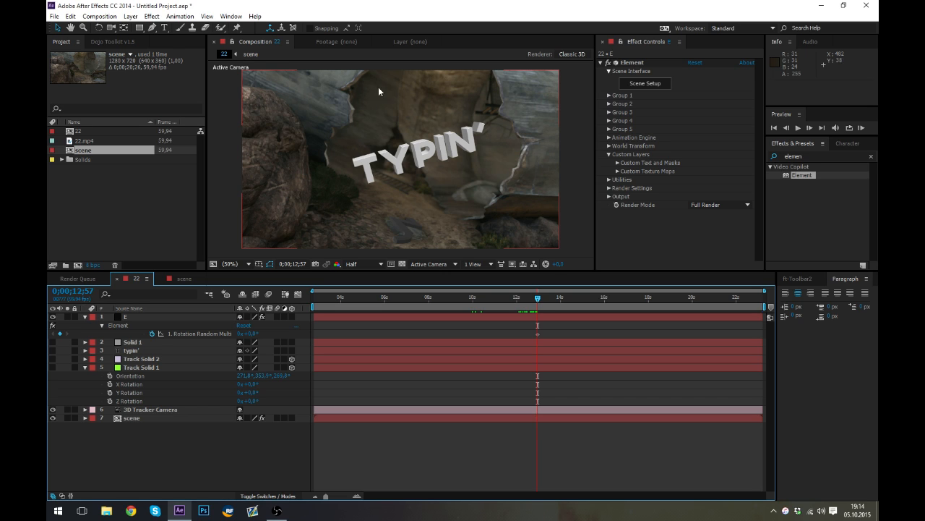
Collapse Element's Custom Layers settings and the Track Solid 1 properties, and deselect the scene item in the project.
{"action": "left_click", "coordinate": [609, 155]}
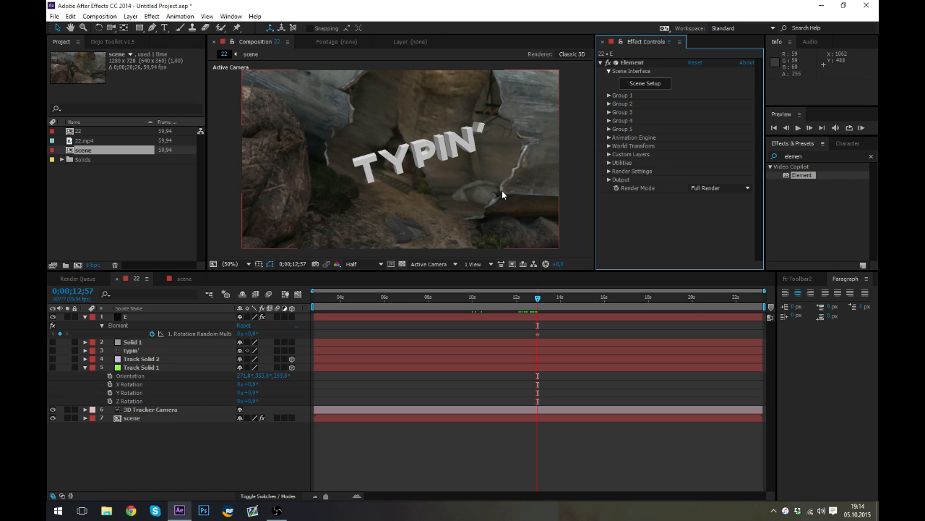
{"action": "left_click", "coordinate": [109, 162]}
{"action": "left_click", "coordinate": [110, 168]}
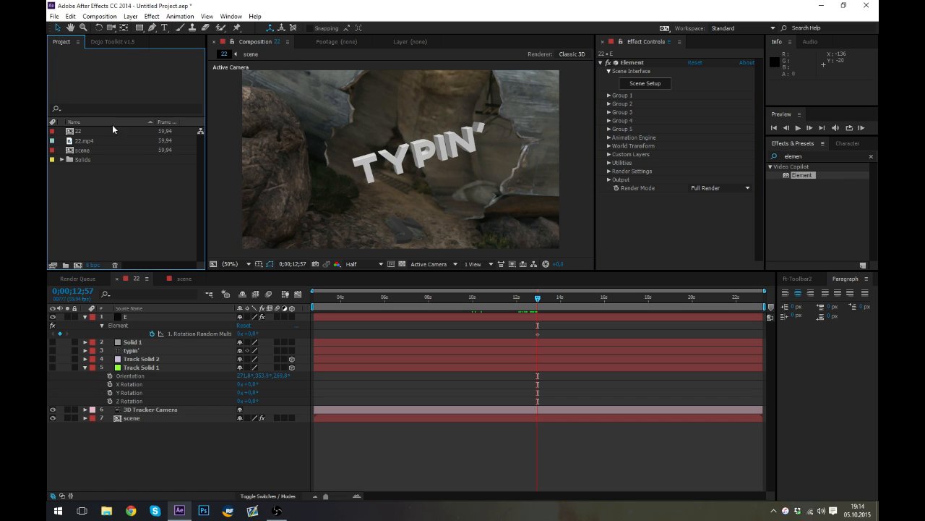
{"action": "left_click", "coordinate": [85, 367]}
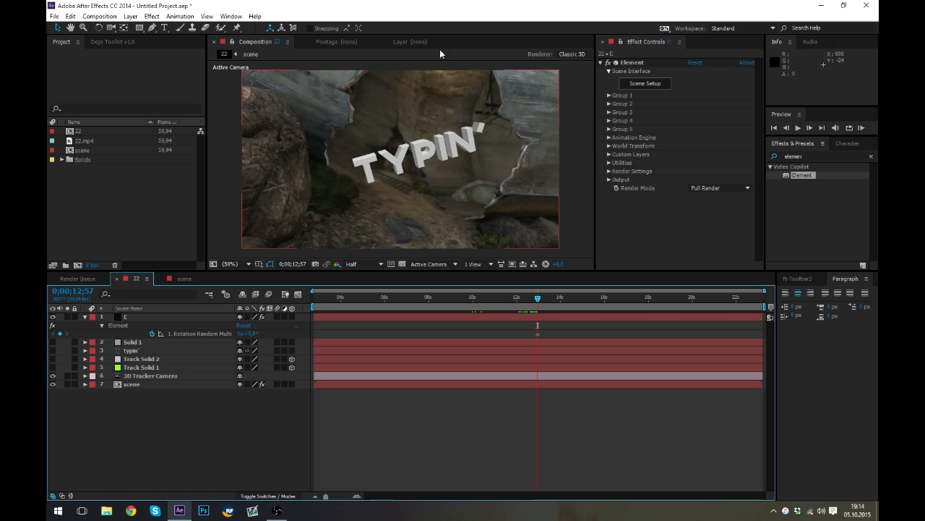
Expand the Physical Environment render settings and look at the layers available for Override Layer.
{"action": "left_click", "coordinate": [609, 171]}
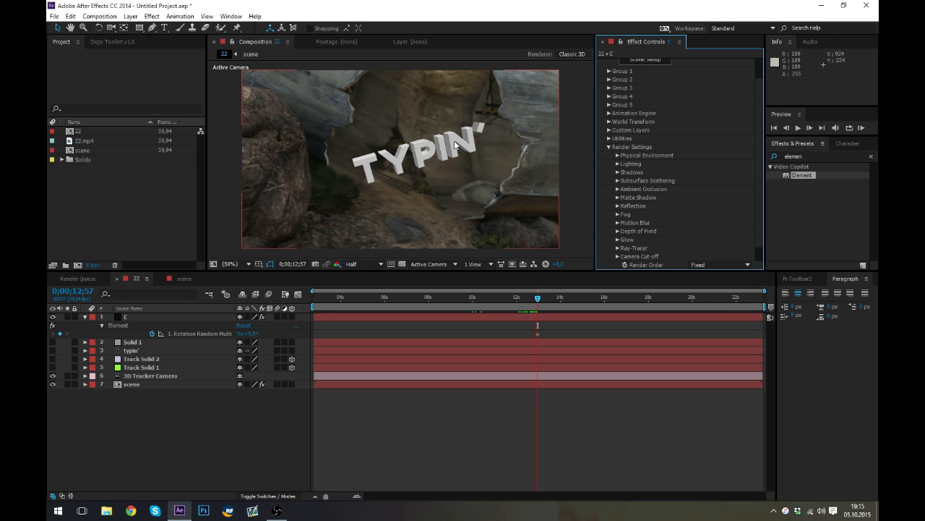
{"action": "left_click", "coordinate": [610, 147]}
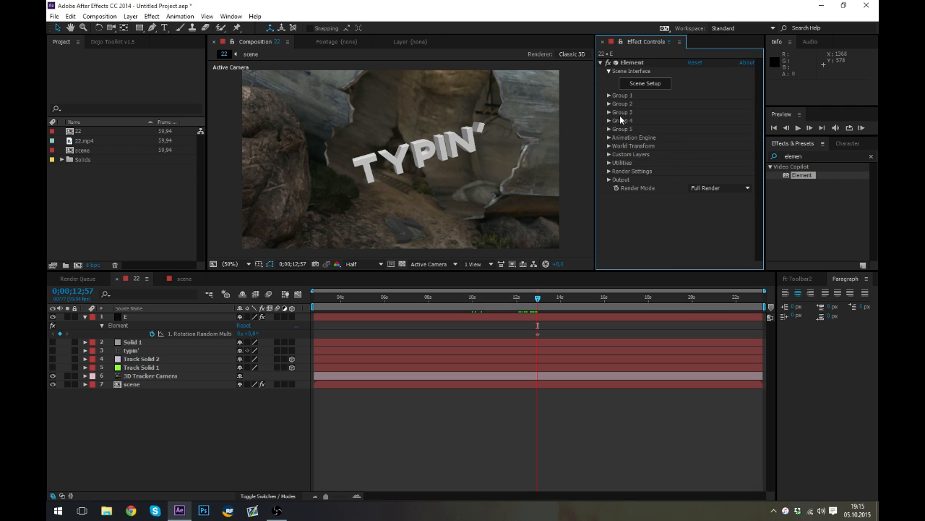
{"action": "left_click", "coordinate": [611, 172]}
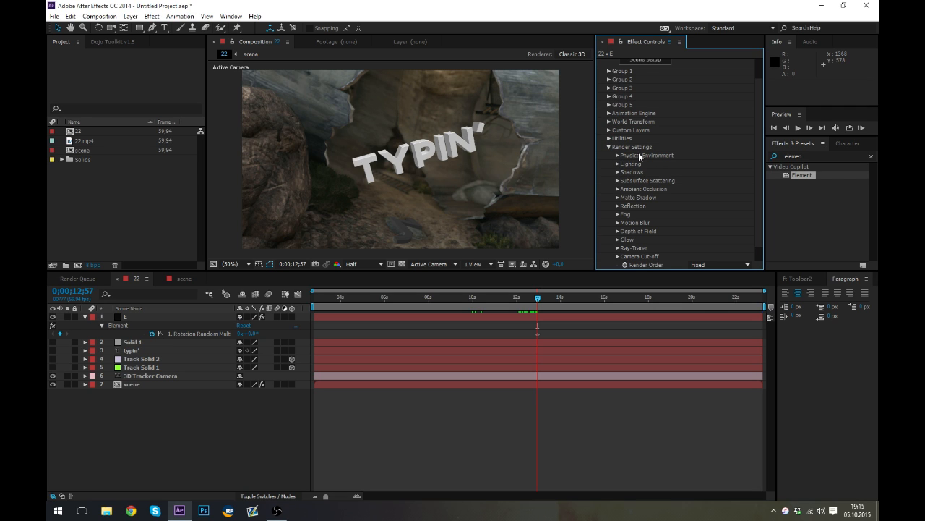
{"action": "left_click", "coordinate": [617, 155]}
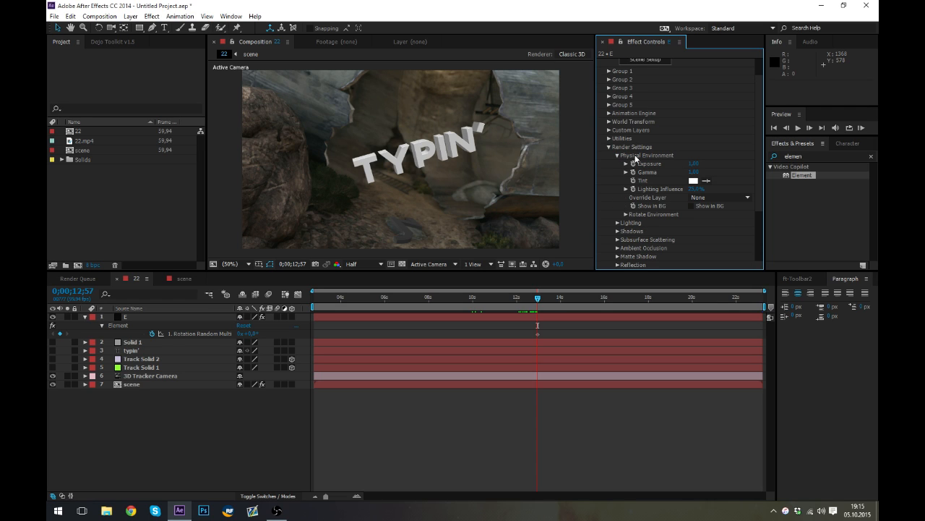
{"action": "left_click", "coordinate": [695, 198]}
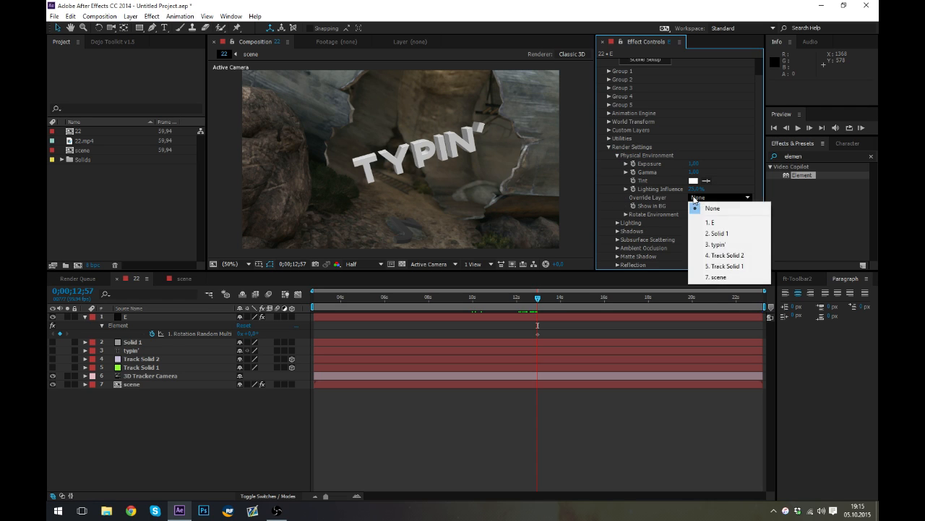
{"action": "left_click", "coordinate": [694, 198]}
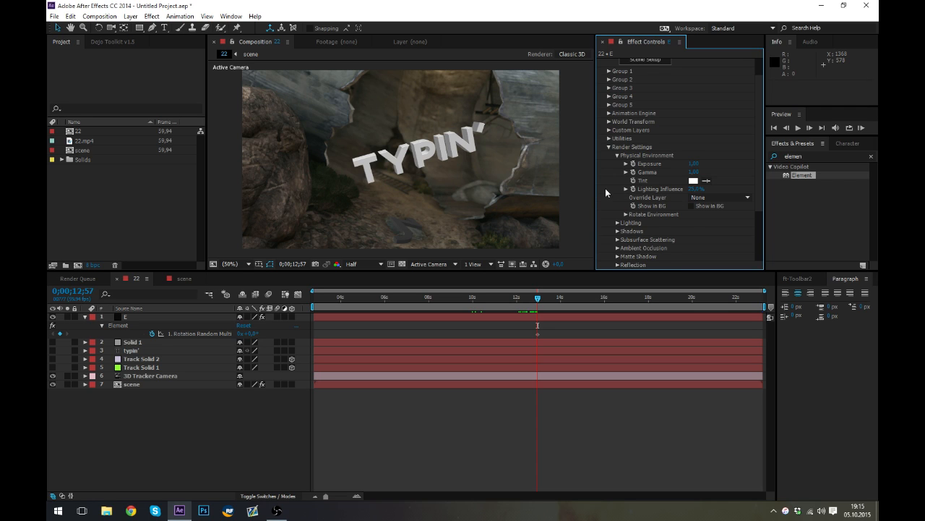
Inspect the environment map's texture file and custom layer options in Scene Setup, cancel the texture changes and return to the composition.
{"action": "scroll", "coordinate": [606, 188], "scroll_direction": "up", "scroll_amount": 1}
{"action": "left_click", "coordinate": [645, 82]}
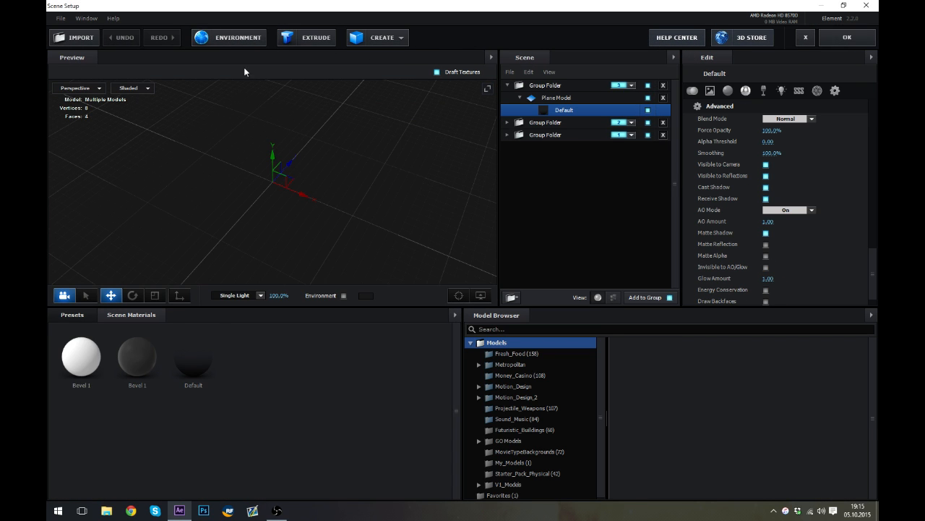
{"action": "left_click", "coordinate": [218, 39]}
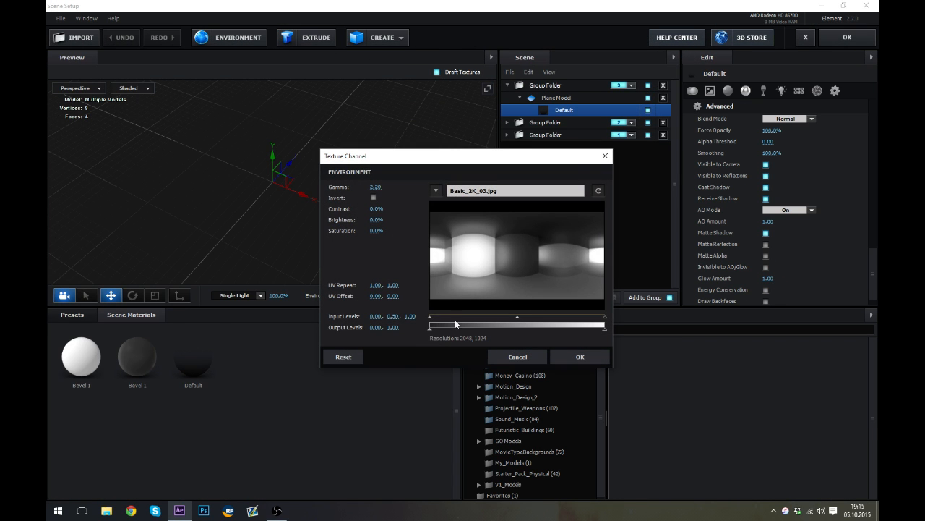
{"action": "left_click", "coordinate": [448, 191]}
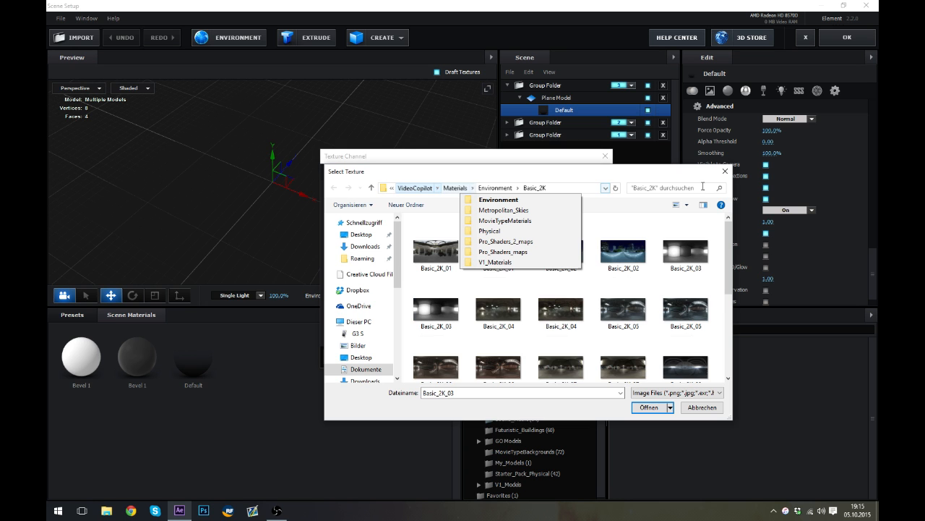
{"action": "left_click", "coordinate": [725, 171]}
{"action": "left_click", "coordinate": [440, 190]}
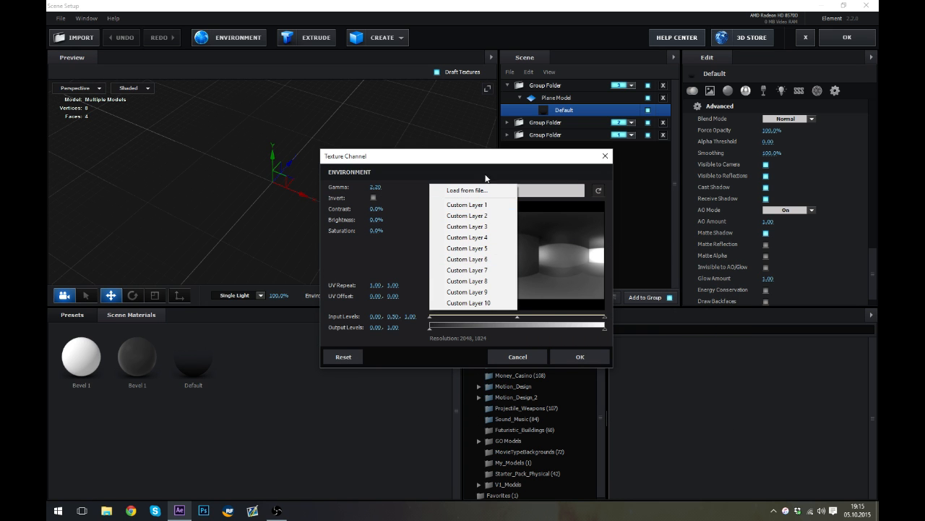
{"action": "left_click", "coordinate": [497, 185]}
{"action": "left_click", "coordinate": [542, 363]}
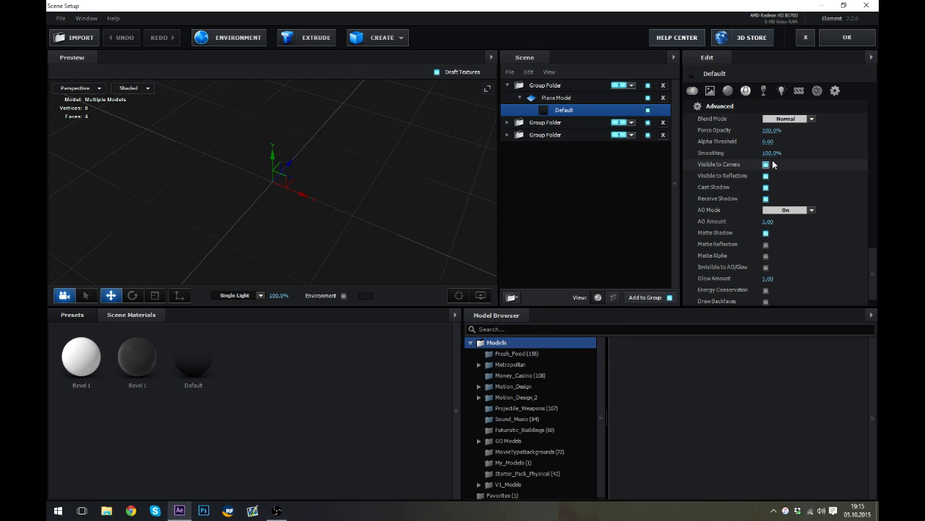
{"action": "left_click", "coordinate": [847, 40]}
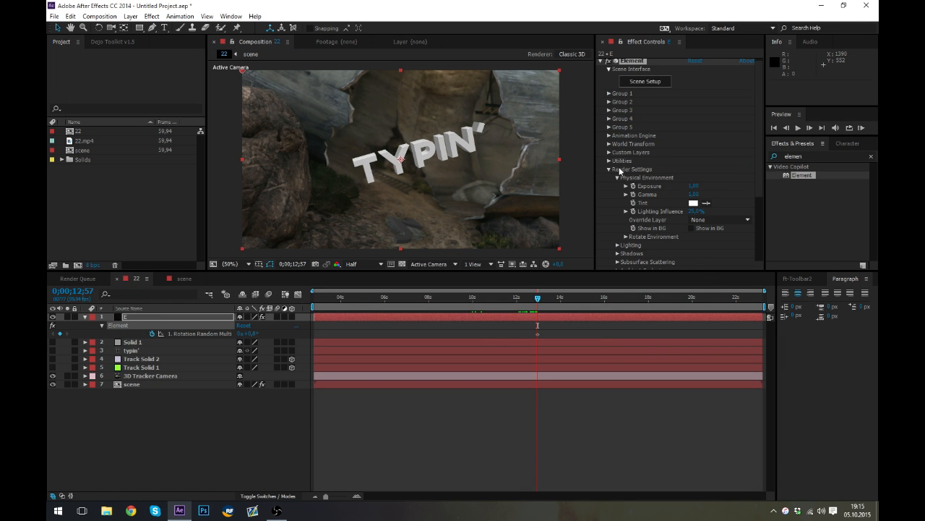
Set the Physical Environment's Override Layer to 7. scene and take a snapshot of the composition view.
{"action": "left_click", "coordinate": [624, 171]}
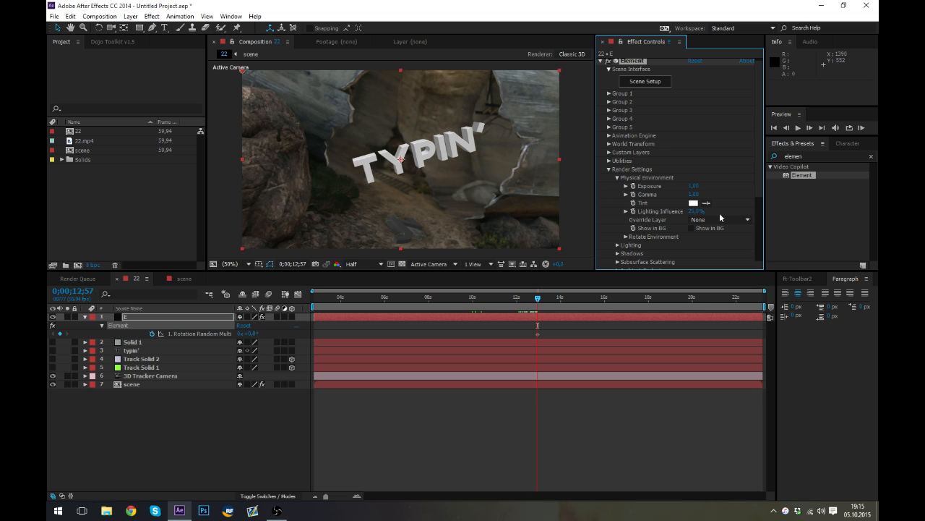
{"action": "left_click_drag", "start_coordinate": [761, 156], "coordinate": [770, 222]}
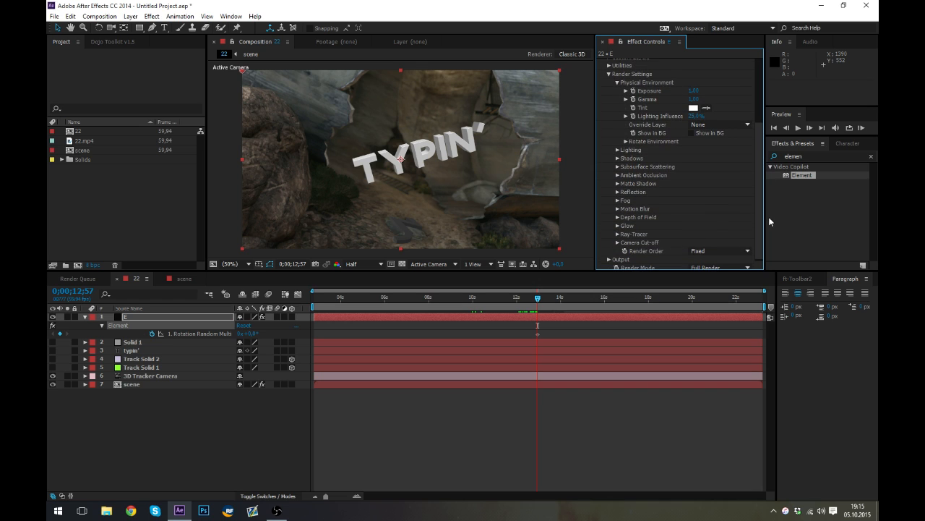
{"action": "left_click", "coordinate": [709, 128]}
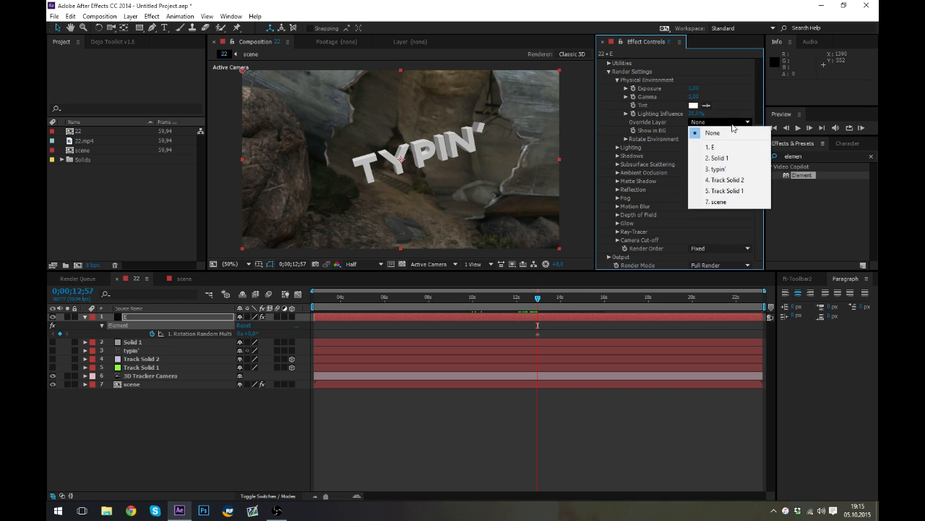
{"action": "left_click", "coordinate": [744, 201]}
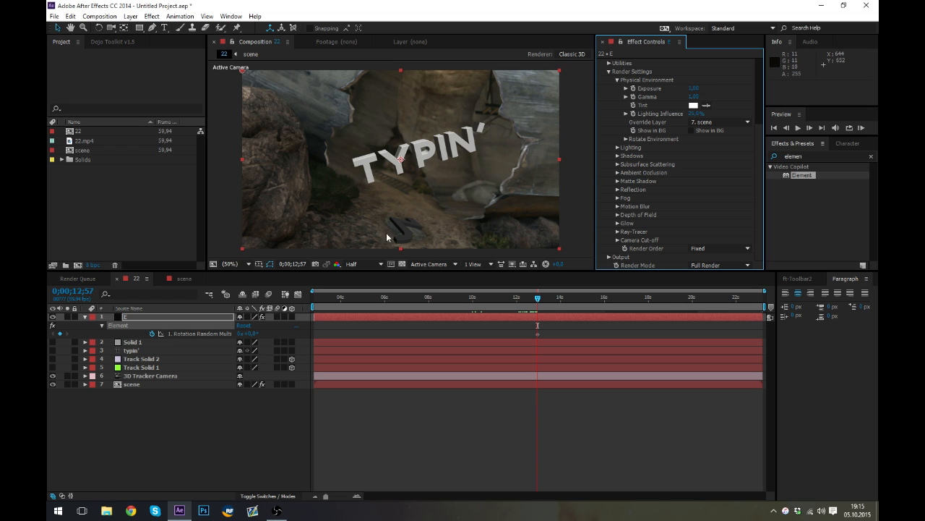
{"action": "left_click", "coordinate": [316, 264]}
Switch Override Layer to None, compare the view against the snapshot, and set Override Layer back to 7. scene.
{"action": "left_click", "coordinate": [716, 122]}
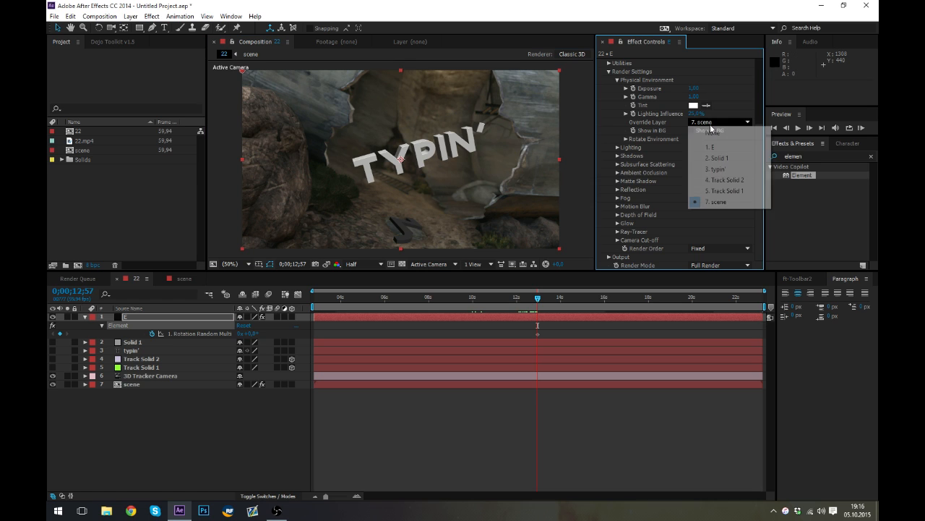
{"action": "left_click", "coordinate": [705, 131]}
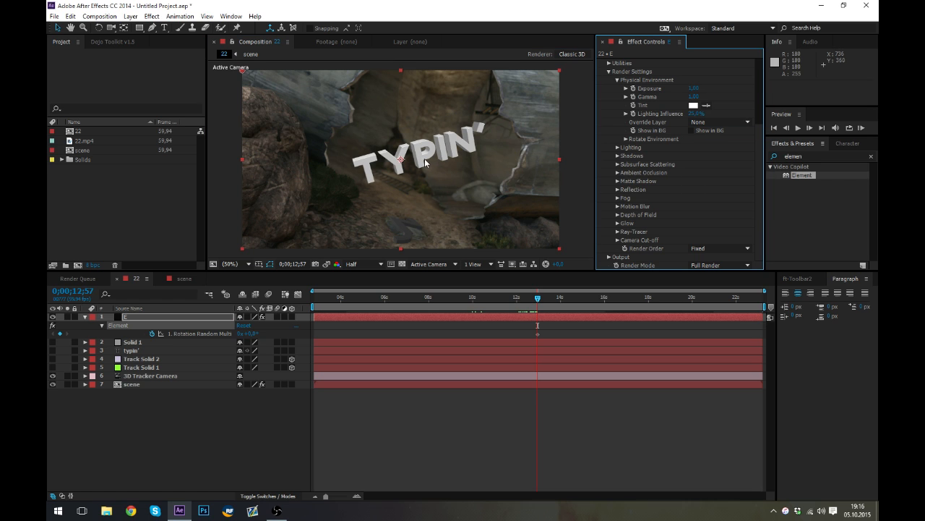
{"action": "scroll", "coordinate": [427, 153], "scroll_direction": "up", "scroll_amount": 2}
{"action": "scroll", "coordinate": [429, 152], "scroll_direction": "down", "scroll_amount": 2}
{"action": "left_click", "coordinate": [327, 265]}
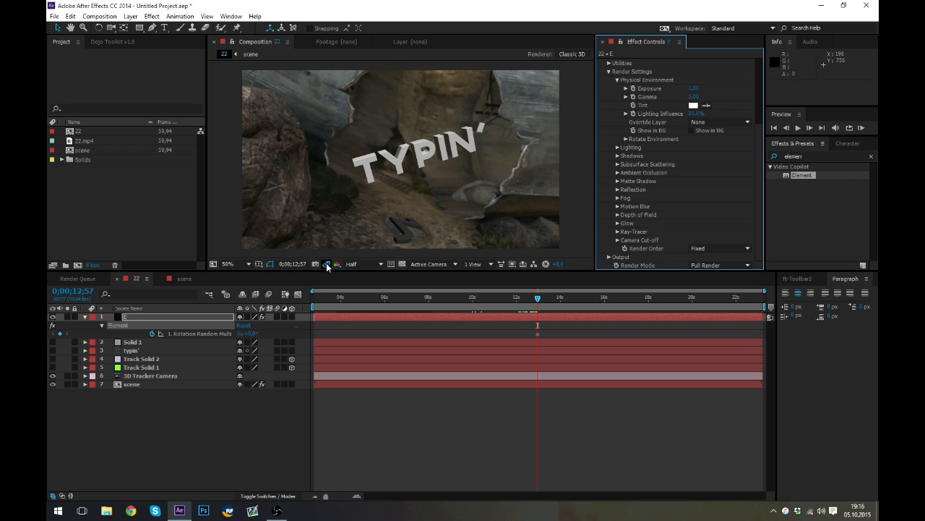
{"action": "left_click", "coordinate": [327, 265]}
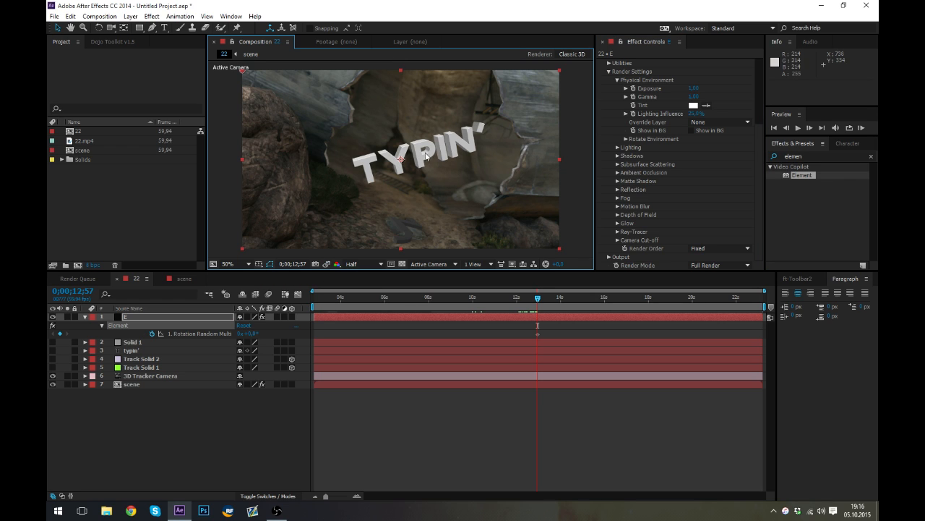
{"action": "left_click", "coordinate": [706, 123]}
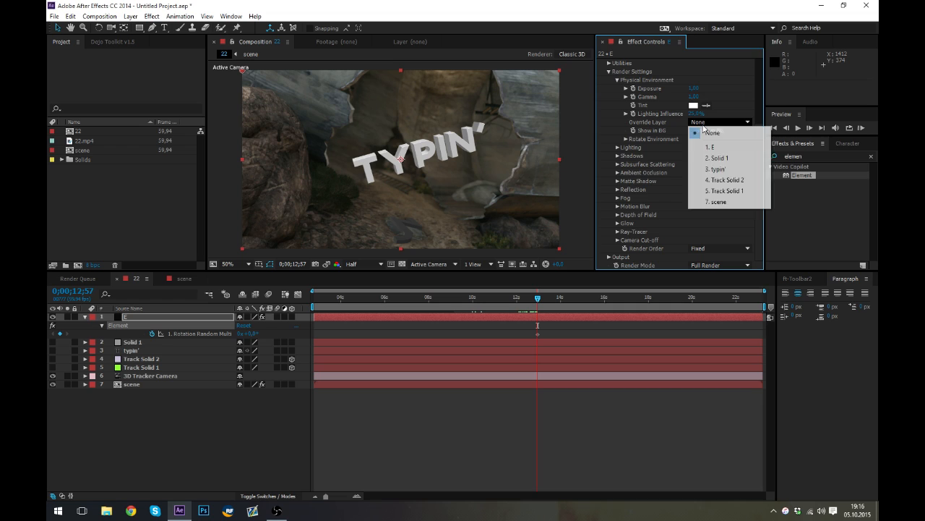
{"action": "left_click", "coordinate": [727, 203]}
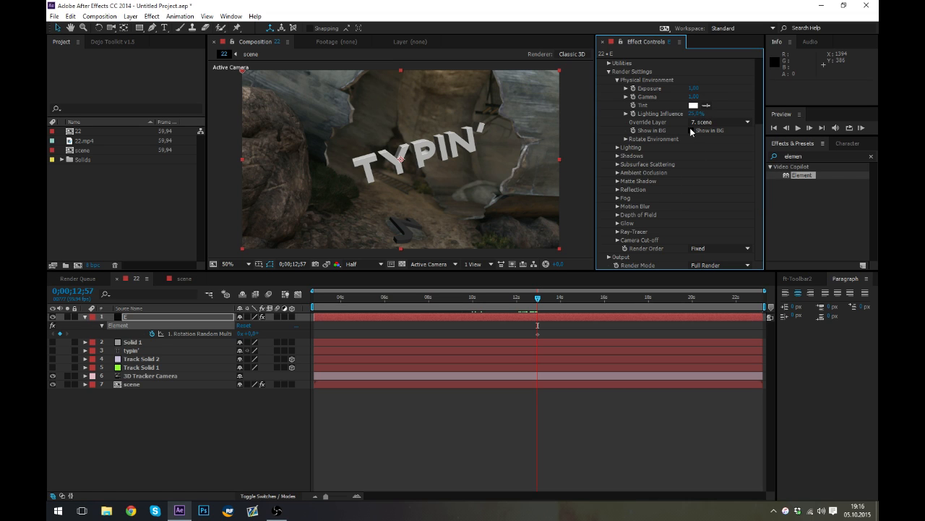
Show the environment in the background while rotating it to 34° on X, 46° on Y and around Z, and hide it again.
{"action": "left_click", "coordinate": [691, 130]}
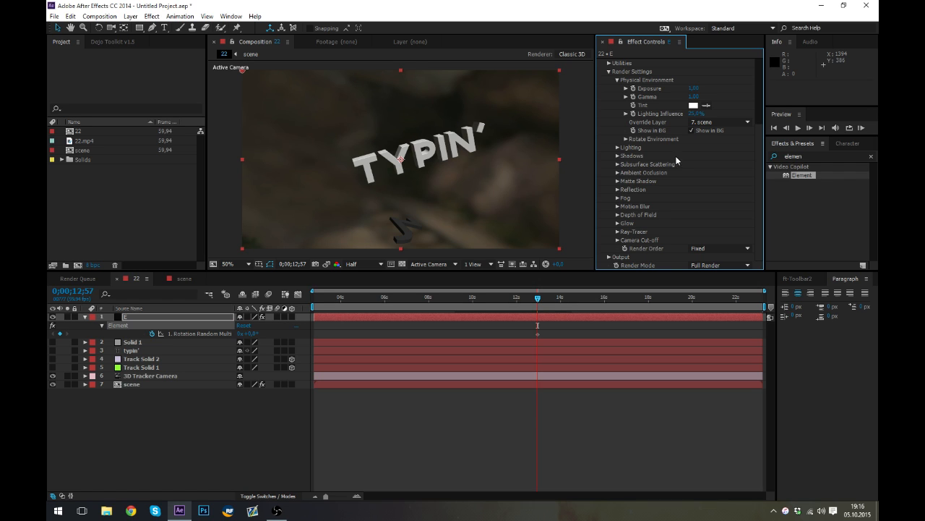
{"action": "left_click", "coordinate": [626, 139]}
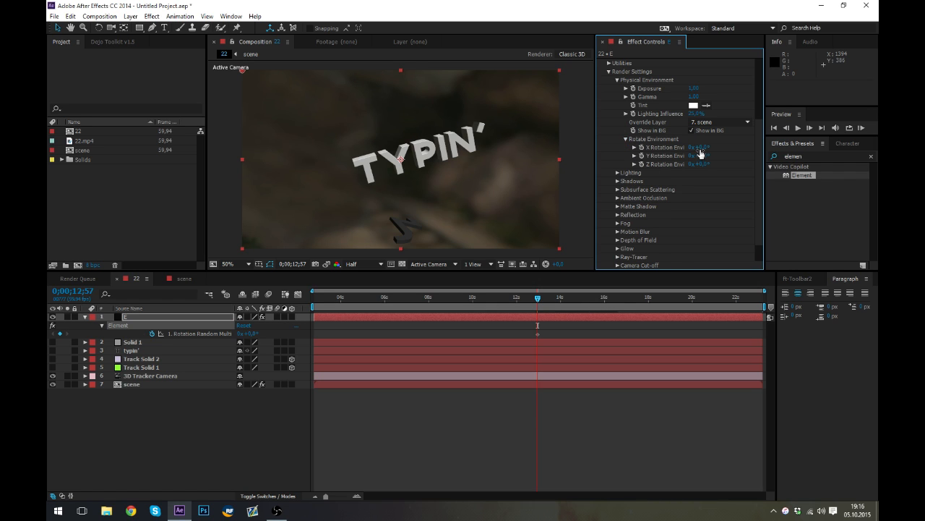
{"action": "mouse_move", "coordinate": [713, 149]}
{"action": "left_mouse_down"}
{"action": "mouse_move", "coordinate": [736, 158]}
{"action": "mouse_move", "coordinate": [722, 156]}
{"action": "mouse_move", "coordinate": [719, 166]}
{"action": "mouse_move", "coordinate": [734, 168]}
{"action": "mouse_move", "coordinate": [715, 164]}
{"action": "left_mouse_up"}
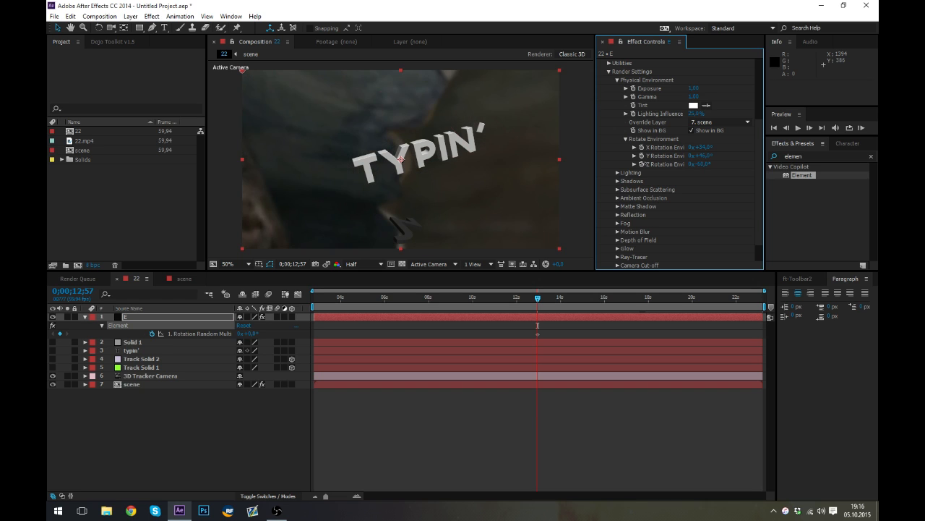
{"action": "left_click_drag", "start_coordinate": [642, 164], "coordinate": [651, 164]}
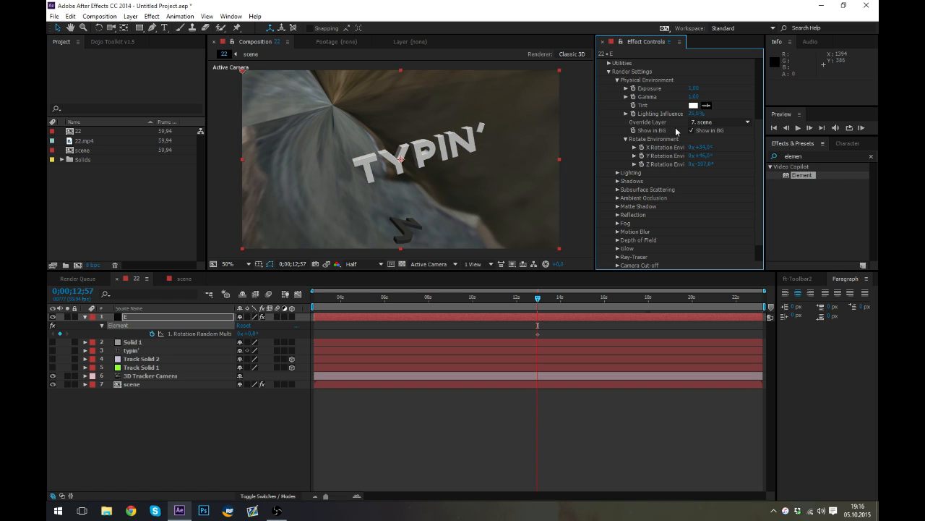
{"action": "left_click", "coordinate": [626, 139]}
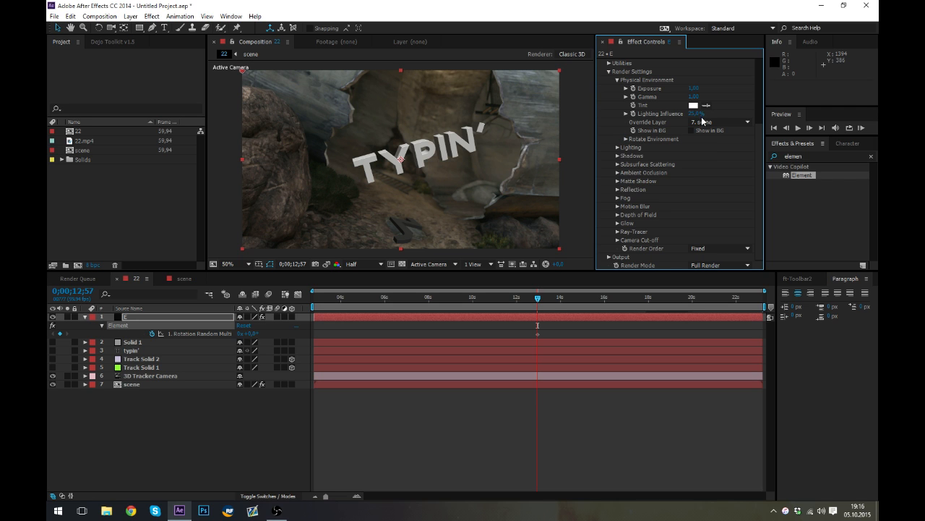
Try the Warm, Sun and Sun Set presets for Add Lighting in Element's Lighting settings.
{"action": "mouse_move", "coordinate": [694, 89]}
{"action": "left_mouse_down"}
{"action": "mouse_move", "coordinate": [719, 94]}
{"action": "mouse_move", "coordinate": [705, 96]}
{"action": "left_mouse_up"}
{"action": "left_click", "coordinate": [617, 79]}
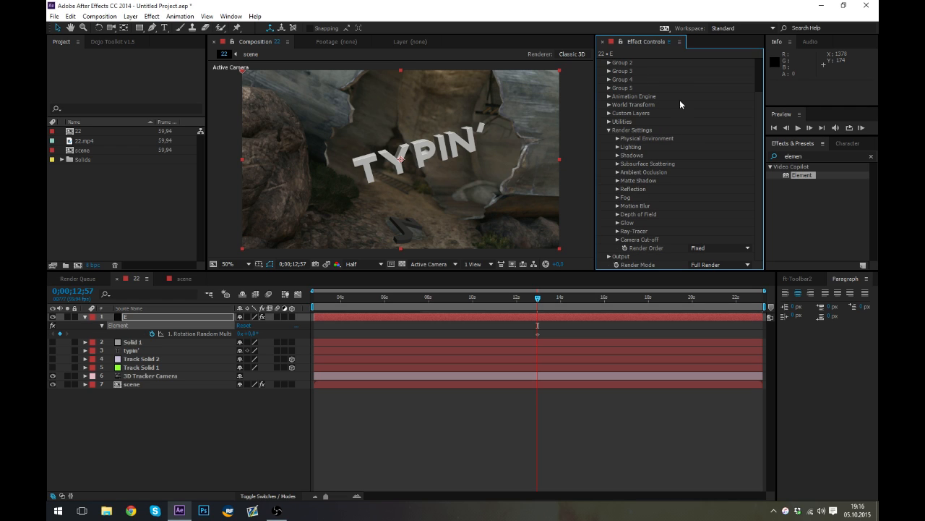
{"action": "left_click", "coordinate": [617, 147]}
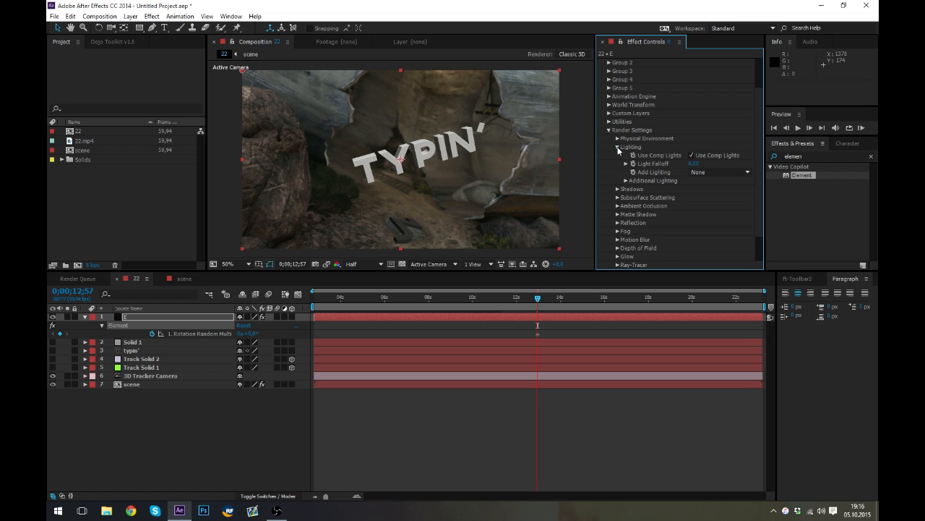
{"action": "left_click", "coordinate": [712, 172]}
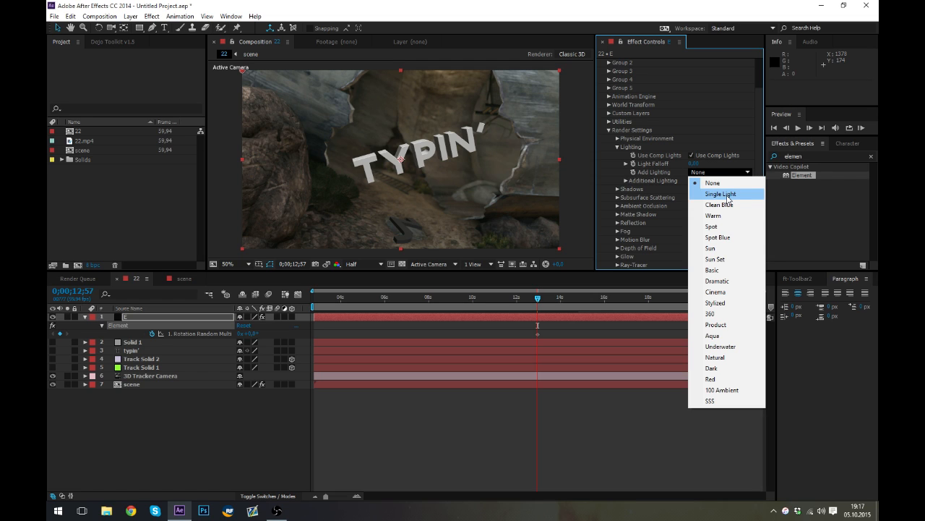
{"action": "left_click", "coordinate": [714, 216]}
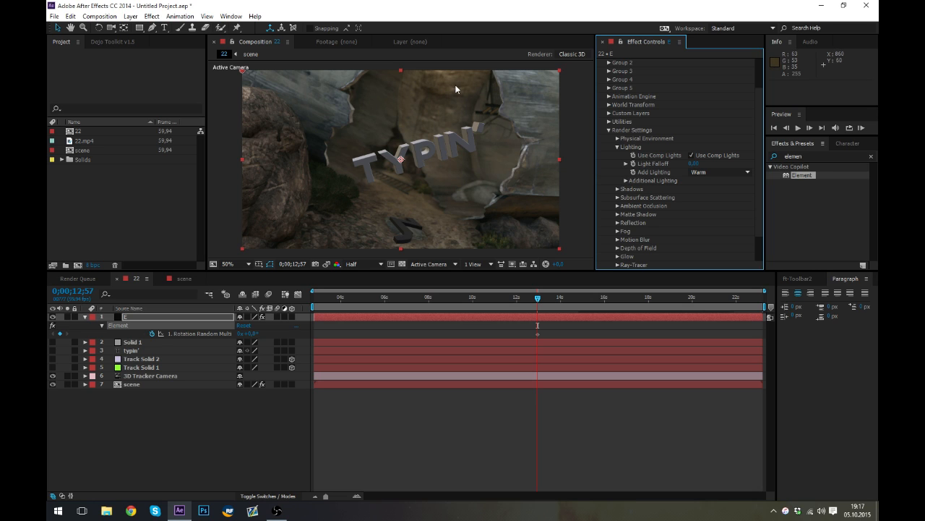
{"action": "left_click", "coordinate": [700, 174]}
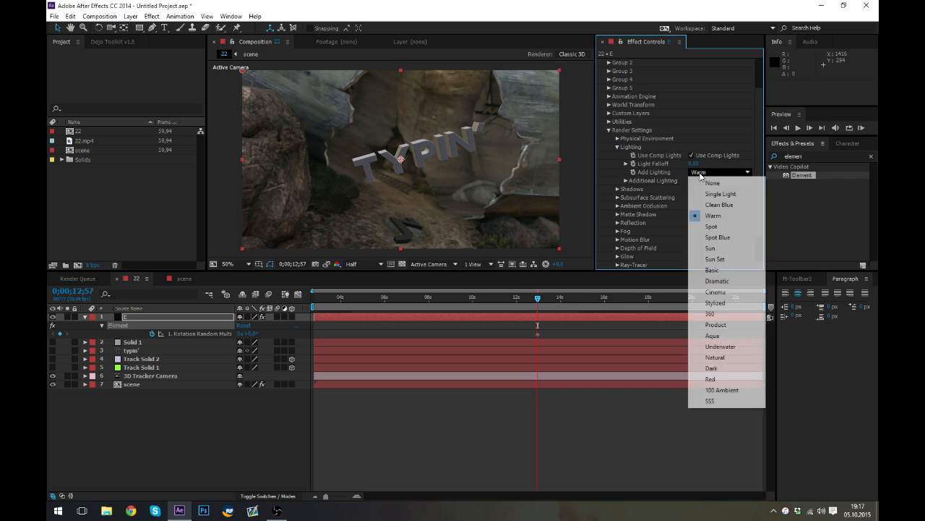
{"action": "left_click", "coordinate": [717, 247]}
{"action": "left_click", "coordinate": [699, 172]}
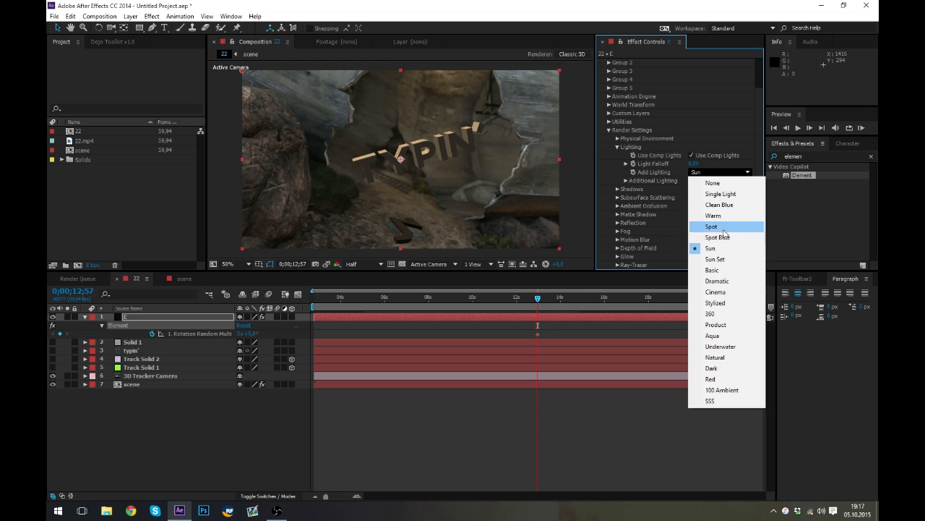
{"action": "left_click", "coordinate": [716, 258]}
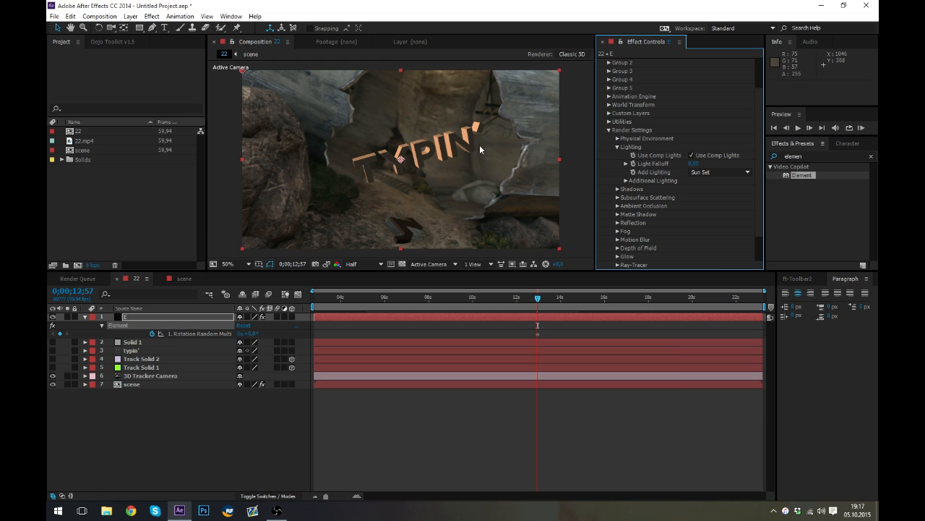
Try the Basic, Product and Natural presets for Add Lighting on the 3D text and logo.
{"action": "left_click", "coordinate": [705, 174]}
{"action": "left_click", "coordinate": [741, 269]}
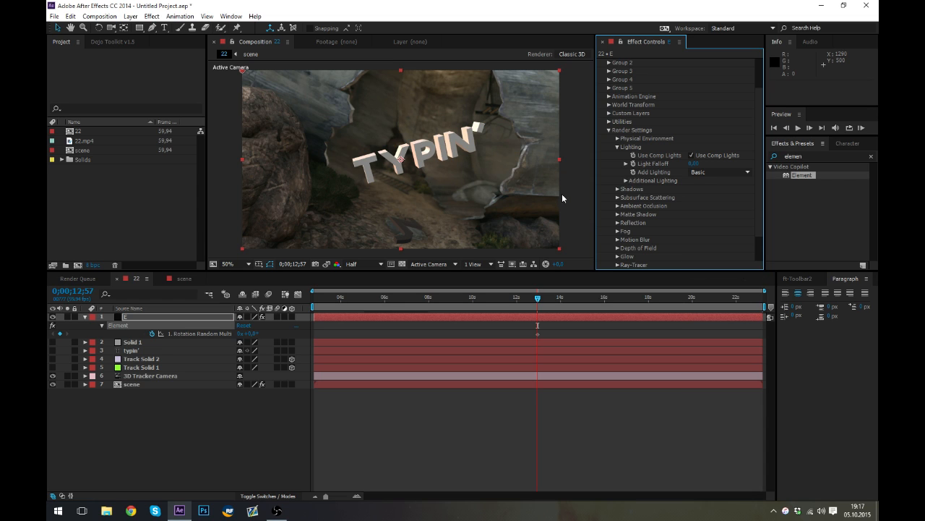
{"action": "left_click", "coordinate": [711, 173]}
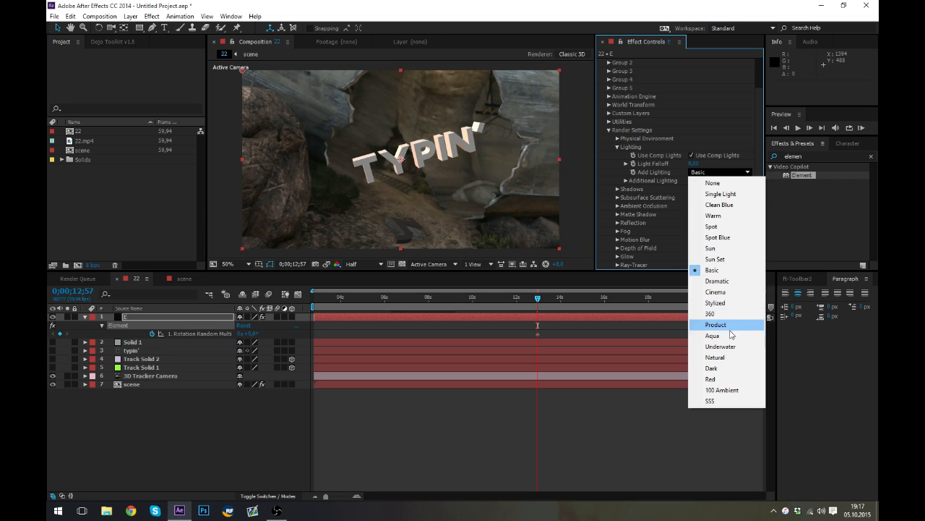
{"action": "left_click", "coordinate": [729, 325]}
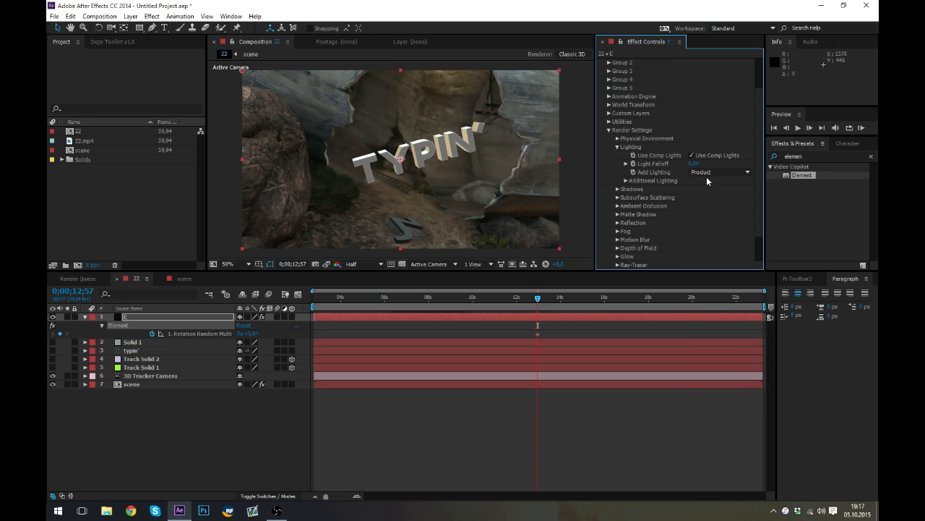
{"action": "left_click", "coordinate": [706, 177]}
{"action": "left_click", "coordinate": [735, 356]}
Set Element's Add Lighting preset to Basic.
{"action": "left_click", "coordinate": [718, 172]}
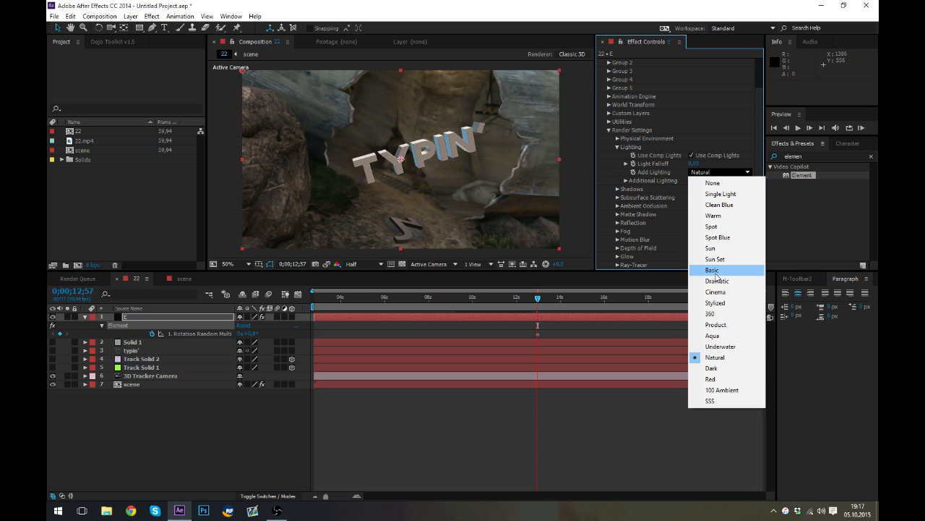
{"action": "left_click", "coordinate": [716, 273]}
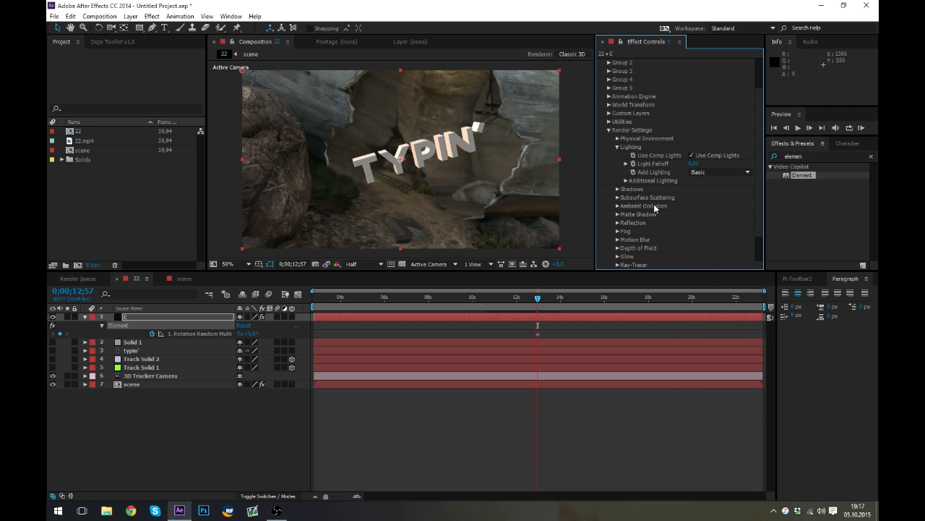
{"action": "left_click", "coordinate": [728, 172]}
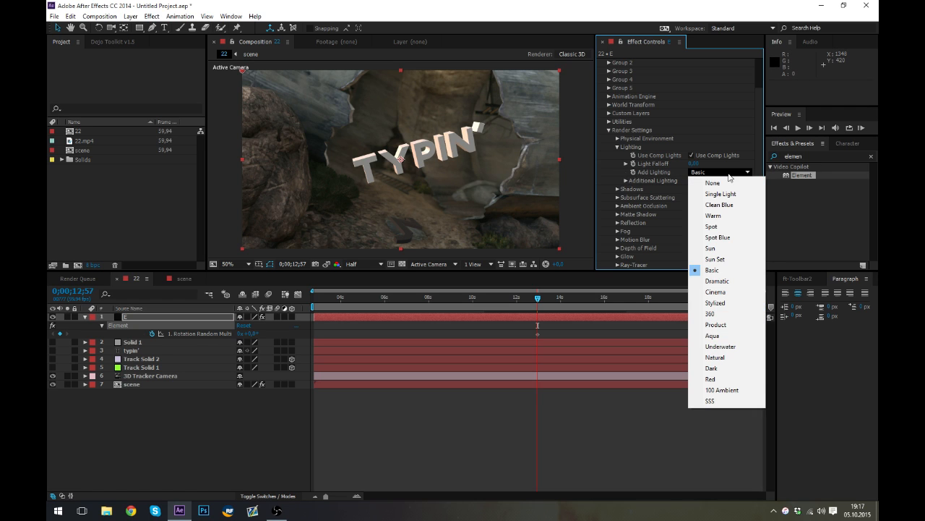
{"action": "left_click", "coordinate": [642, 178]}
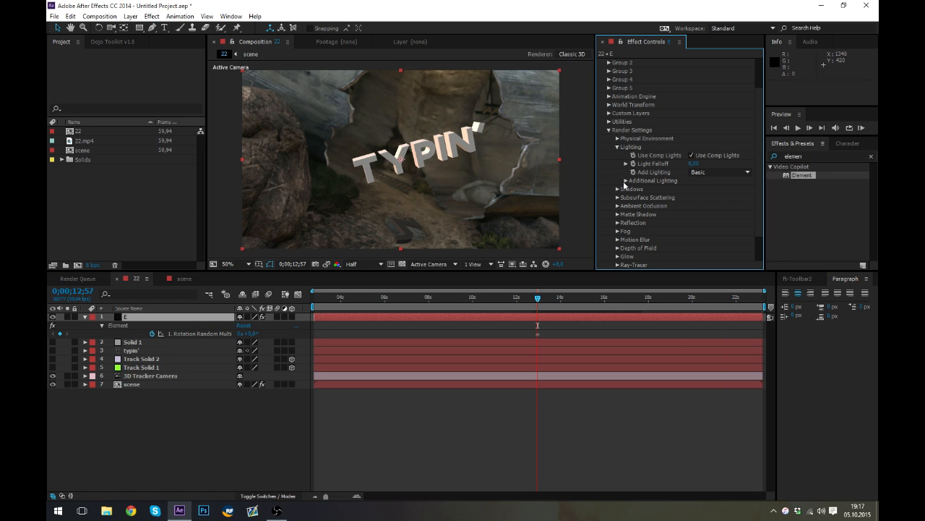
Rotate the additional lighting to 37° on X and 23° on Y, and adjust its Z rotation.
{"action": "left_click", "coordinate": [626, 181]}
{"action": "left_click", "coordinate": [634, 197]}
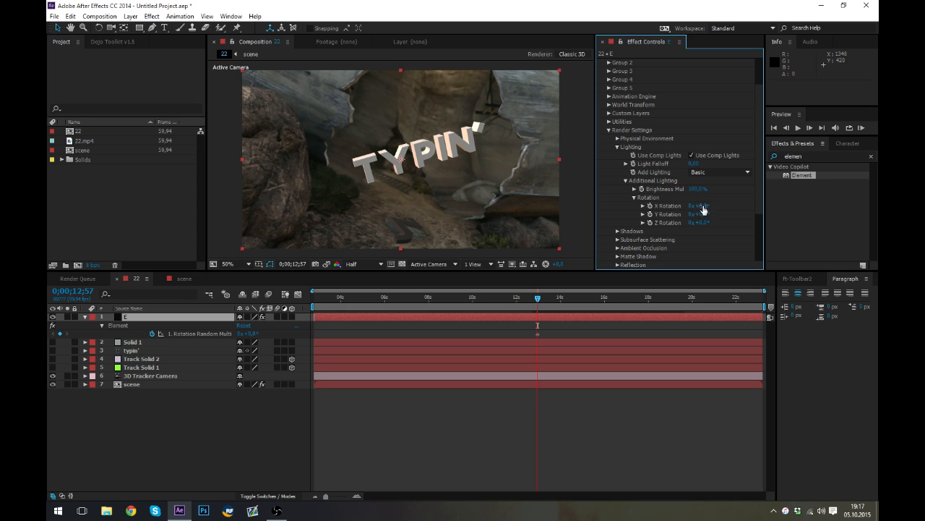
{"action": "left_click_drag", "start_coordinate": [703, 209], "coordinate": [722, 209]}
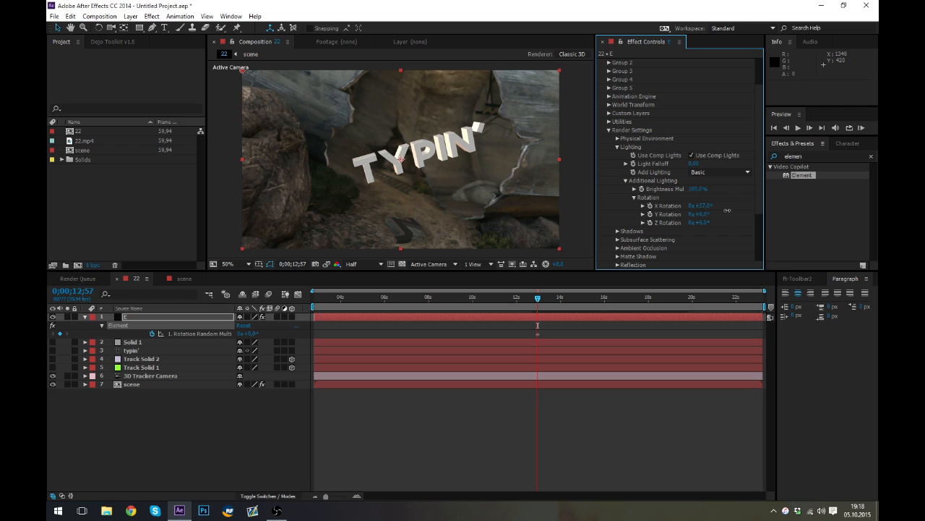
{"action": "left_click_drag", "start_coordinate": [710, 215], "coordinate": [714, 216]}
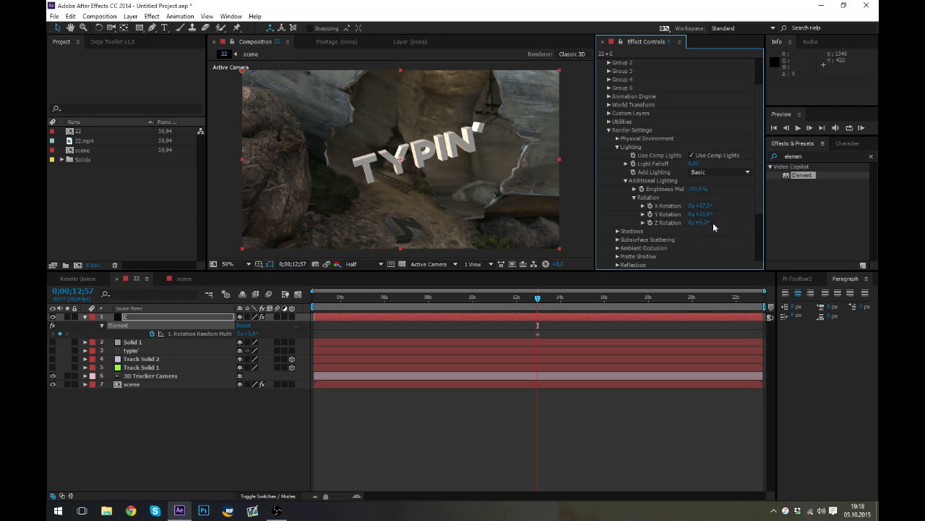
{"action": "left_click_drag", "start_coordinate": [716, 222], "coordinate": [703, 221]}
{"action": "left_click", "coordinate": [618, 146]}
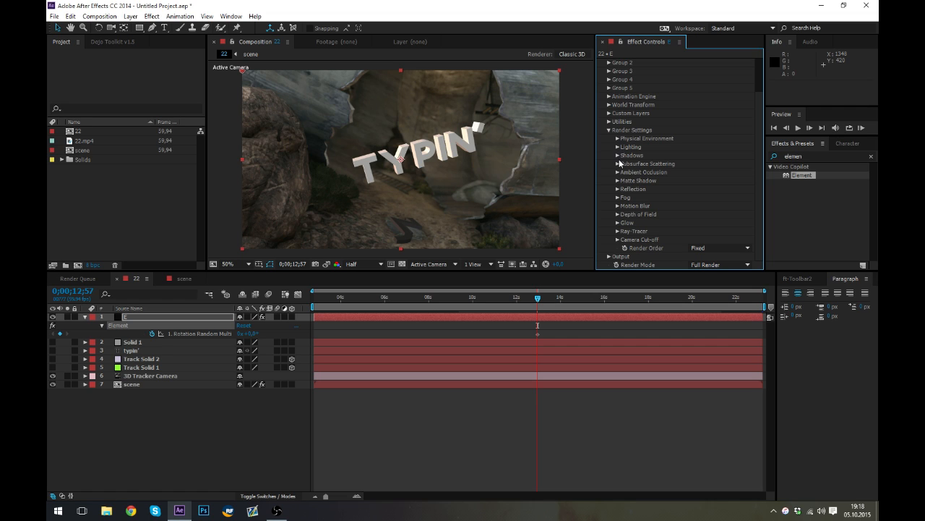
Enable Element's Ambient Occlusion and set the SSAO quality preset to Medium.
{"action": "left_click", "coordinate": [618, 174]}
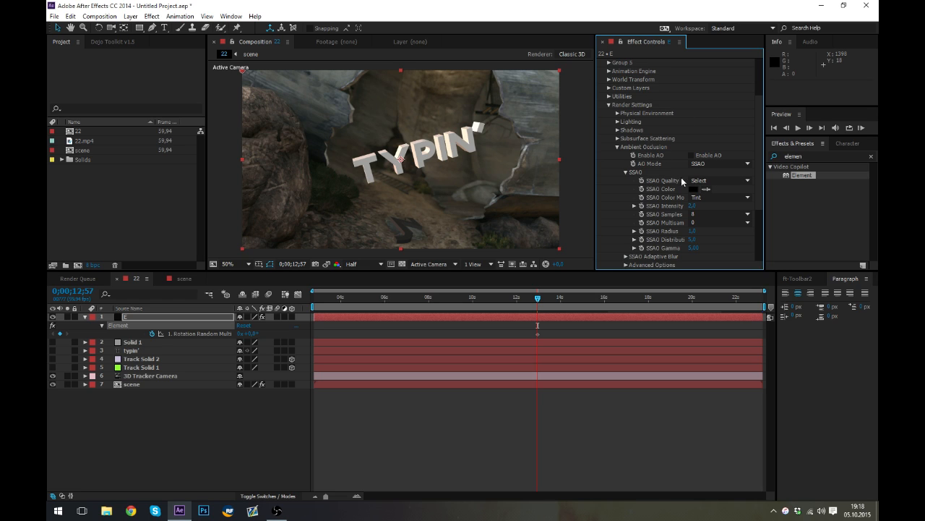
{"action": "left_click", "coordinate": [713, 182]}
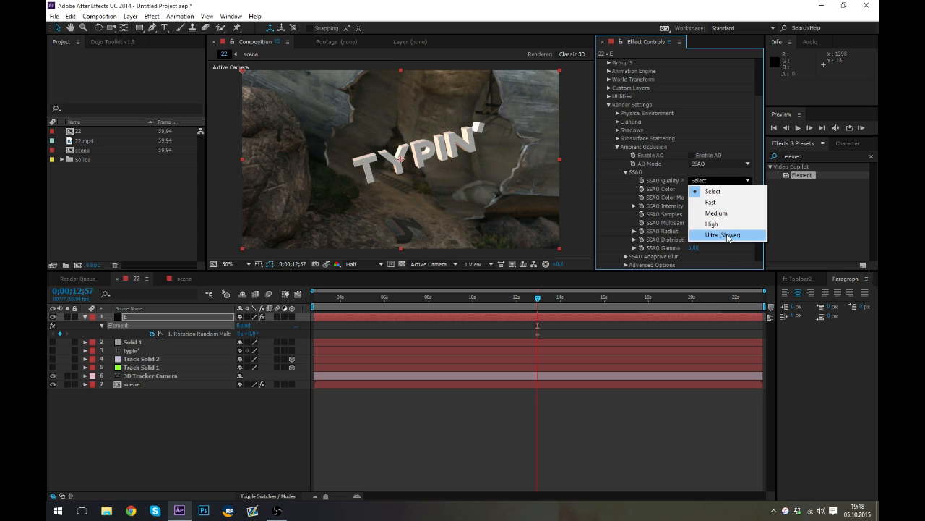
{"action": "left_click", "coordinate": [717, 213]}
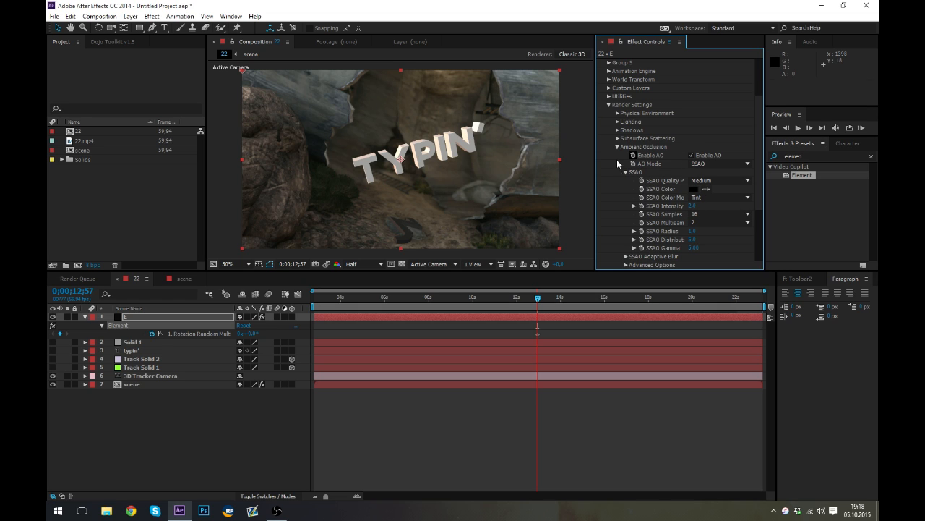
Set the SSAO Intensity to 20 and check the shading on the text at 50% and 100% magnification.
{"action": "key", "text": "."}
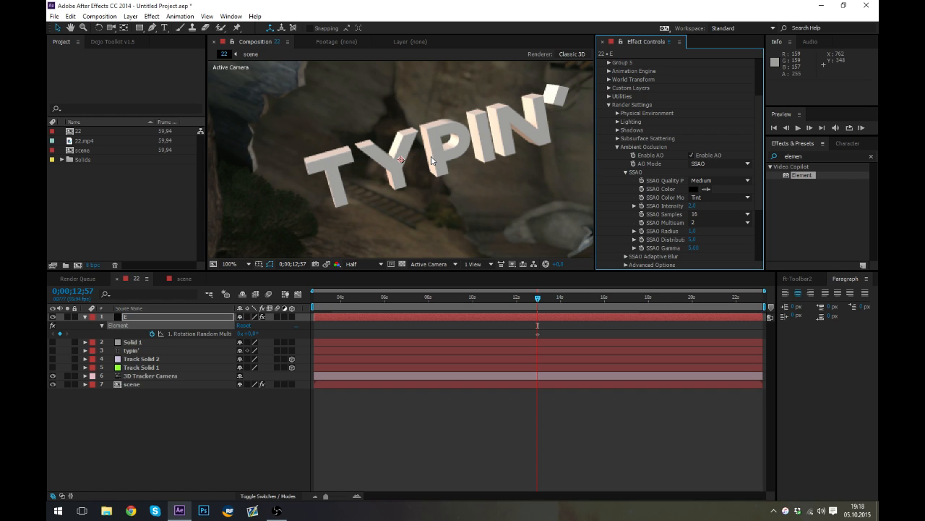
{"action": "left_click", "coordinate": [692, 207]}
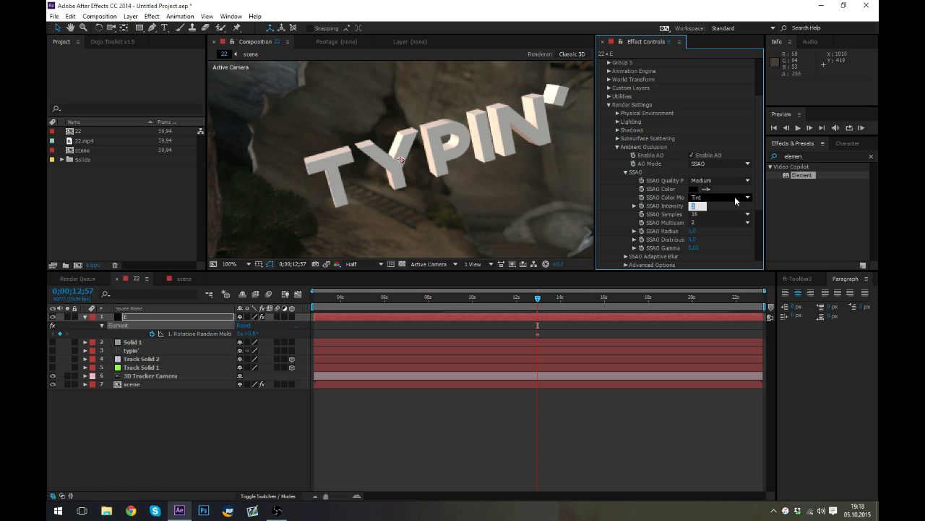
{"action": "type", "text": "20"}
{"action": "key", "text": "Return"}
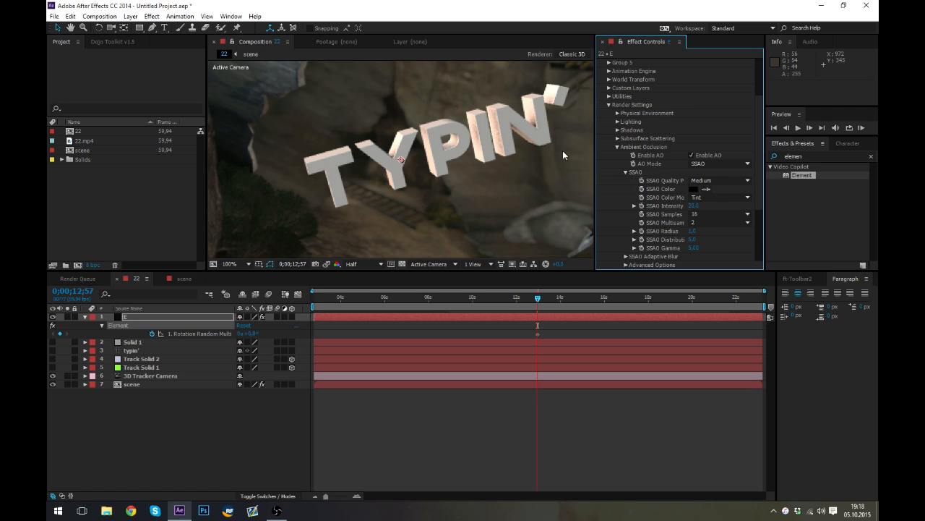
{"action": "key", "text": "comma"}
{"action": "key", "text": "comma"}
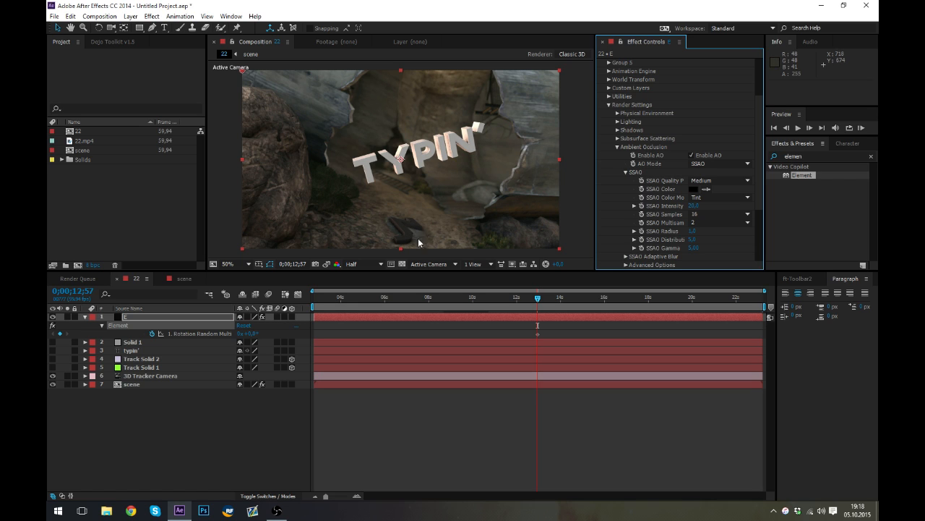
{"action": "key", "text": "period"}
{"action": "key", "text": "period"}
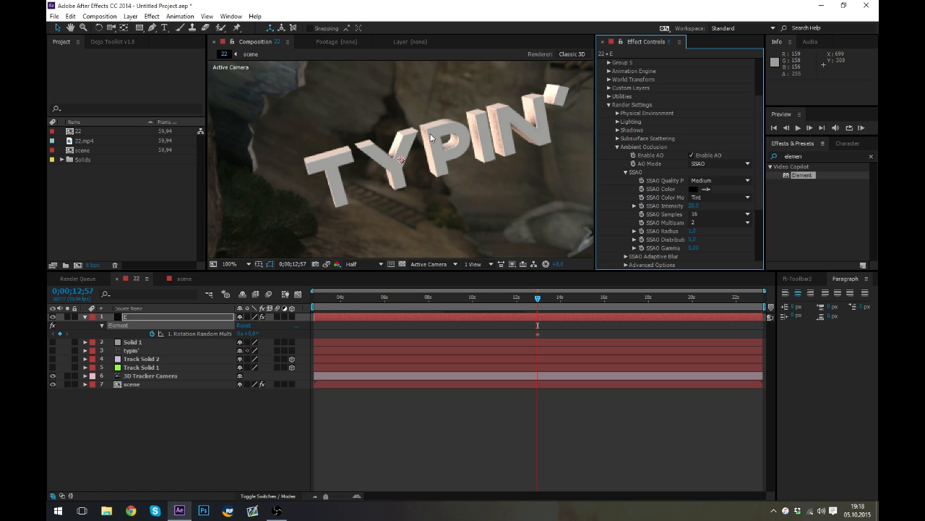
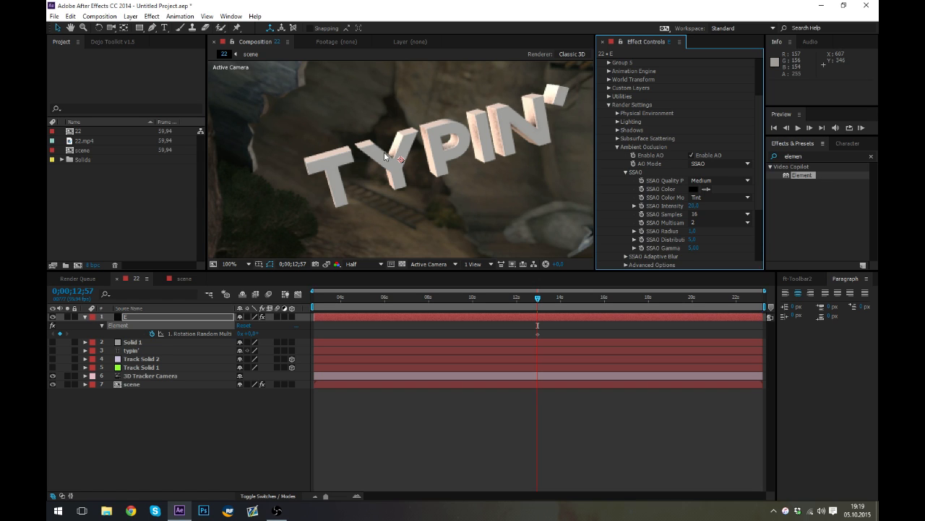
Raise the SSAO Intensity to about 26 while checking the contact shading of the logo on the ground.
{"action": "left_click_drag", "start_coordinate": [435, 220], "coordinate": [459, 128]}
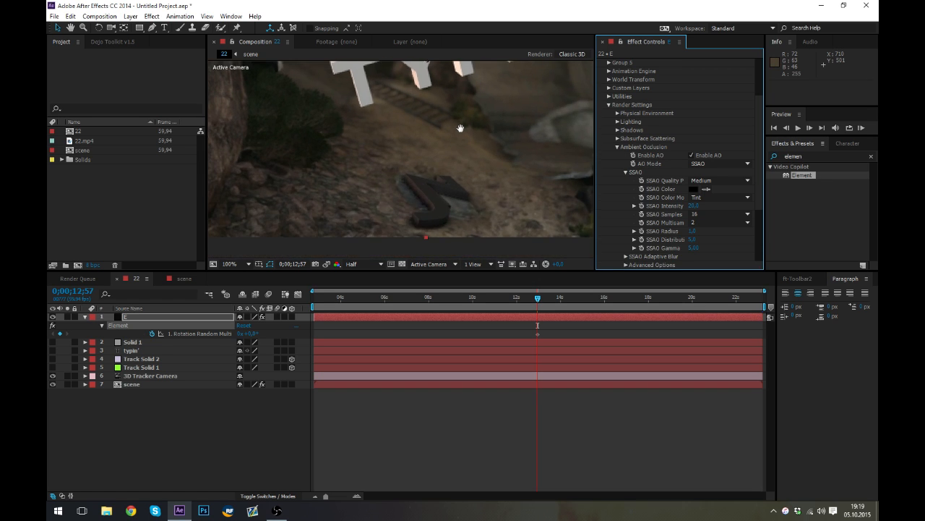
{"action": "left_click", "coordinate": [413, 177]}
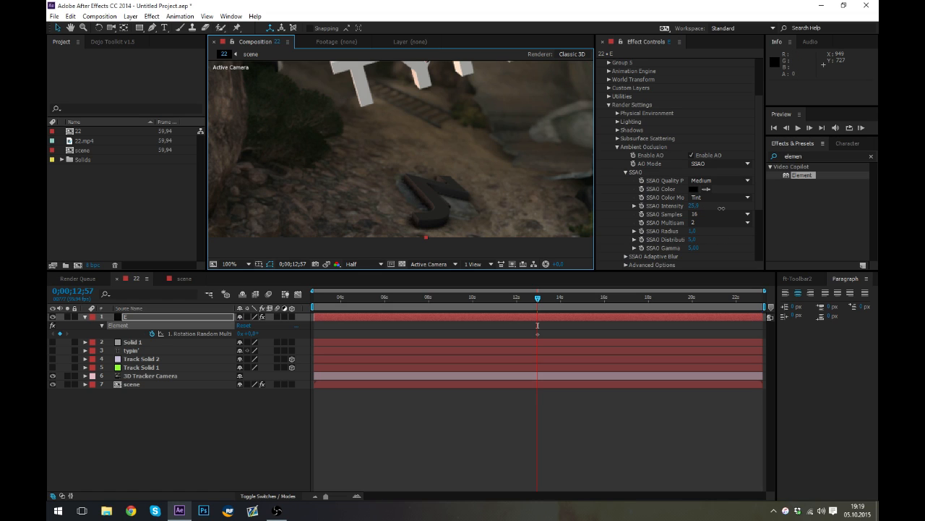
{"action": "left_click", "coordinate": [695, 206]}
{"action": "key", "text": "Return"}
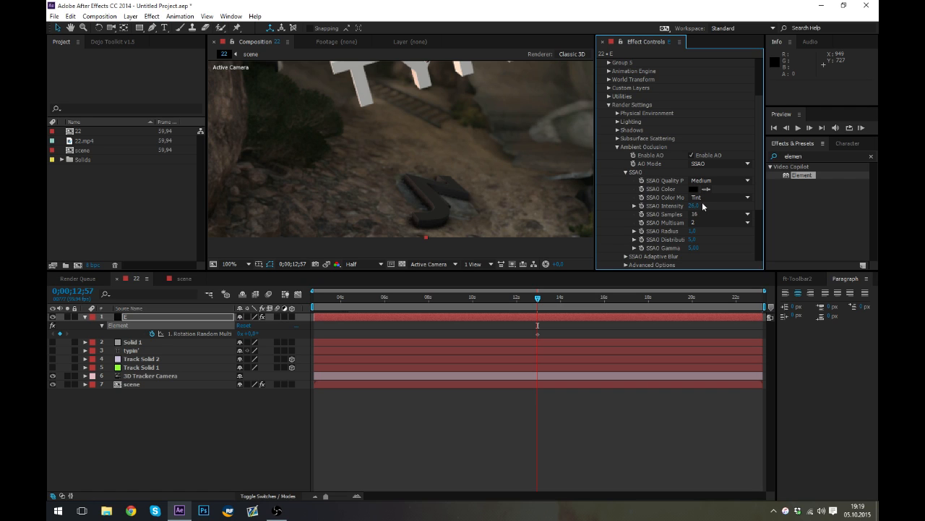
{"action": "scroll", "coordinate": [760, 182], "scroll_direction": "up", "scroll_amount": 2}
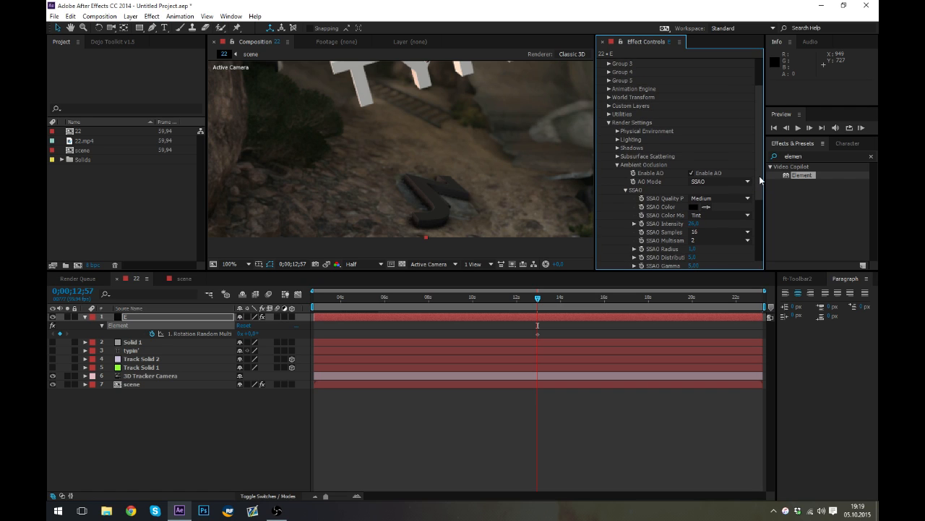
{"action": "scroll", "coordinate": [759, 182], "scroll_direction": "down", "scroll_amount": 2}
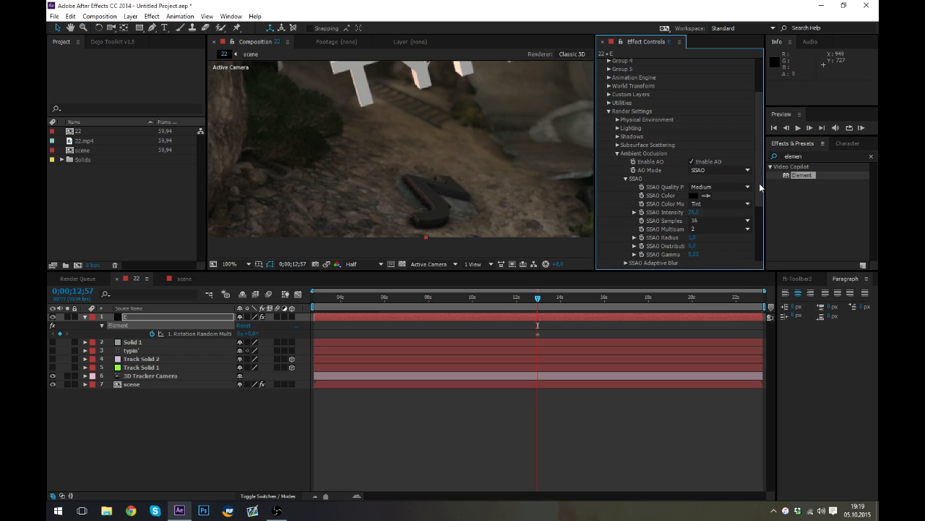
{"action": "scroll", "coordinate": [478, 143], "scroll_direction": "down", "scroll_amount": 2}
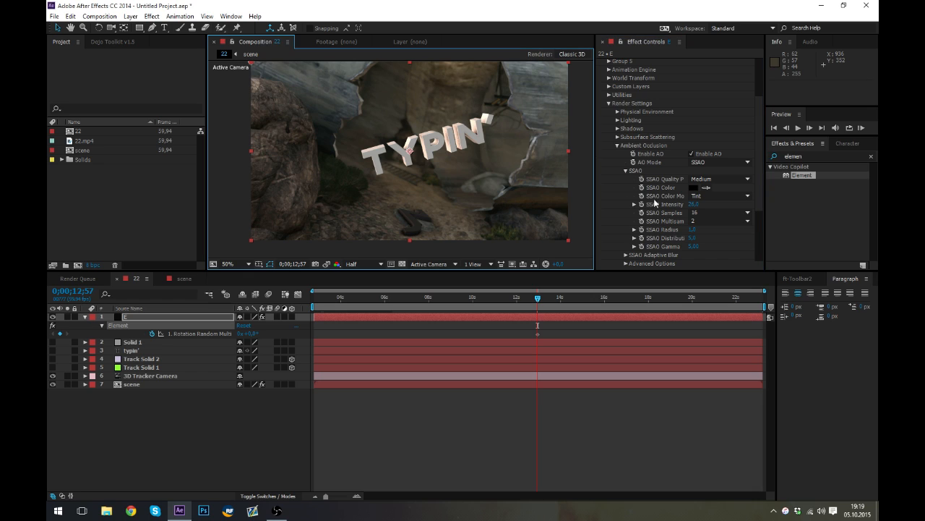
Try adjusting the SSAO Radius and set it back to 1.0.
{"action": "left_click_drag", "start_coordinate": [692, 231], "coordinate": [688, 230]}
{"action": "left_click", "coordinate": [692, 229]}
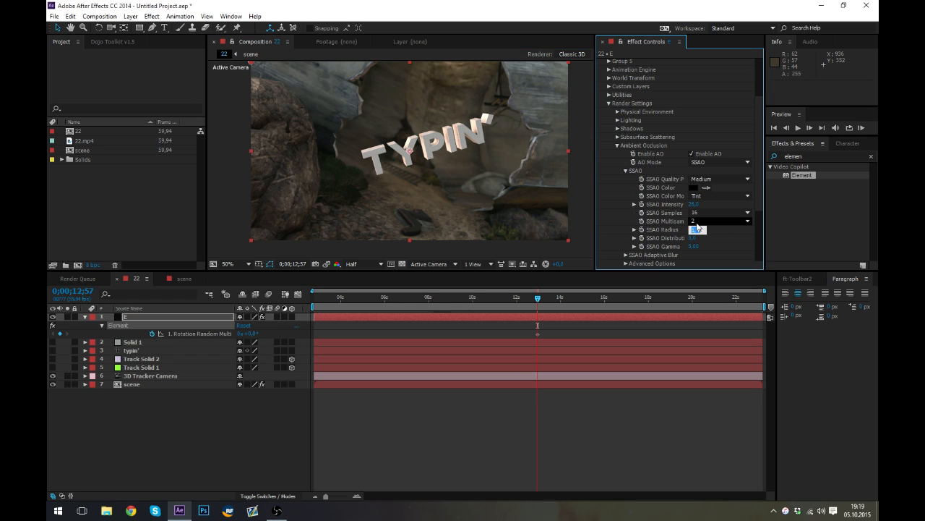
{"action": "key", "text": "Return"}
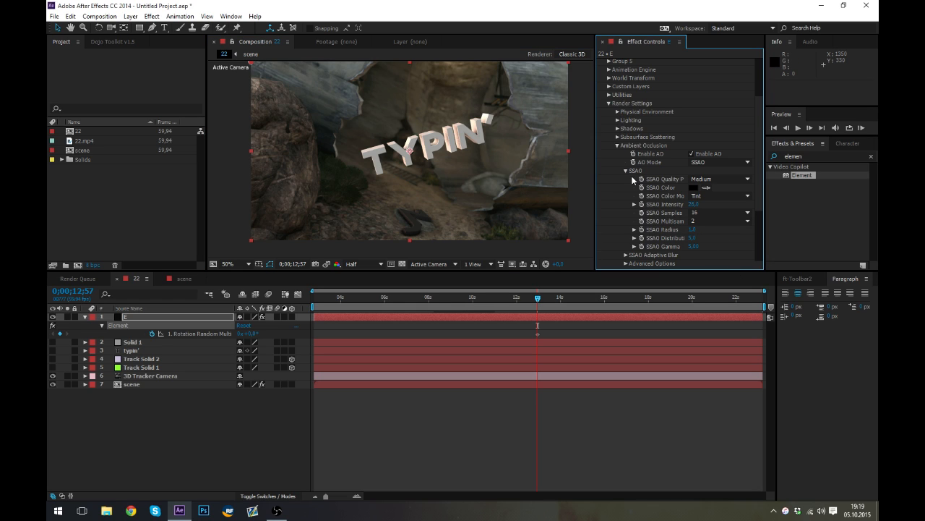
Set the Cut-off in Element's advanced Ambient Occlusion options to 4.
{"action": "left_click", "coordinate": [625, 170]}
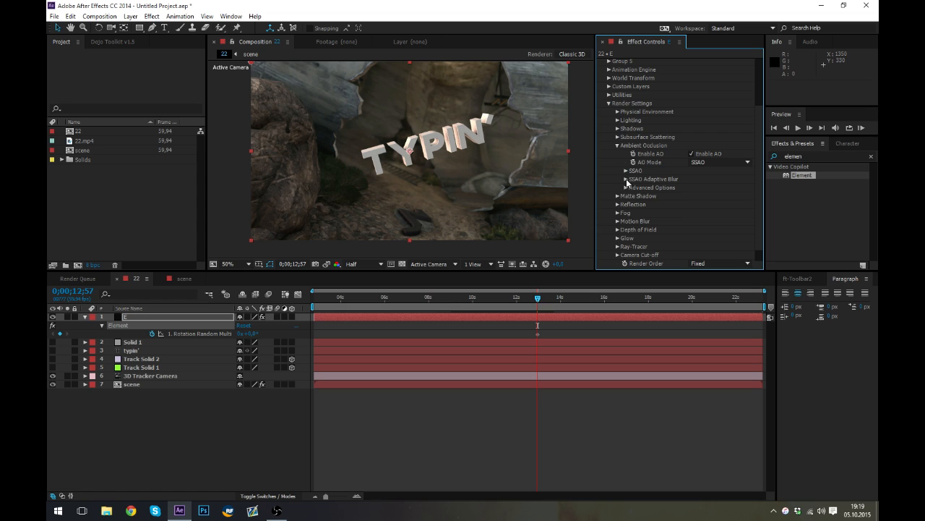
{"action": "left_click", "coordinate": [626, 179]}
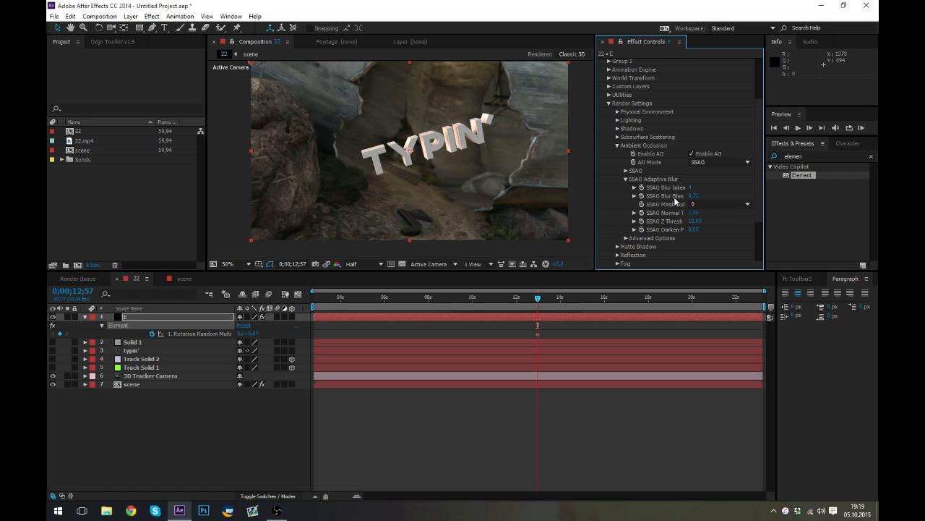
{"action": "left_click", "coordinate": [626, 180]}
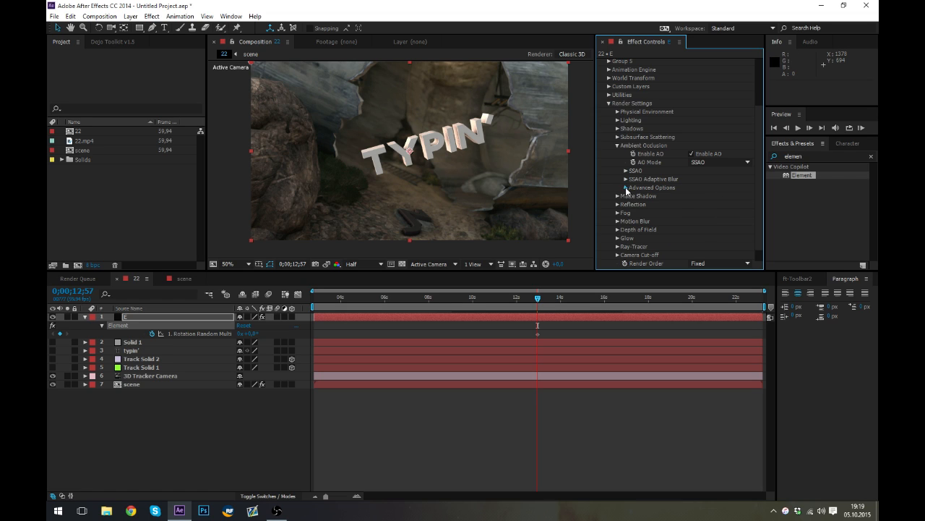
{"action": "left_click", "coordinate": [627, 187]}
{"action": "left_click_drag", "start_coordinate": [693, 207], "coordinate": [708, 206]}
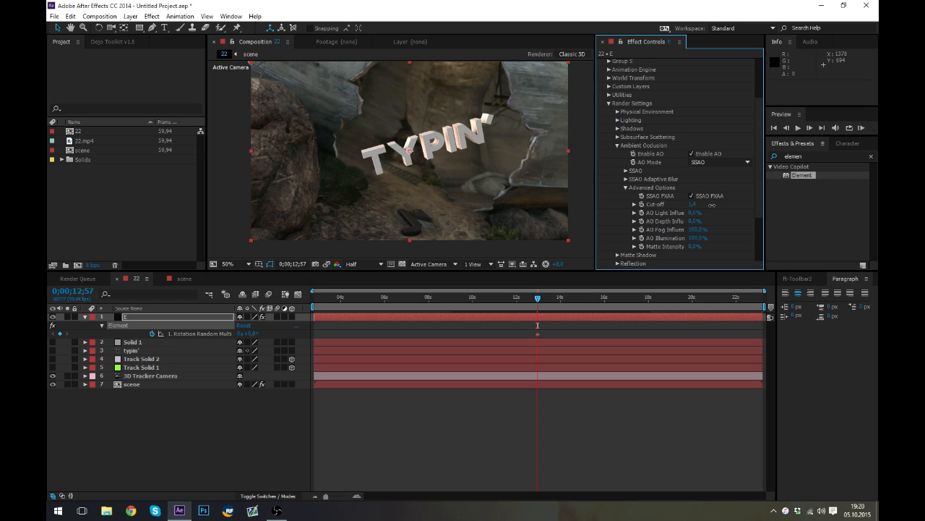
{"action": "left_click_drag", "start_coordinate": [712, 206], "coordinate": [786, 206]}
{"action": "left_click", "coordinate": [694, 204]}
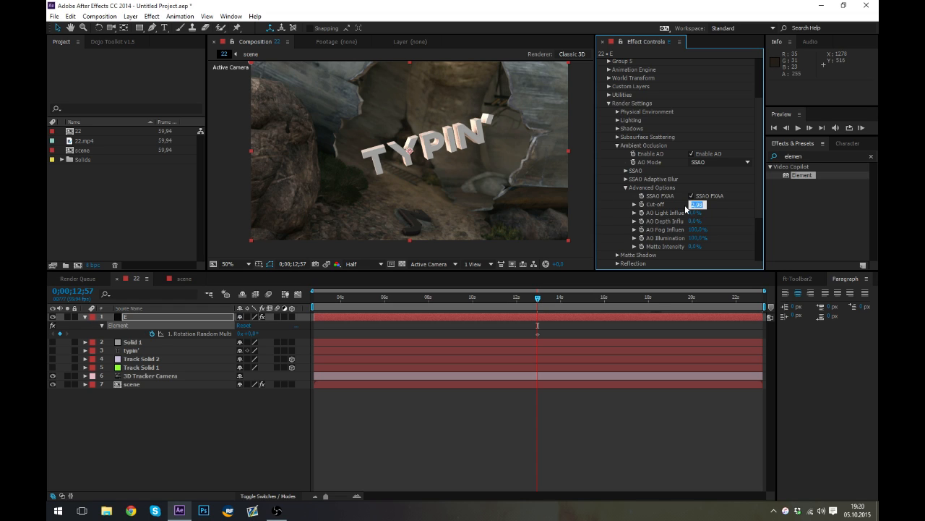
{"action": "type", "text": "4"}
{"action": "key", "text": "Return"}
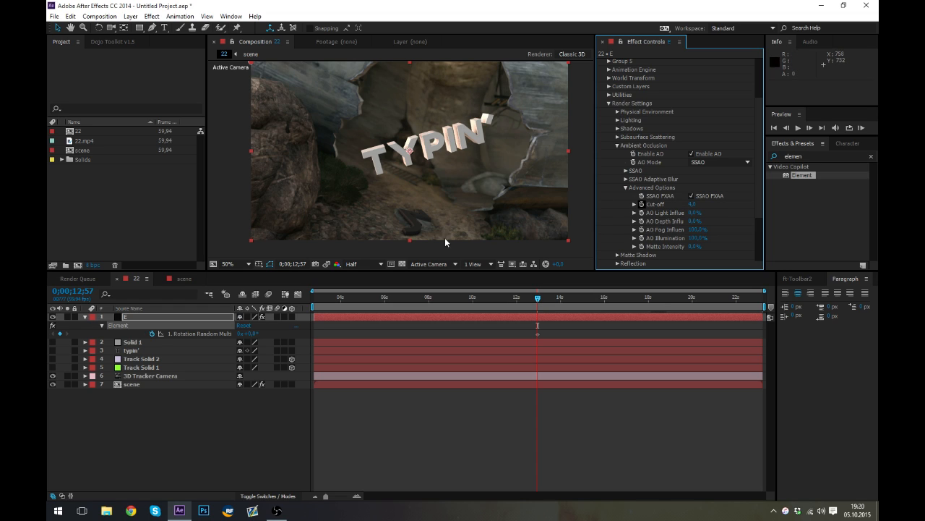
{"action": "left_click", "coordinate": [626, 188]}
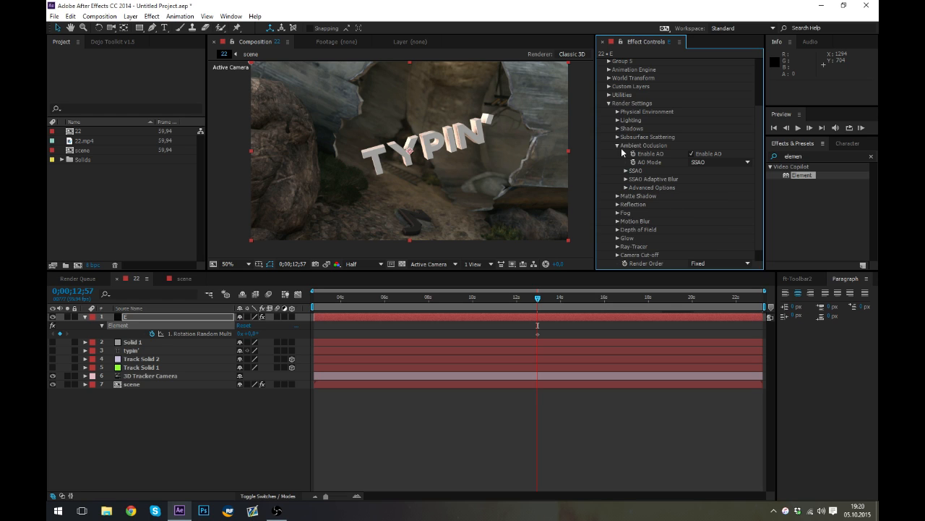
{"action": "left_click", "coordinate": [619, 146]}
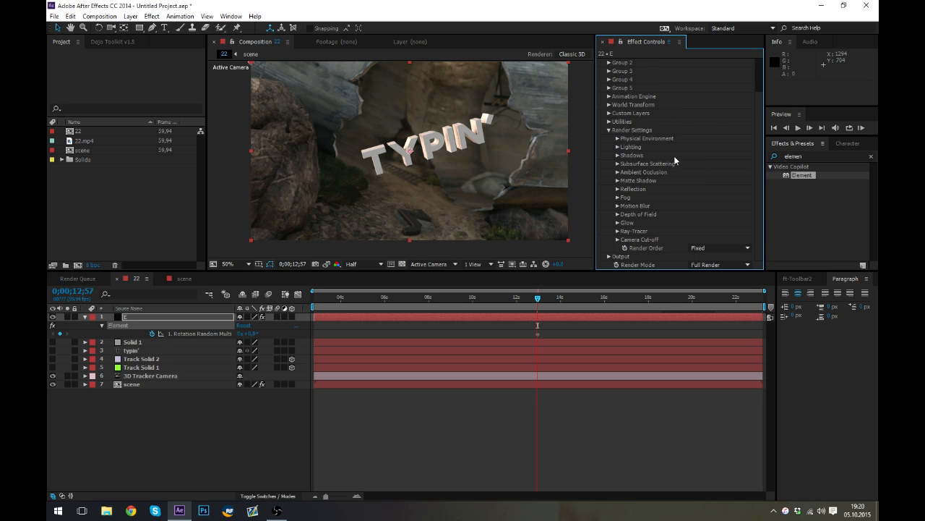
Enable Element's fog, raise the Fog Start Distance to about 5830 and adjust the Fog Range.
{"action": "left_click", "coordinate": [618, 197]}
{"action": "left_click", "coordinate": [692, 205]}
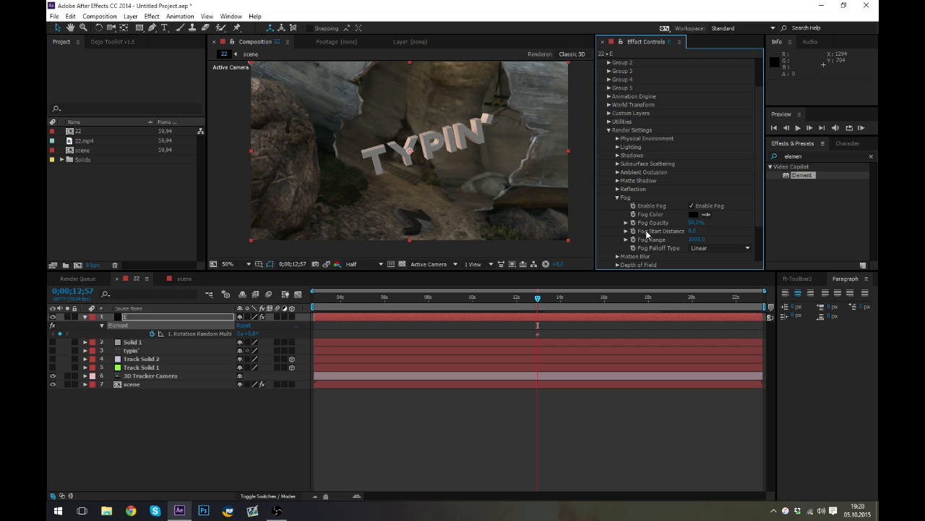
{"action": "left_click_drag", "start_coordinate": [693, 231], "coordinate": [745, 232]}
{"action": "left_click_drag", "start_coordinate": [770, 231], "coordinate": [769, 231]}
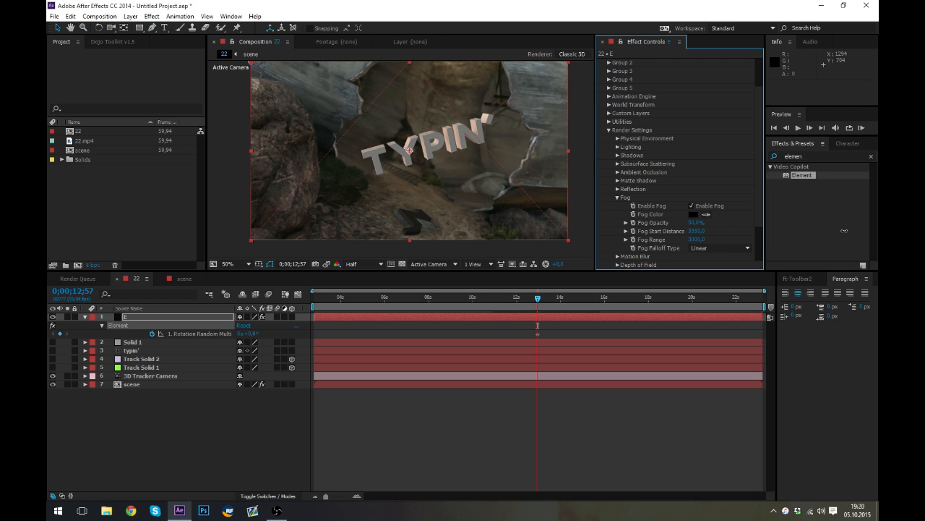
{"action": "left_click_drag", "start_coordinate": [706, 214], "coordinate": [778, 232]}
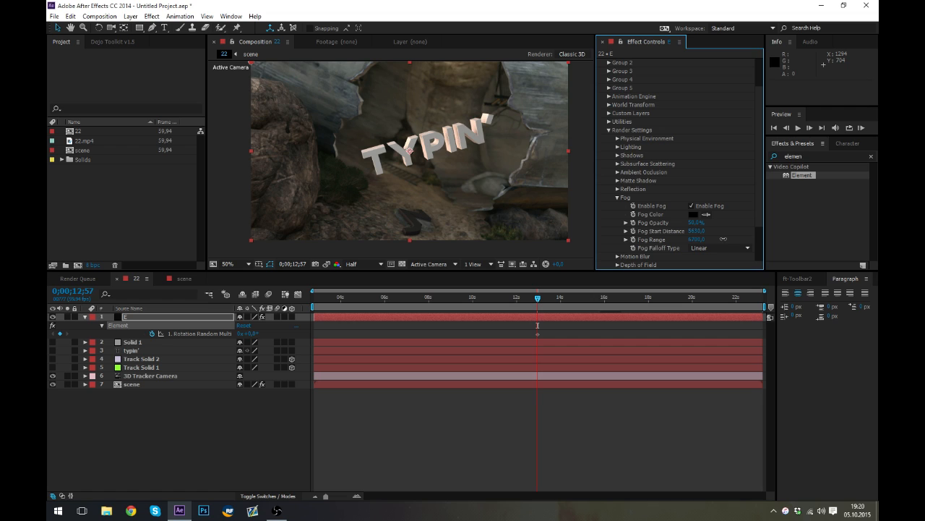
{"action": "mouse_move", "coordinate": [723, 239]}
{"action": "left_mouse_down"}
{"action": "mouse_move", "coordinate": [740, 238]}
{"action": "mouse_move", "coordinate": [732, 226]}
{"action": "left_mouse_up"}
{"action": "left_click", "coordinate": [618, 199]}
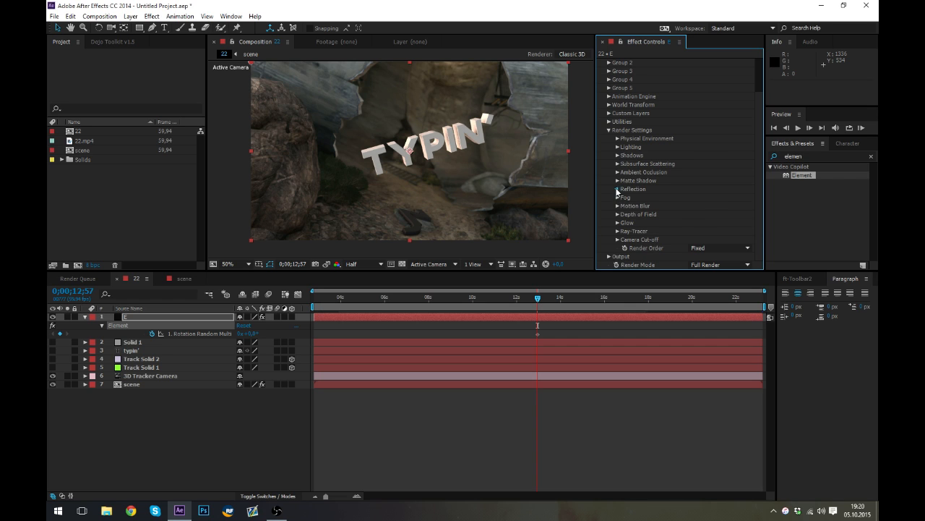
Look over Element's Reflection settings and the available Spherical Map Resolution options.
{"action": "left_click", "coordinate": [617, 189]}
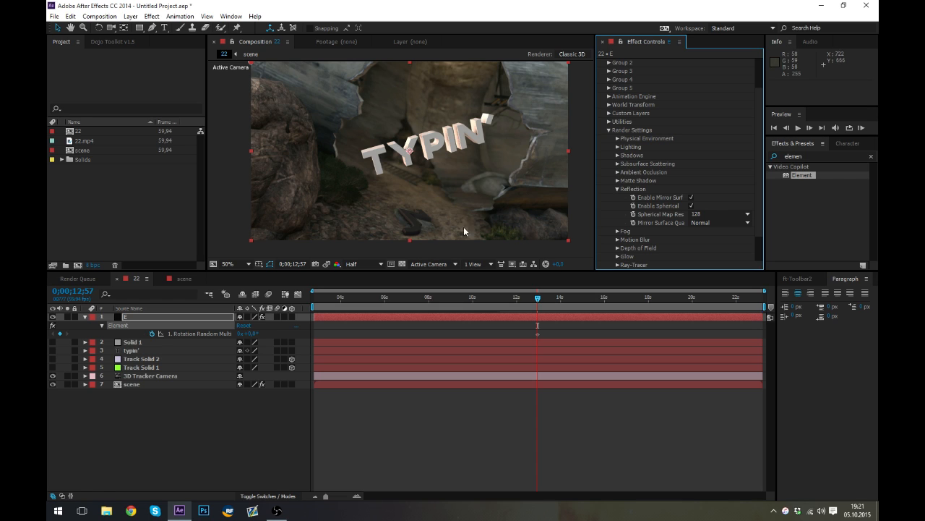
{"action": "left_click", "coordinate": [710, 216]}
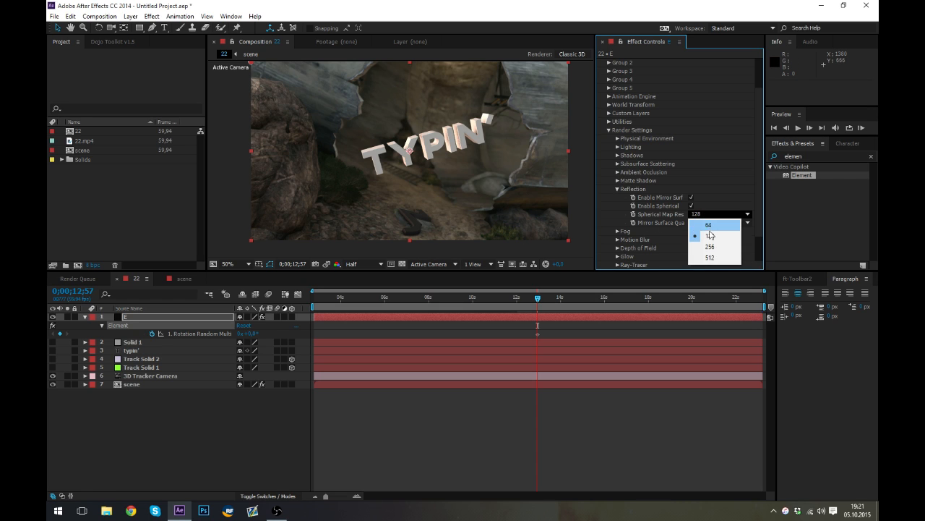
{"action": "left_click", "coordinate": [617, 189]}
{"action": "left_click", "coordinate": [617, 189]}
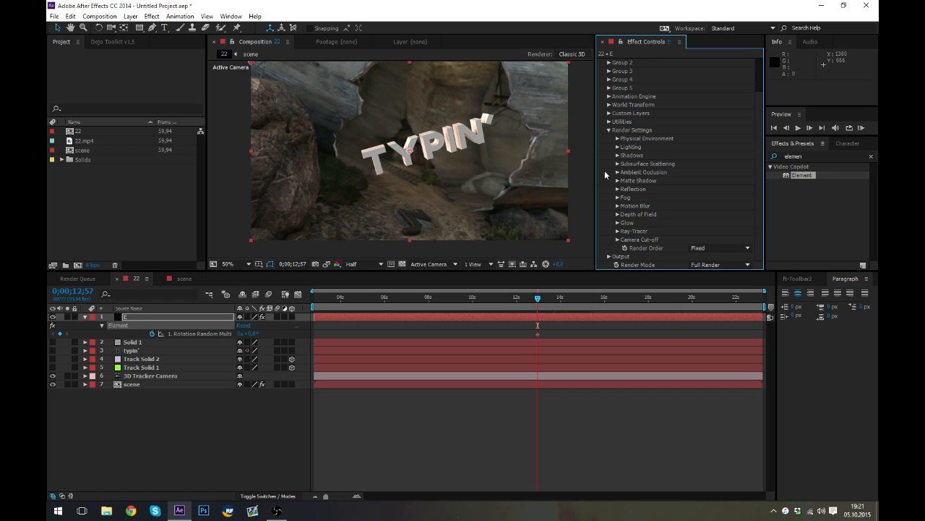
{"action": "left_click", "coordinate": [609, 131]}
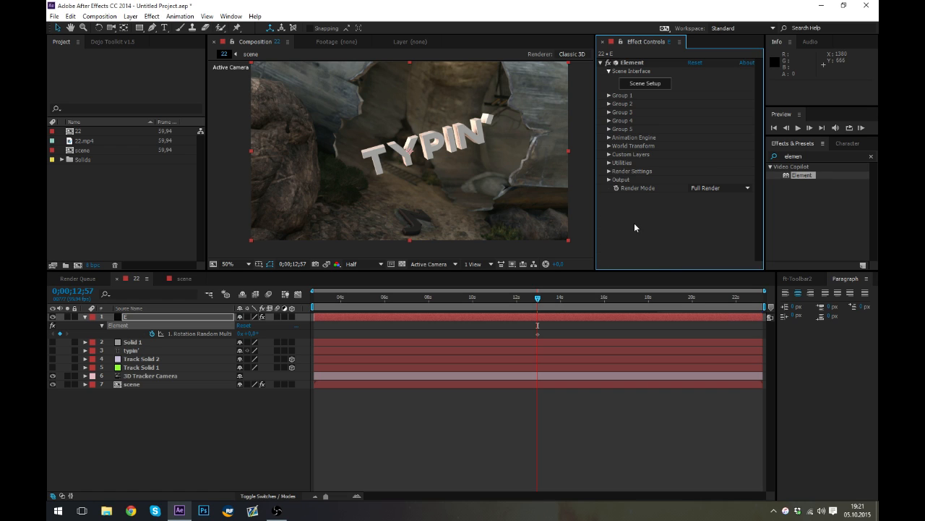
Expand Element's Output settings and set the composition preview resolution to Full.
{"action": "left_click", "coordinate": [250, 407]}
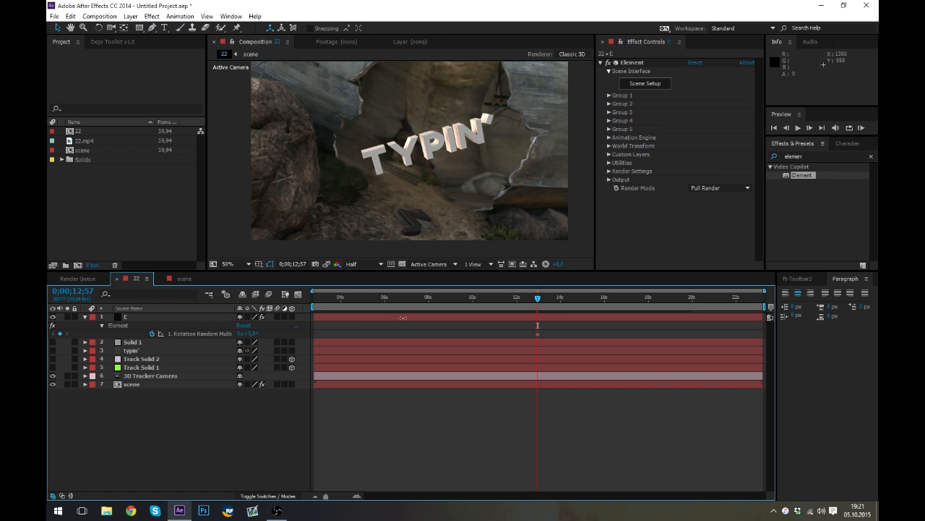
{"action": "left_click", "coordinate": [618, 207]}
{"action": "left_click", "coordinate": [609, 180]}
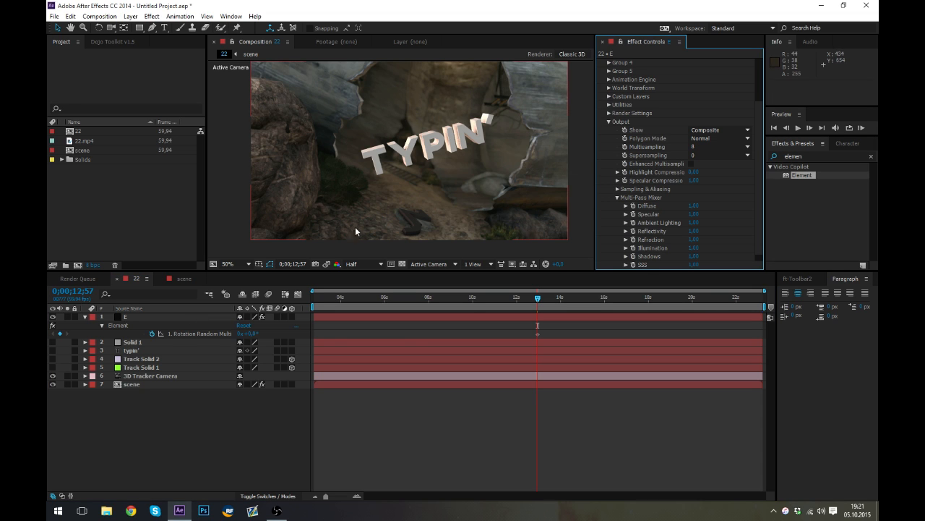
{"action": "left_click", "coordinate": [354, 264]}
{"action": "left_click", "coordinate": [366, 289]}
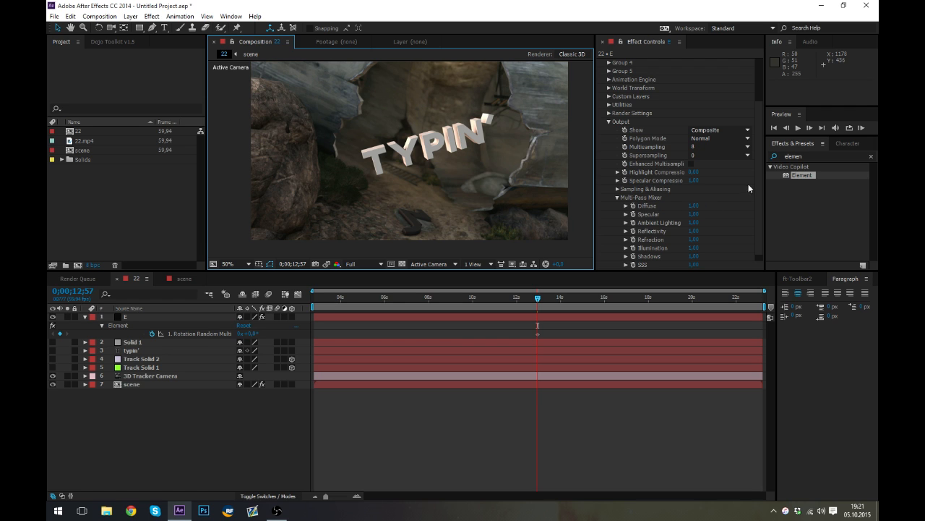
Inspect the edges of the 3D letters and the ground logo at 100% and 200% magnification.
{"action": "left_click_drag", "start_coordinate": [759, 180], "coordinate": [757, 175]}
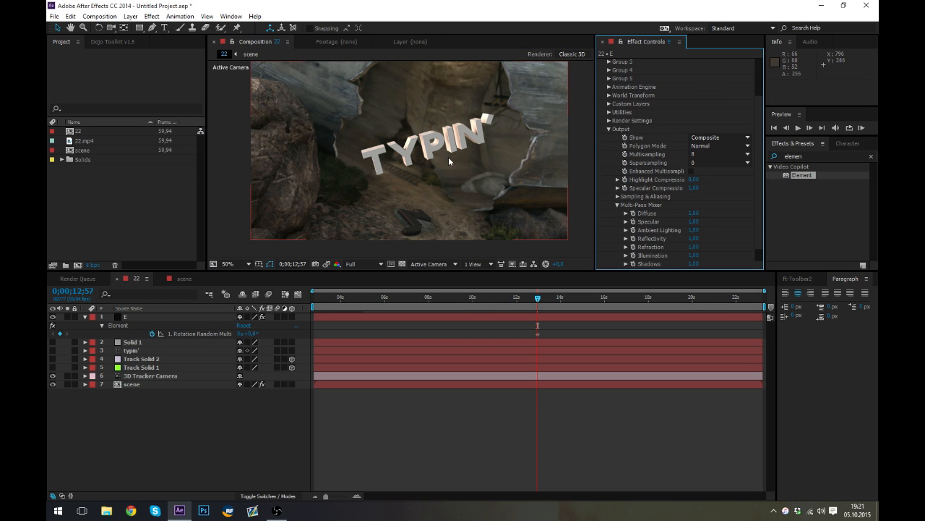
{"action": "scroll", "coordinate": [449, 157], "scroll_direction": "up", "scroll_amount": 1}
{"action": "left_click_drag", "start_coordinate": [501, 177], "coordinate": [478, 173]}
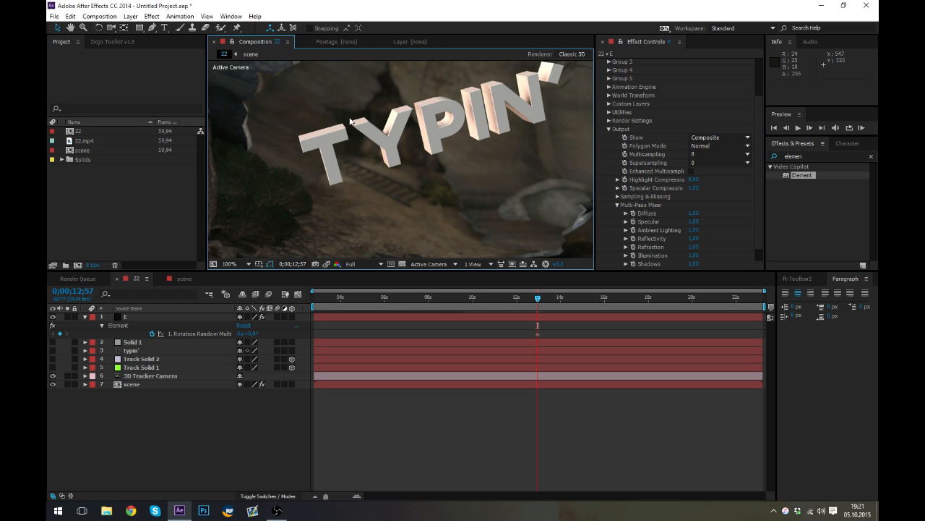
{"action": "scroll", "coordinate": [381, 120], "scroll_direction": "up", "scroll_amount": 1}
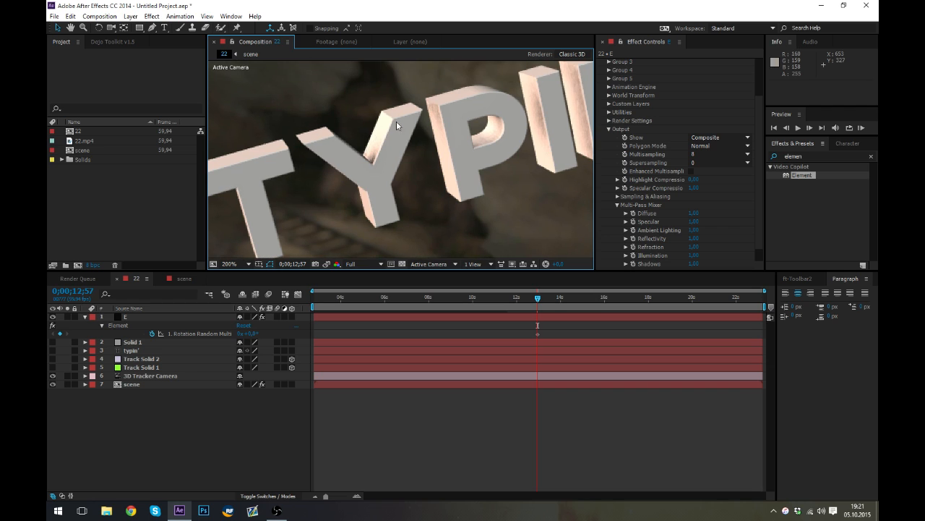
{"action": "scroll", "coordinate": [423, 113], "scroll_direction": "down", "scroll_amount": 1}
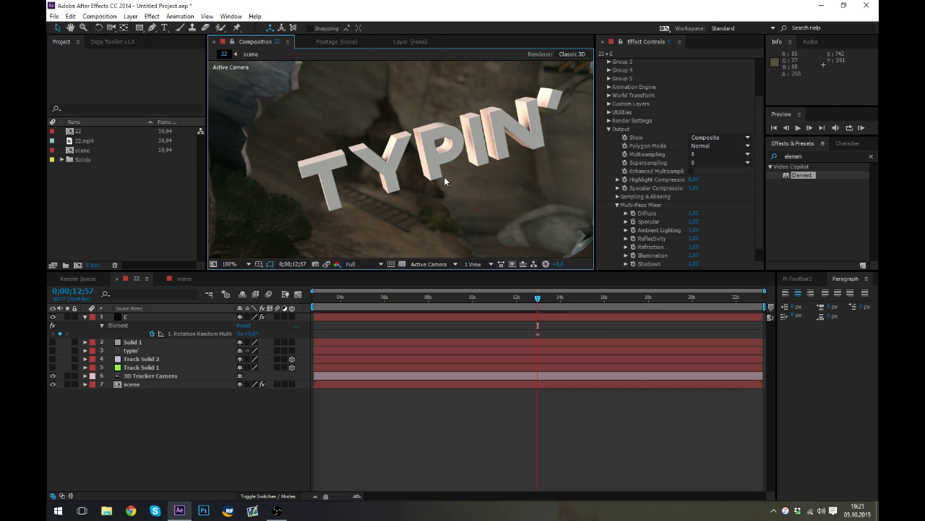
{"action": "left_click_drag", "start_coordinate": [444, 176], "coordinate": [451, 154]}
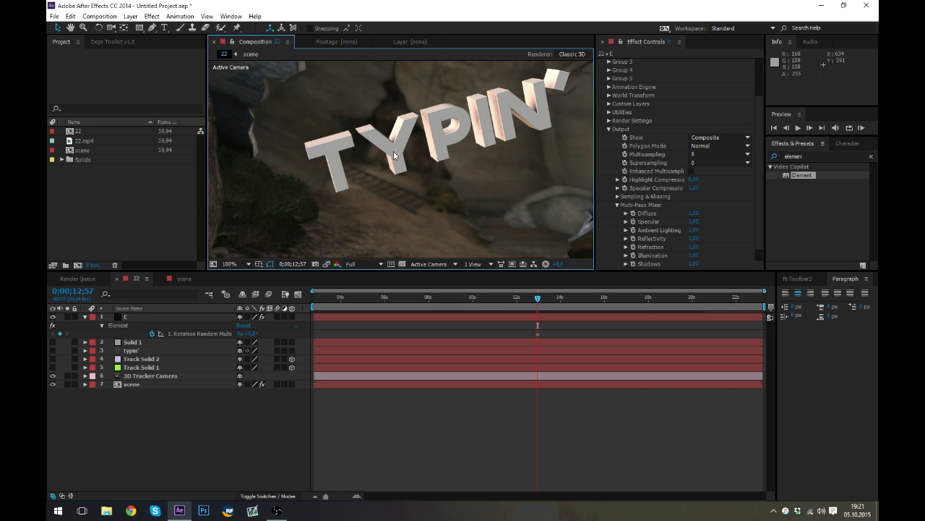
{"action": "left_click_drag", "start_coordinate": [439, 192], "coordinate": [403, 141]}
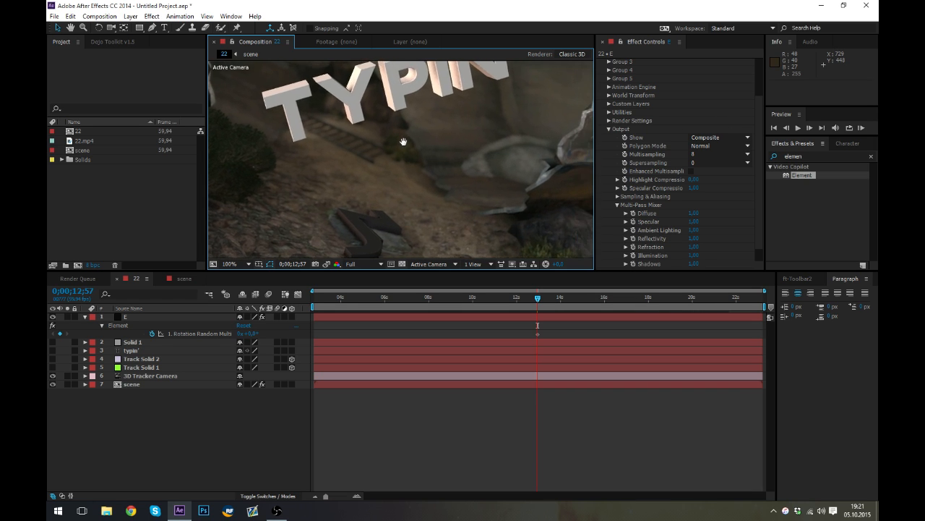
Try FXAA Smoothing in Element's Sampling & Aliasing settings and check the letter edges at several magnifications.
{"action": "left_click", "coordinate": [617, 196]}
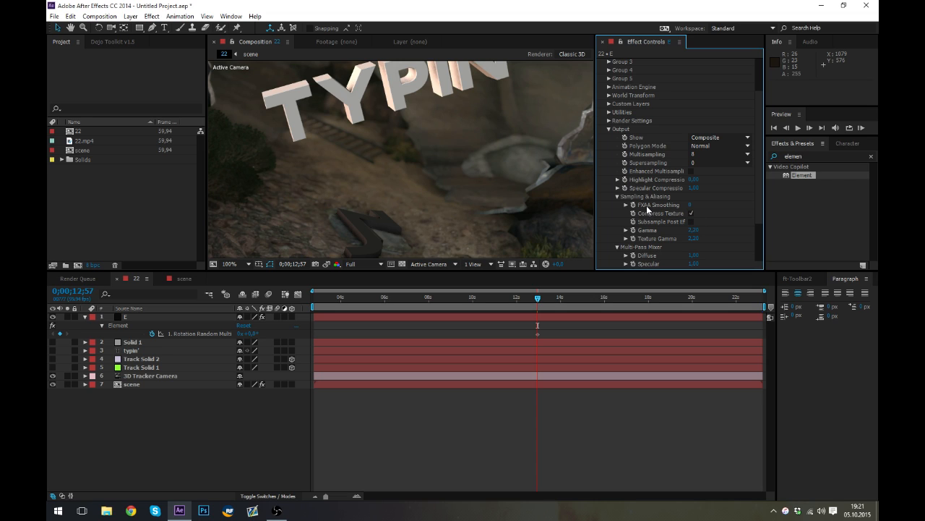
{"action": "left_click", "coordinate": [690, 207]}
{"action": "key", "text": "Return"}
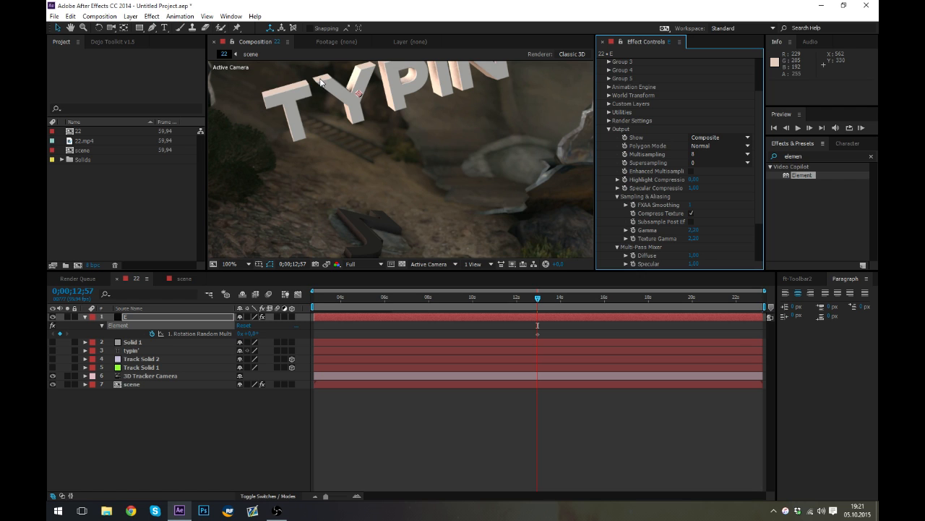
{"action": "scroll", "coordinate": [320, 81], "scroll_direction": "up", "scroll_amount": 1}
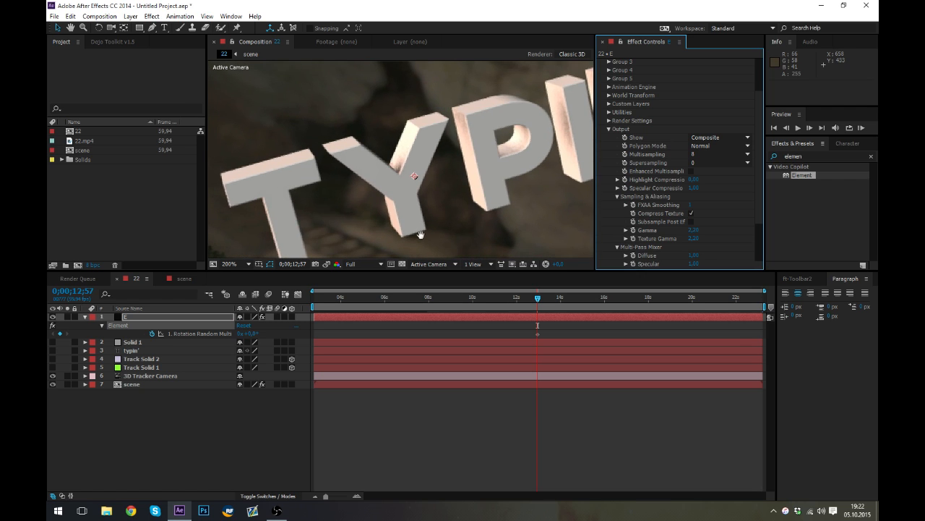
{"action": "scroll", "coordinate": [419, 215], "scroll_direction": "down", "scroll_amount": 2}
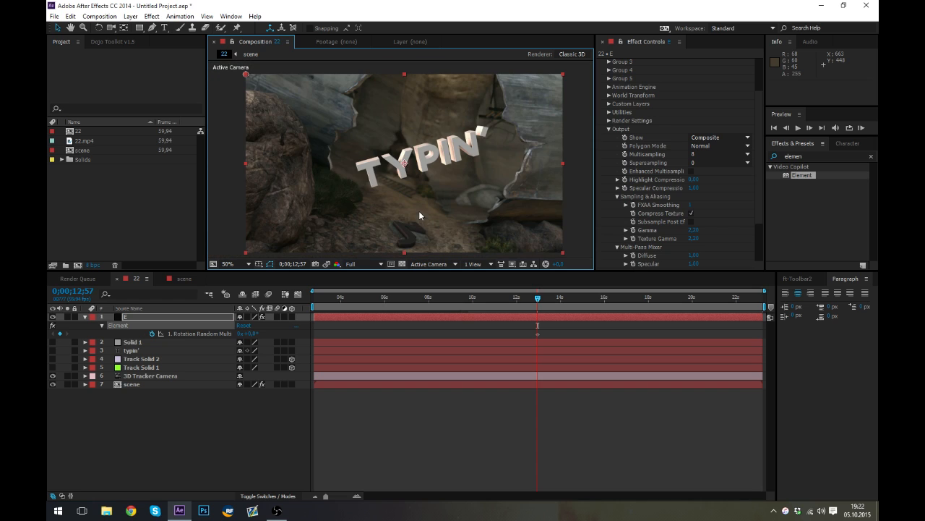
{"action": "scroll", "coordinate": [414, 206], "scroll_direction": "up", "scroll_amount": 1}
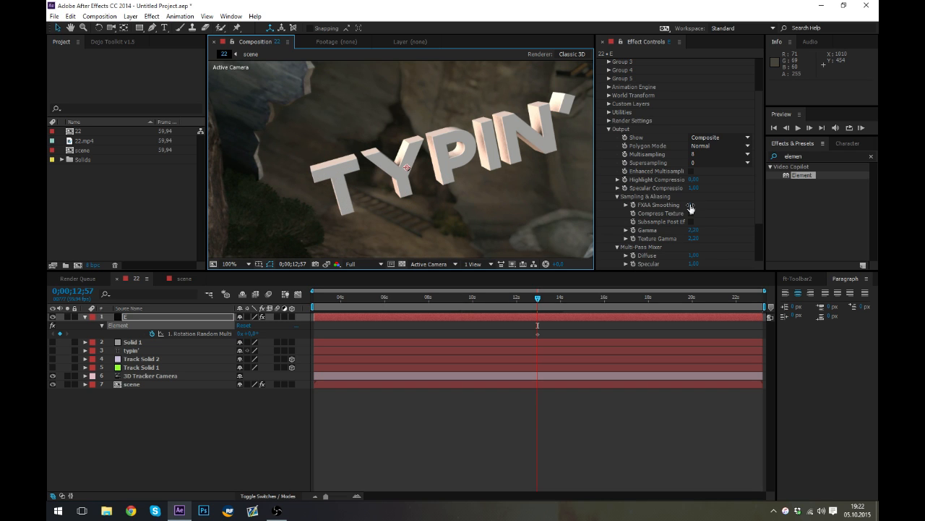
Keep Multisampling at 8, then try FXAA Smoothing at 2 and return it to 0 for comparison.
{"action": "left_click", "coordinate": [693, 156]}
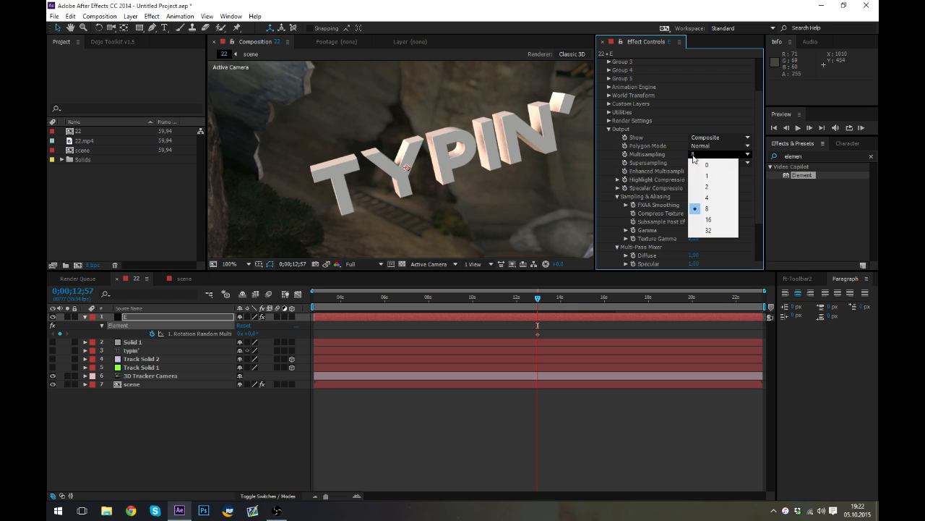
{"action": "left_click", "coordinate": [694, 208]}
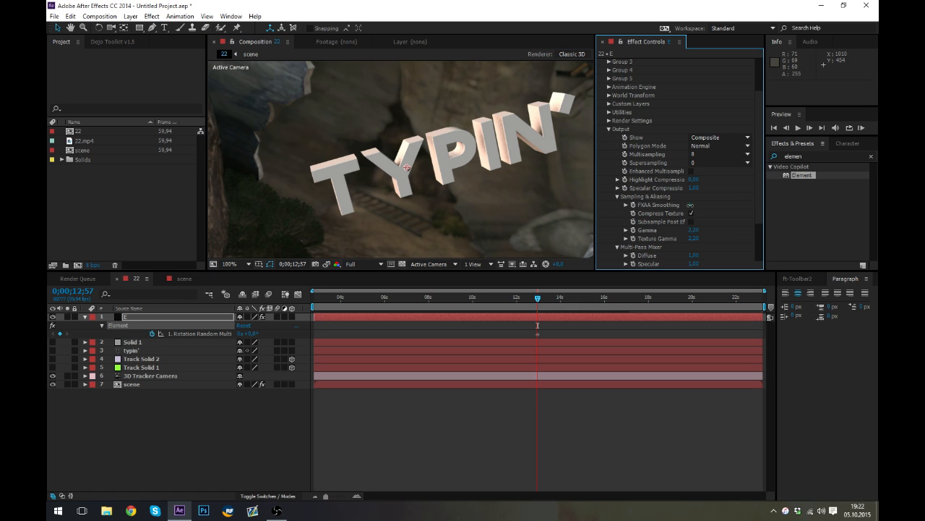
{"action": "left_click", "coordinate": [690, 205]}
{"action": "type", "text": "2"}
{"action": "key", "text": "Return"}
{"action": "left_click", "coordinate": [690, 206]}
{"action": "key", "text": "Return"}
{"action": "left_click", "coordinate": [326, 264]}
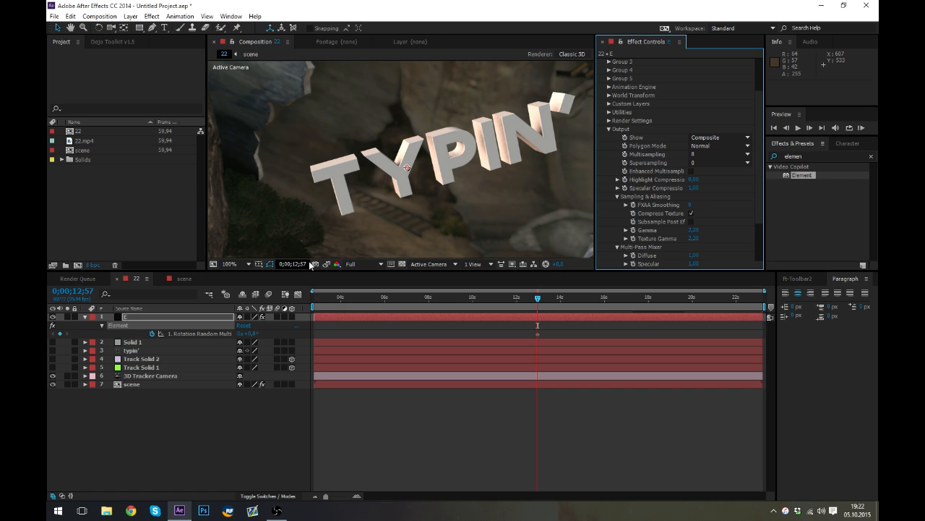
Set Element's FXAA Smoothing to 3.
{"action": "left_click", "coordinate": [690, 206]}
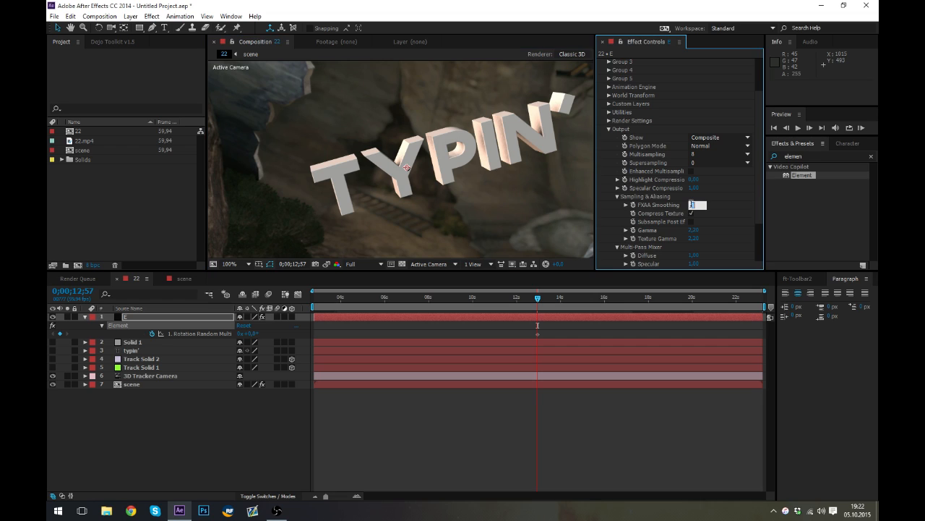
{"action": "key", "text": "Return"}
{"action": "left_click", "coordinate": [691, 205]}
{"action": "type", "text": "3"}
{"action": "left_click", "coordinate": [692, 212]}
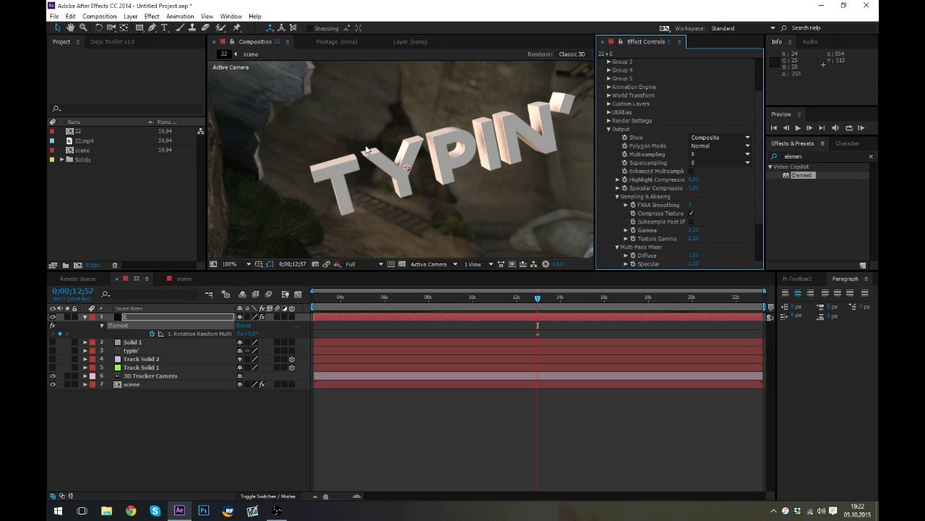
Take a snapshot of the 3D letters at 200% magnification, compare it with the live render, and fit the view.
{"action": "key", "text": "period"}
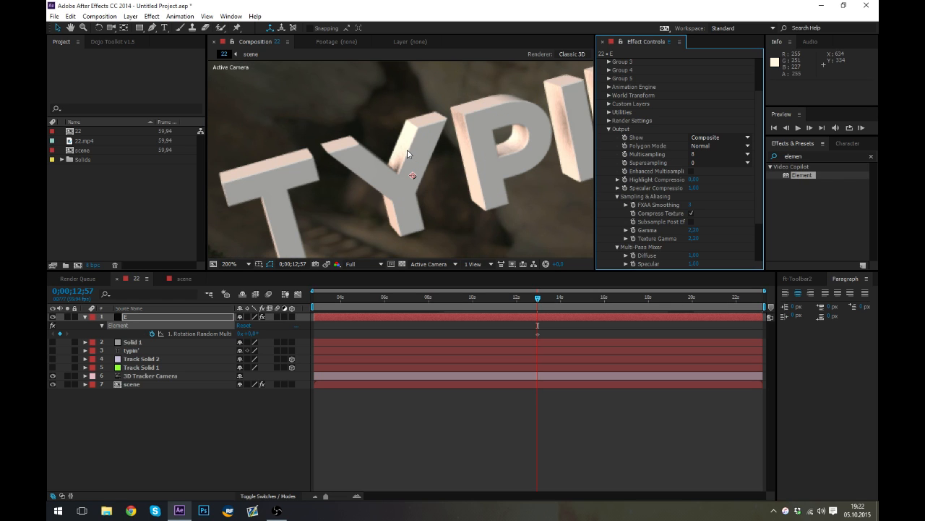
{"action": "left_click", "coordinate": [316, 265]}
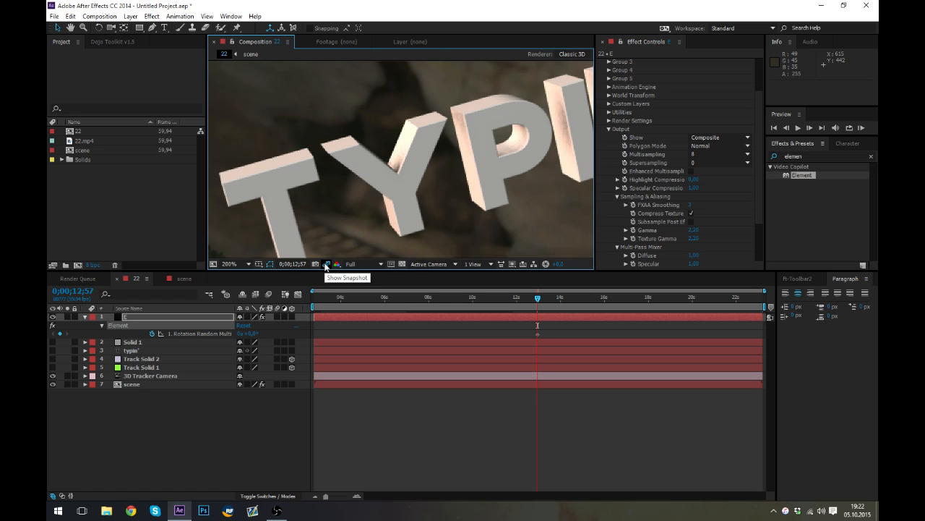
{"action": "left_click", "coordinate": [326, 266]}
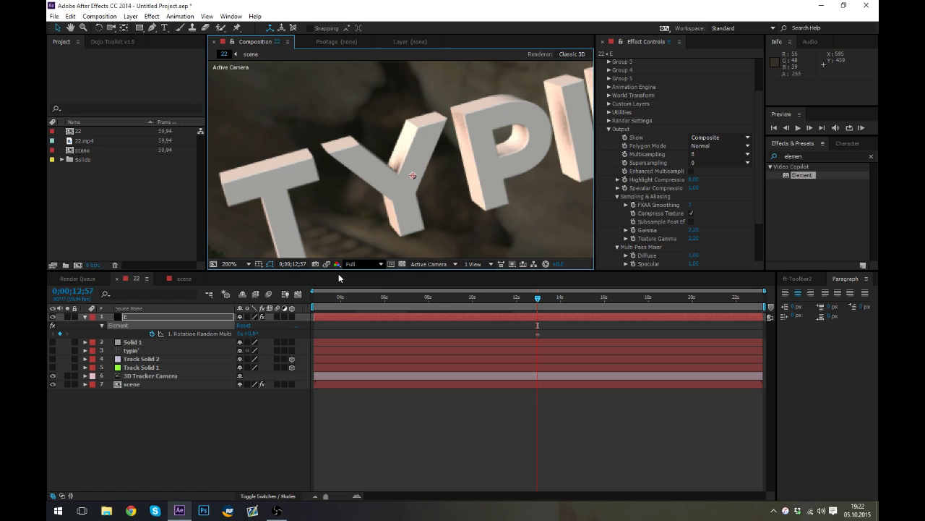
{"action": "left_click", "coordinate": [326, 266]}
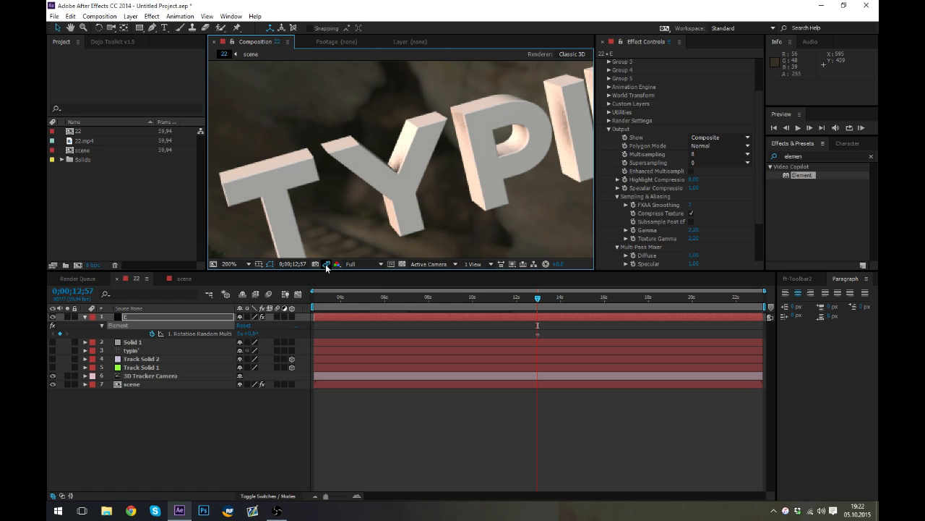
{"action": "left_click", "coordinate": [248, 265]}
{"action": "left_click", "coordinate": [246, 387]}
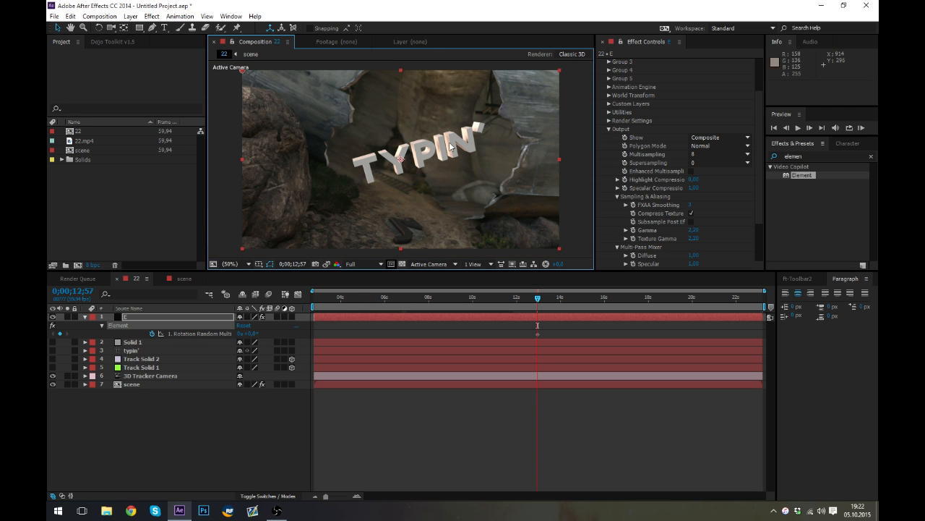
Set Element's FXAA Smoothing to 2 and collapse the Sampling & Aliasing settings.
{"action": "left_click", "coordinate": [688, 205]}
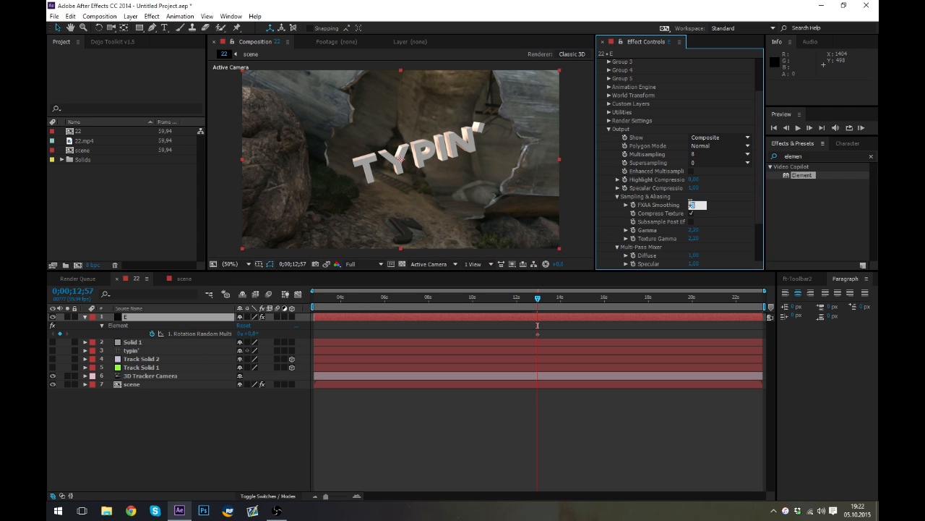
{"action": "type", "text": "2"}
{"action": "key", "text": "Return"}
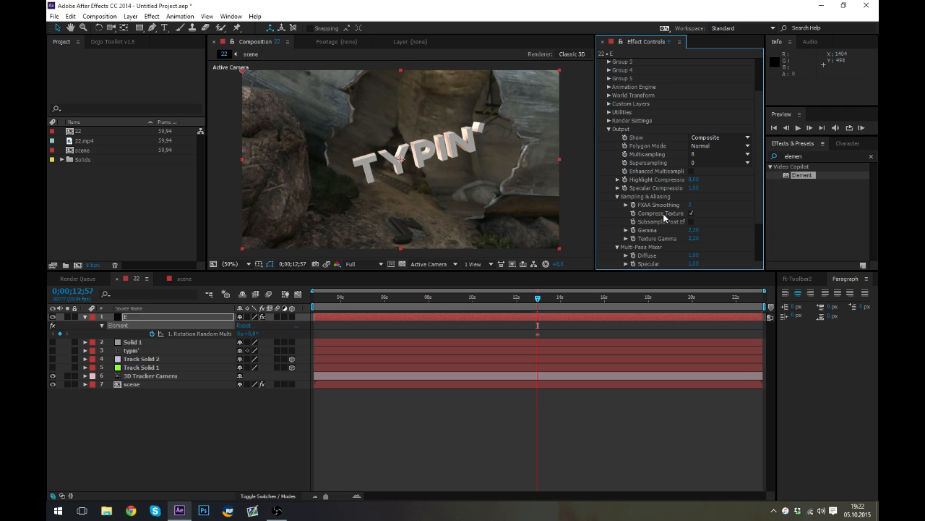
{"action": "left_click", "coordinate": [617, 195]}
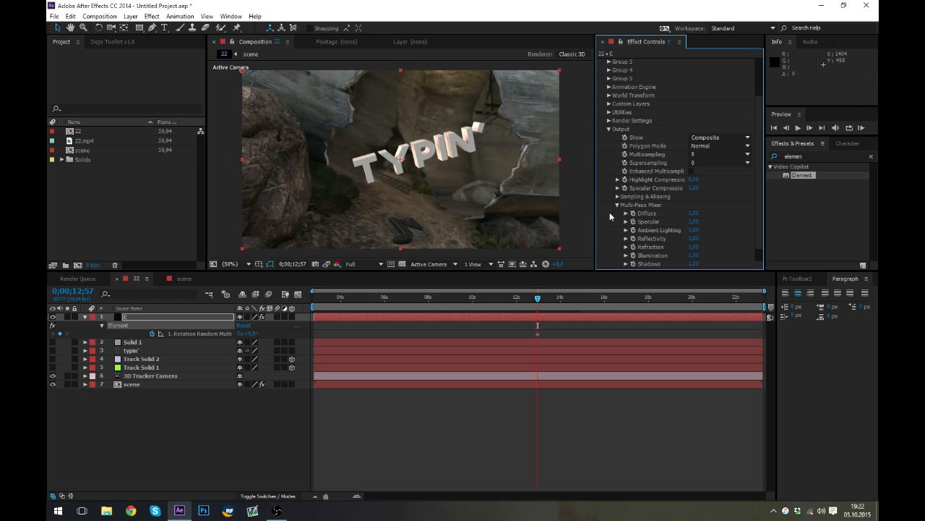
Try a Reflectivity of 4.40 and a different Specular value in Element's Multi-Pass Mixer, undoing each change.
{"action": "scroll", "coordinate": [610, 212], "scroll_direction": "down", "scroll_amount": 1}
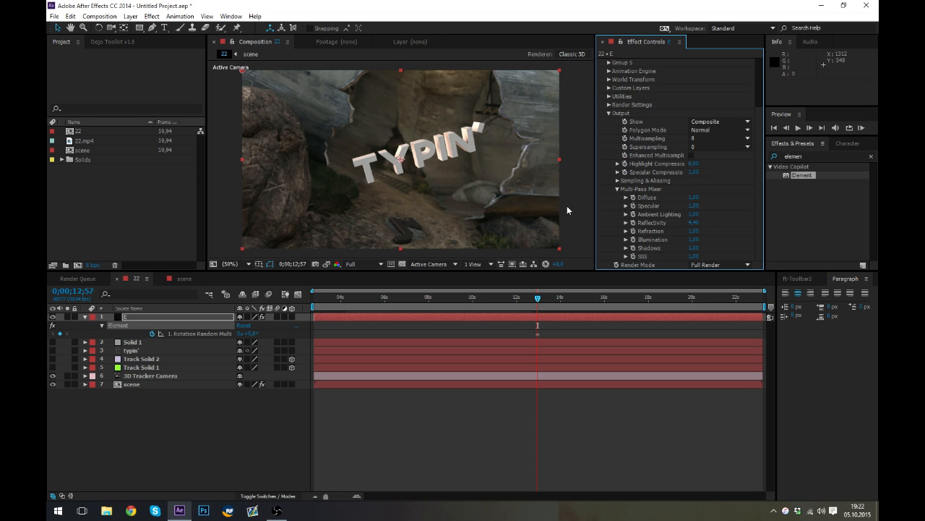
{"action": "key", "text": "ctrl+z"}
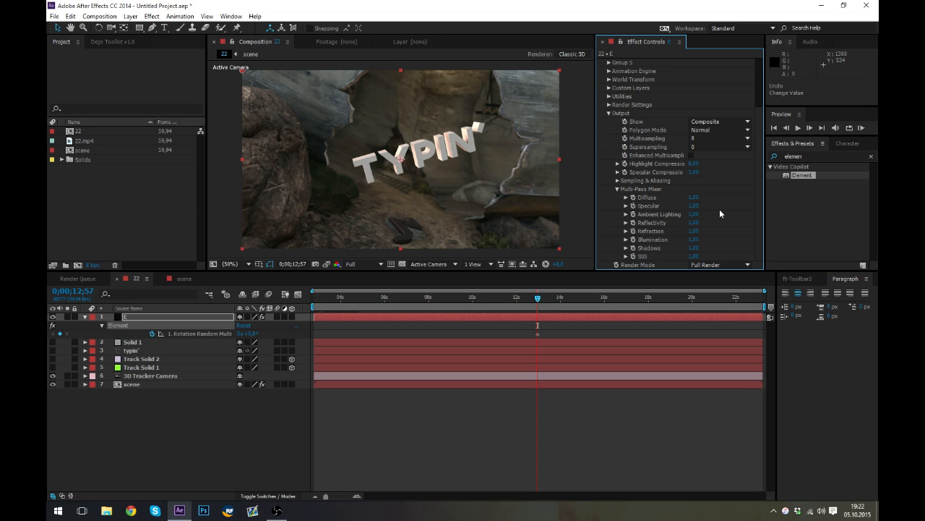
{"action": "left_click_drag", "start_coordinate": [694, 206], "coordinate": [707, 206]}
{"action": "key", "text": "ctrl+z"}
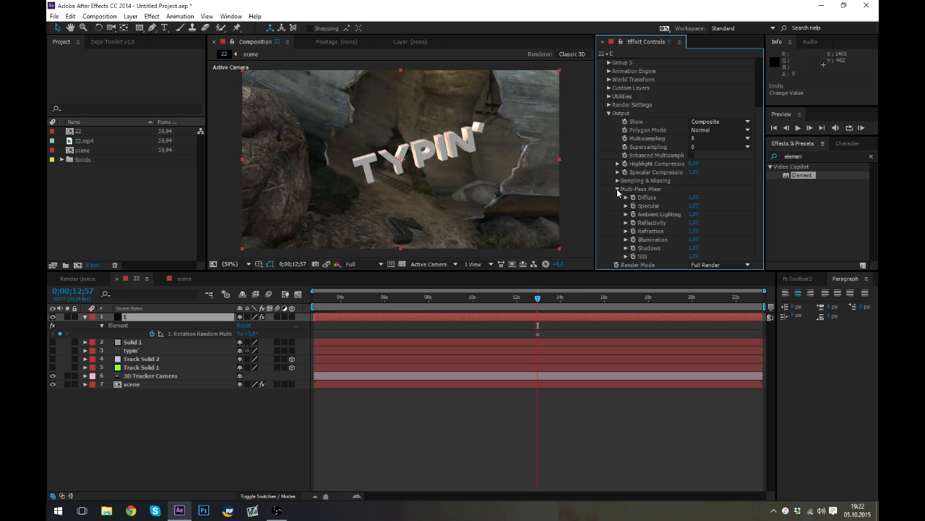
{"action": "left_click", "coordinate": [619, 190]}
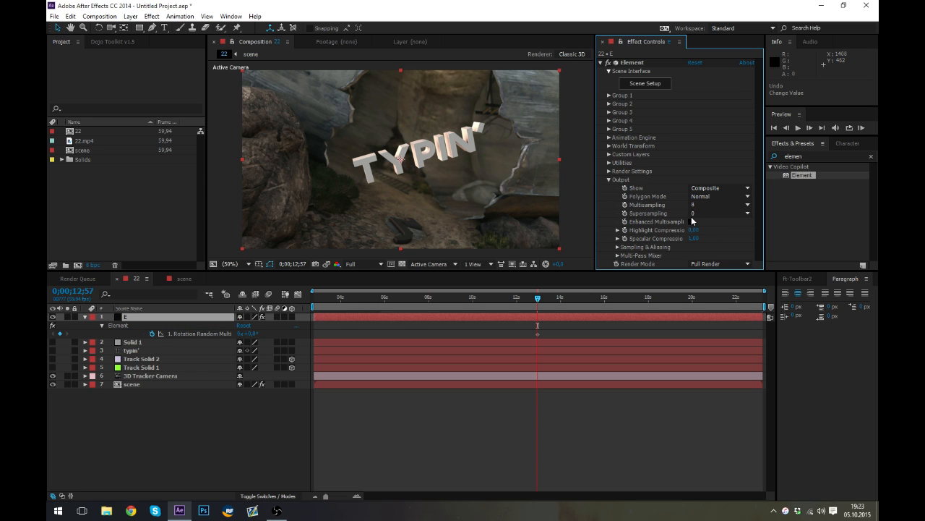
Set Element's Supersampling to 2, collapse the Output settings, and check the letters at 100% magnification.
{"action": "left_click", "coordinate": [708, 213]}
{"action": "left_click", "coordinate": [659, 222]}
{"action": "left_click", "coordinate": [705, 217]}
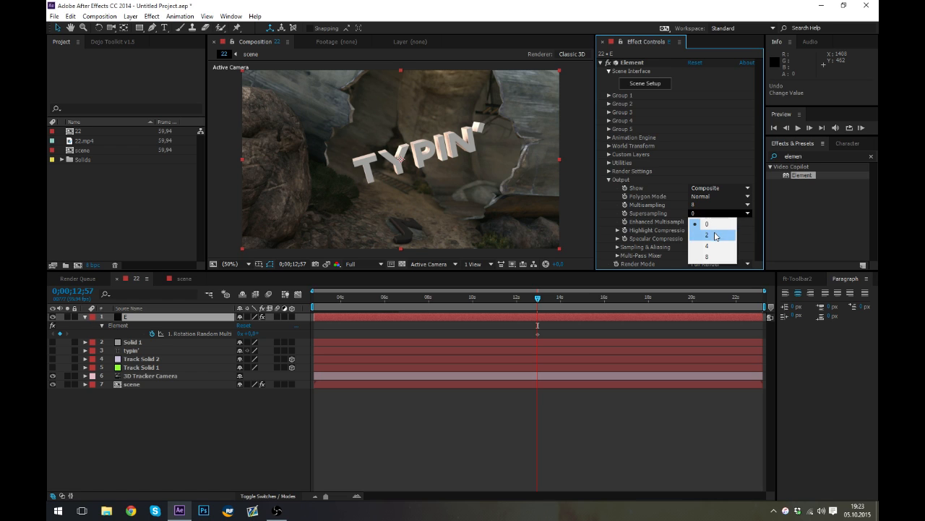
{"action": "left_click", "coordinate": [705, 235]}
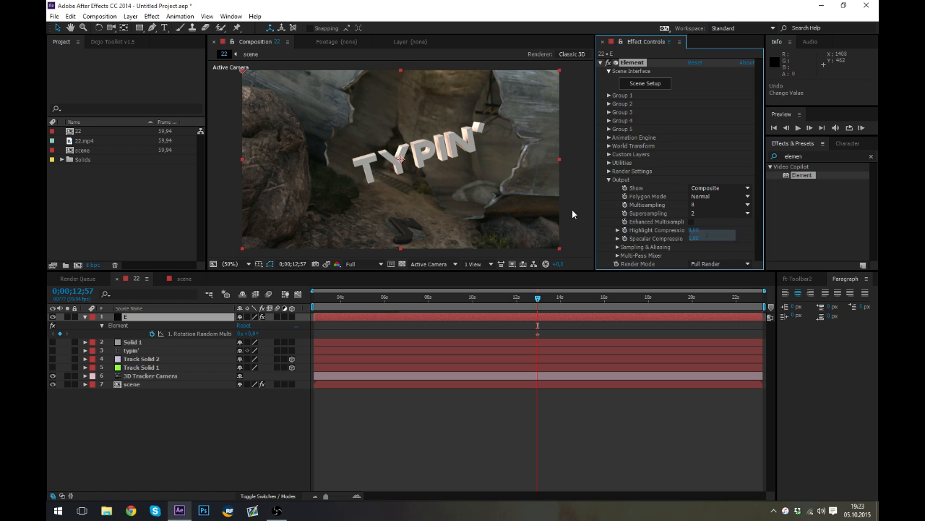
{"action": "left_click", "coordinate": [609, 179]}
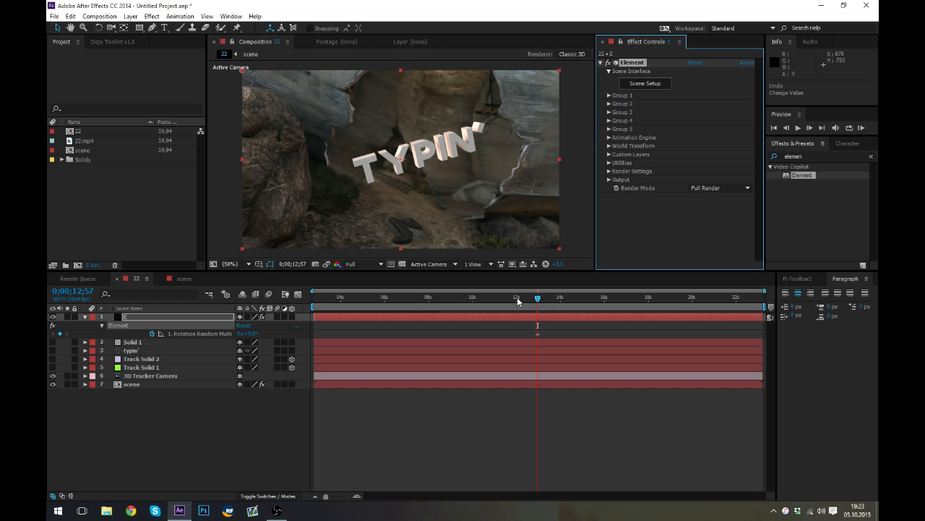
{"action": "key", "text": "slash"}
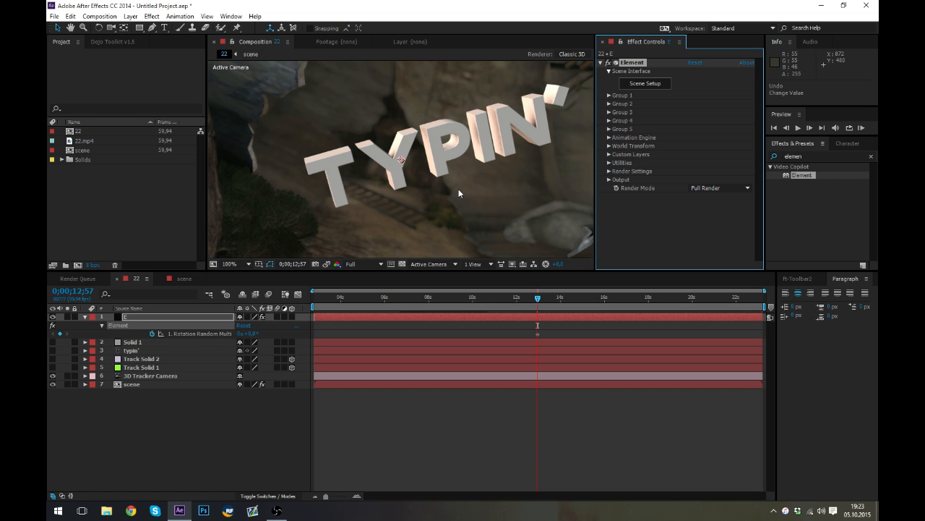
{"action": "scroll", "coordinate": [457, 185], "scroll_direction": "down", "scroll_amount": 1}
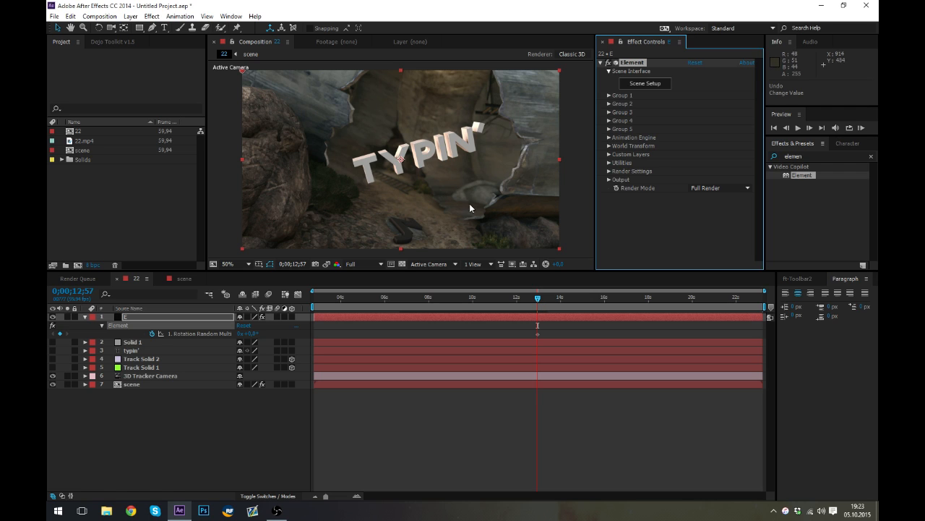
Review the Supersampling options in Element's Output settings, keep the value at 2, and collapse the effect.
{"action": "left_click", "coordinate": [643, 201]}
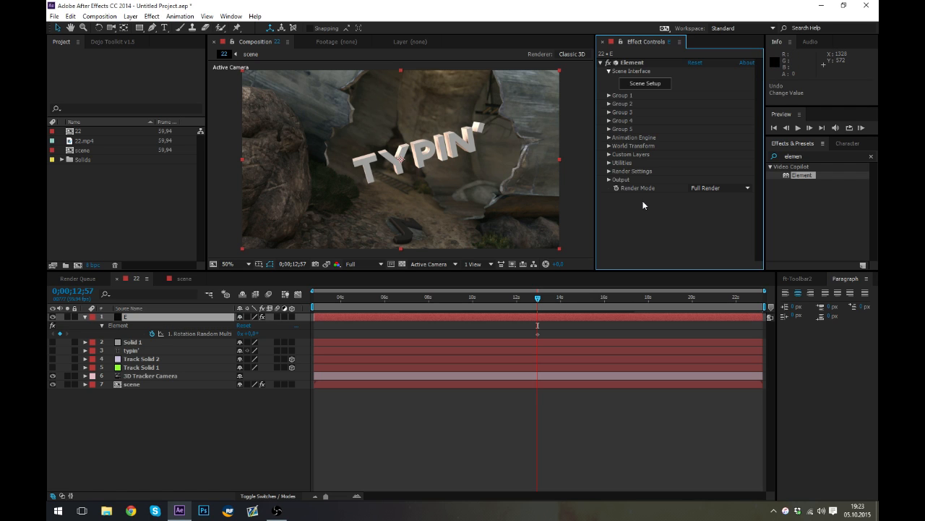
{"action": "left_click", "coordinate": [608, 180]}
{"action": "left_click", "coordinate": [699, 214]}
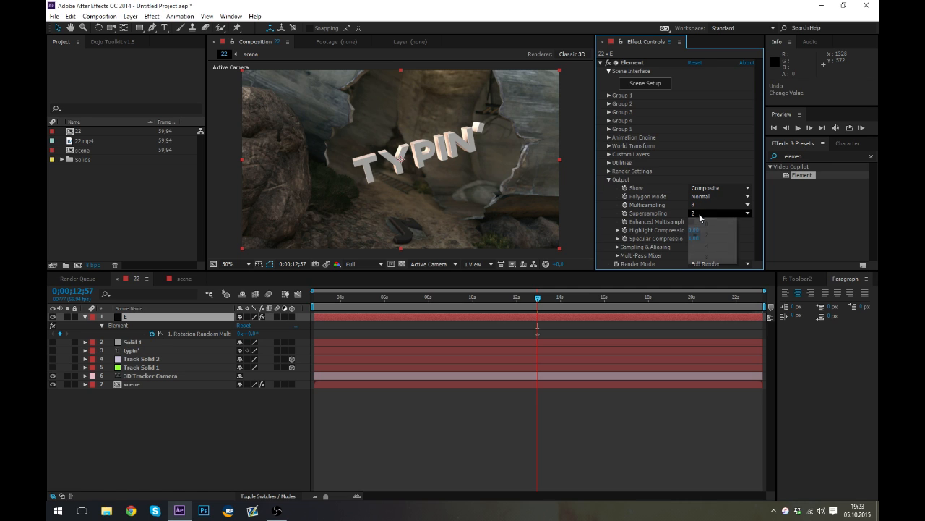
{"action": "left_click", "coordinate": [713, 236]}
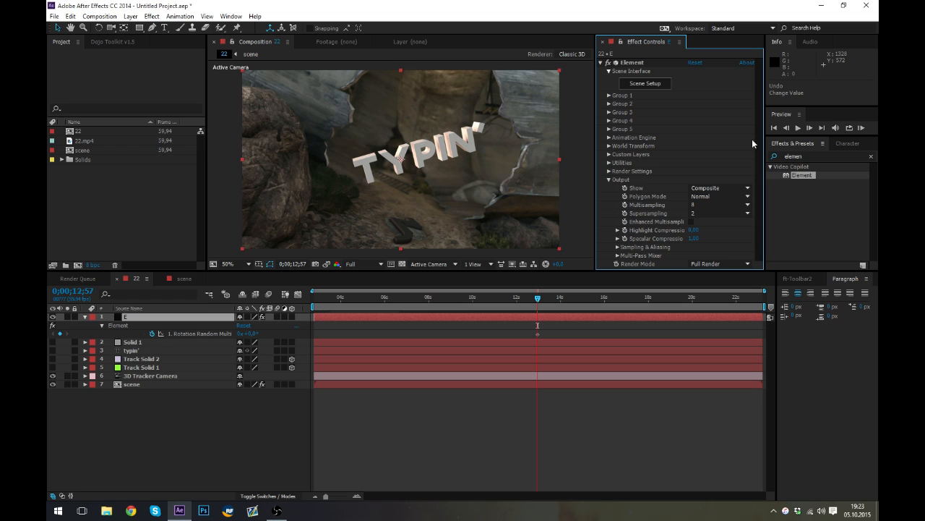
{"action": "left_click", "coordinate": [609, 179]}
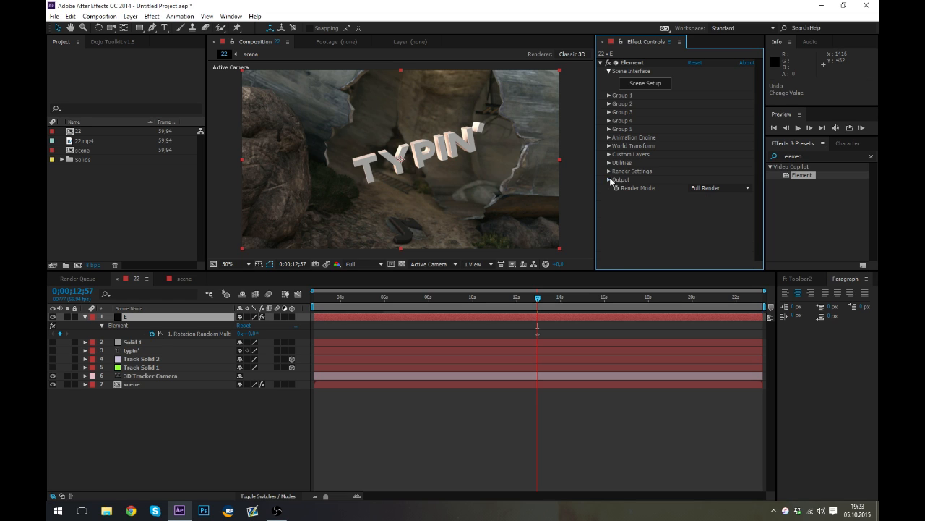
{"action": "left_click", "coordinate": [600, 63]}
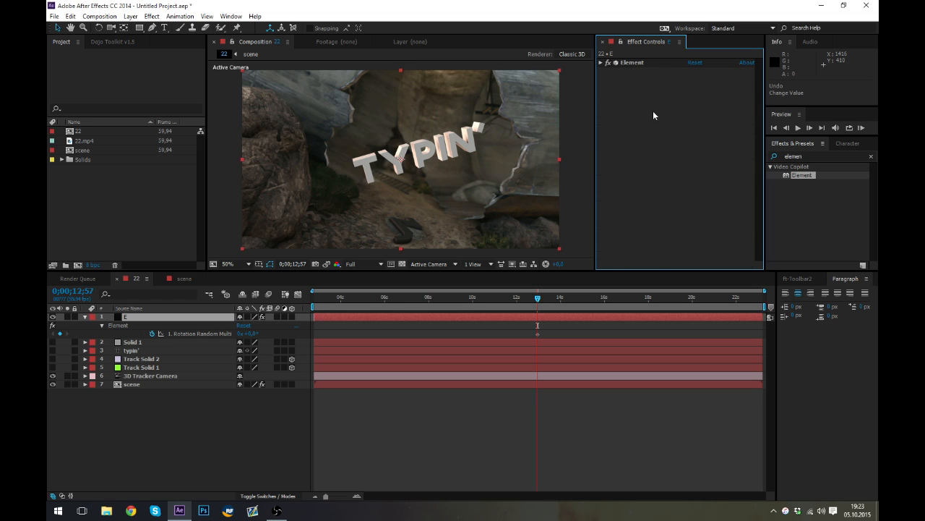
Try the Color Matcher effect on the E layer, using the scene layer as its Target Layer.
{"action": "key", "text": "ctrl+5"}
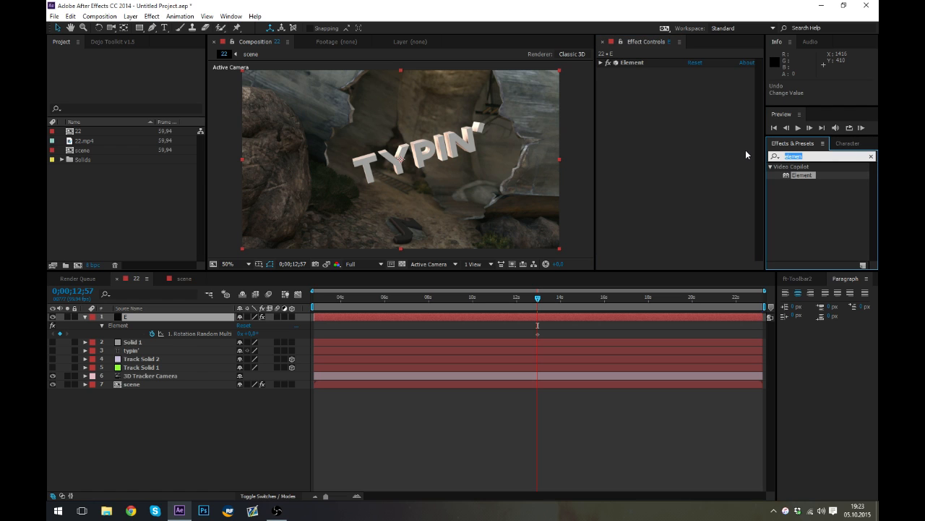
{"action": "type", "text": "color "}
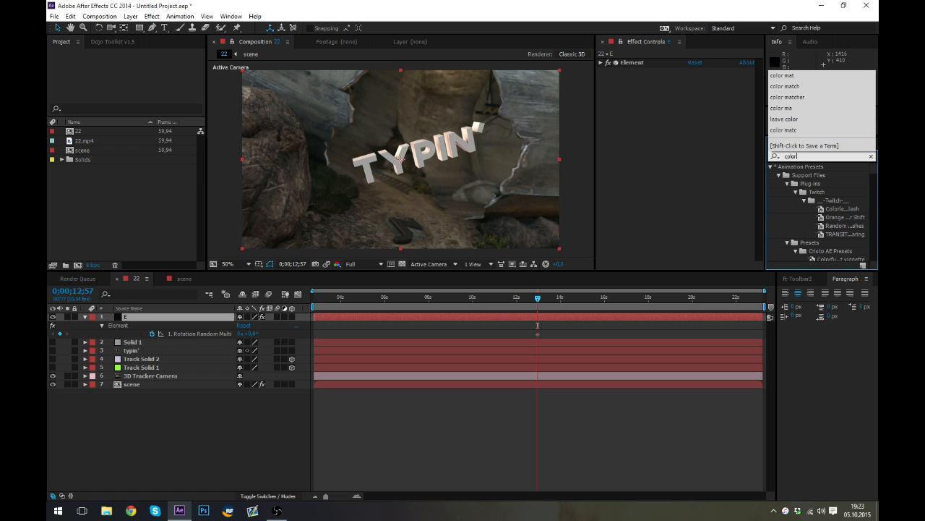
{"action": "type", "text": "mat"}
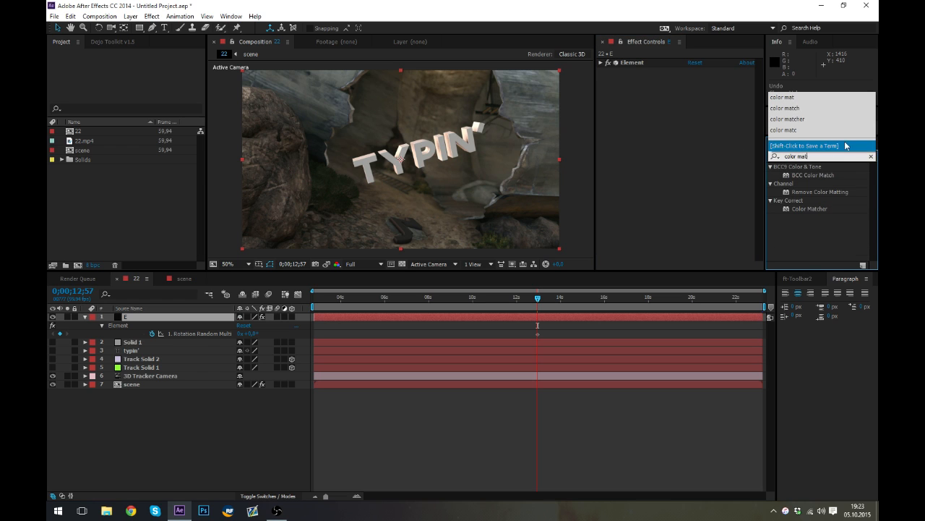
{"action": "left_click_drag", "start_coordinate": [810, 208], "coordinate": [683, 173]}
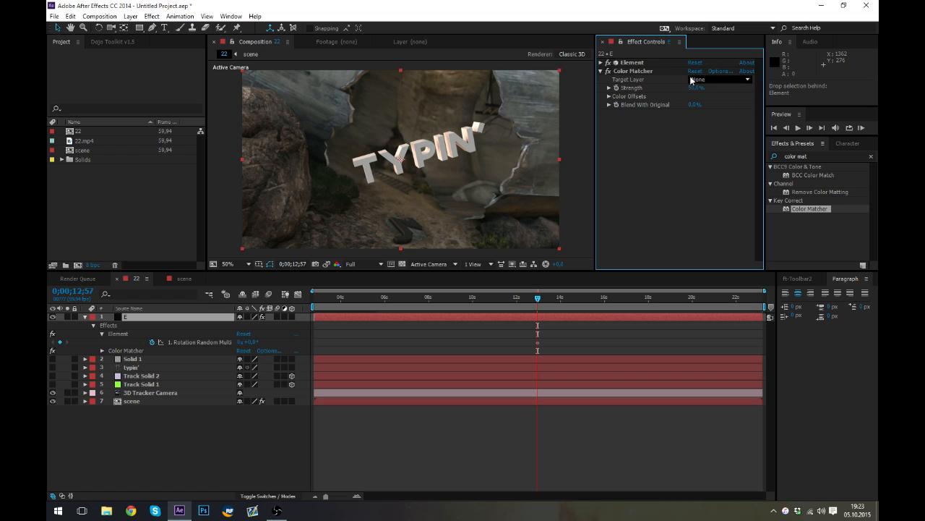
{"action": "left_click", "coordinate": [719, 80]}
{"action": "left_click", "coordinate": [726, 158]}
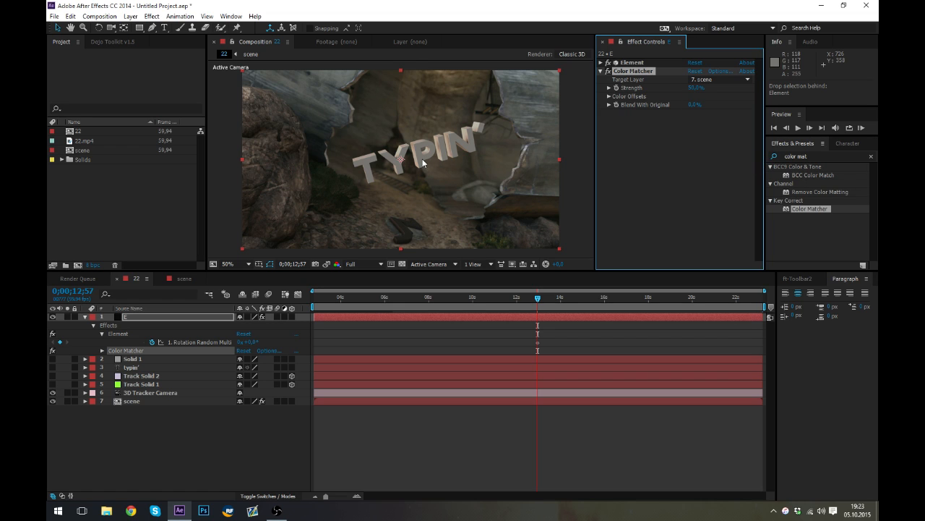
Try a Color Matcher Strength of 105%, compare the effect on and off, and delete it from the E layer.
{"action": "left_click_drag", "start_coordinate": [695, 88], "coordinate": [751, 91]}
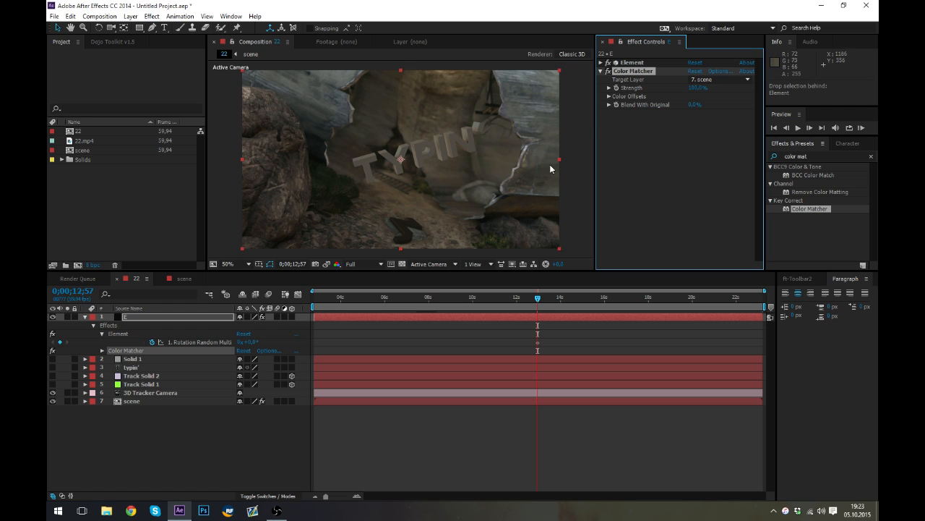
{"action": "left_click", "coordinate": [609, 71]}
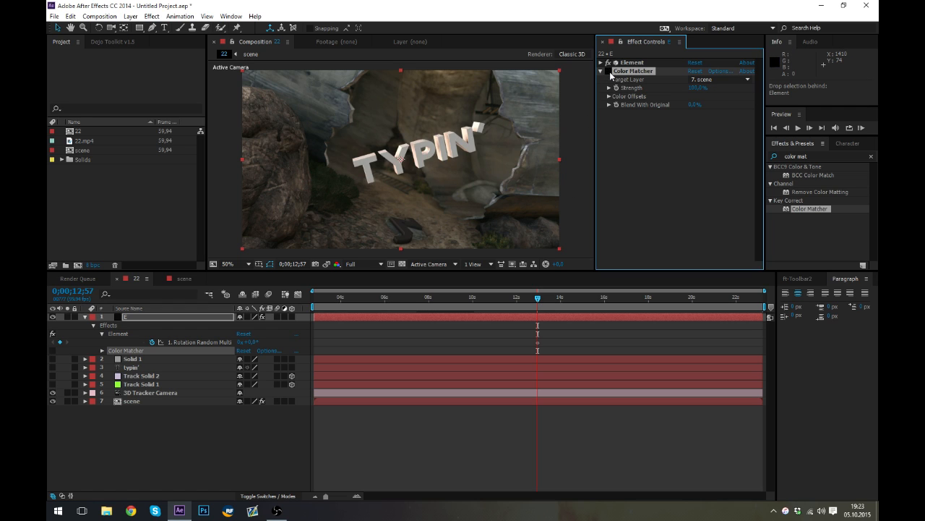
{"action": "left_click", "coordinate": [608, 71]}
{"action": "left_click", "coordinate": [608, 71]}
{"action": "left_click", "coordinate": [609, 72]}
{"action": "left_click", "coordinate": [608, 72]}
{"action": "left_click", "coordinate": [609, 71]}
{"action": "key", "text": "Delete"}
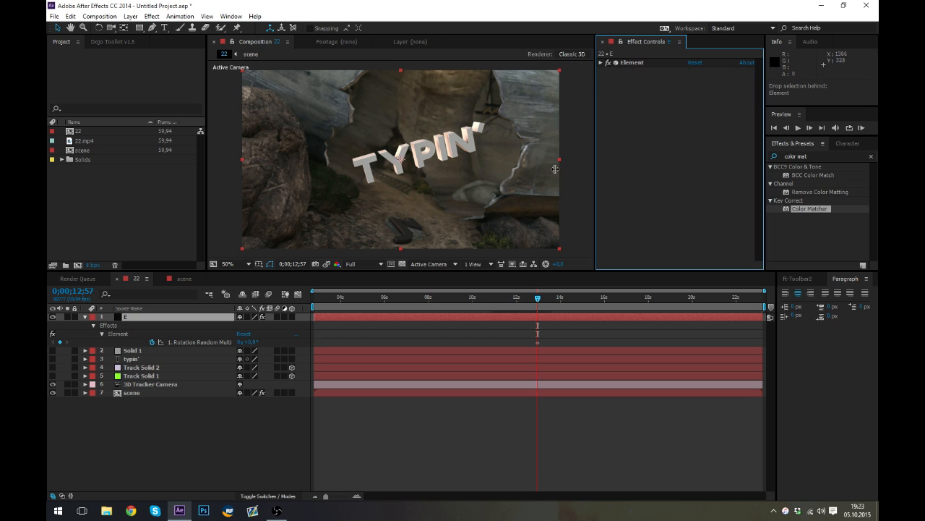
Deselect the layer, inspect the ground logo at 100% magnification, and fit the whole frame in view.
{"action": "left_click", "coordinate": [232, 437]}
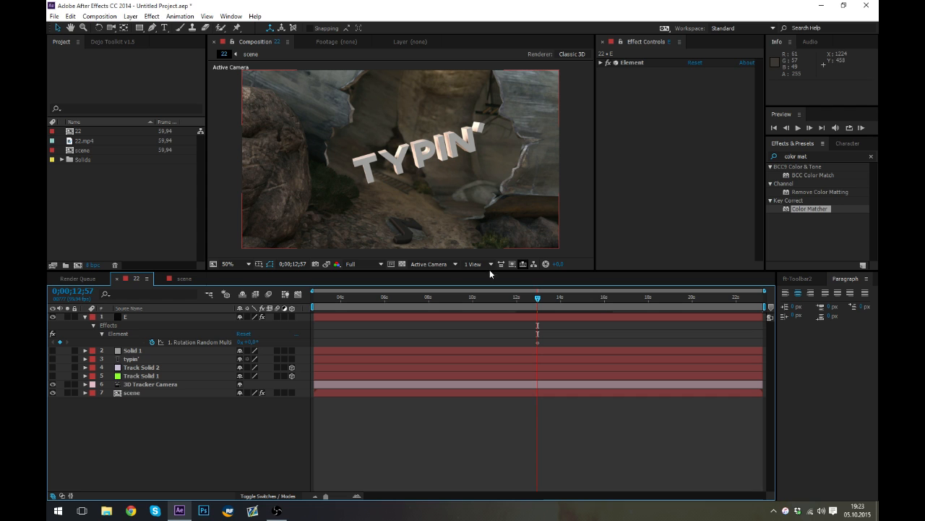
{"action": "scroll", "coordinate": [400, 239], "scroll_direction": "up", "scroll_amount": 1}
{"action": "scroll", "coordinate": [431, 229], "scroll_direction": "down", "scroll_amount": 3}
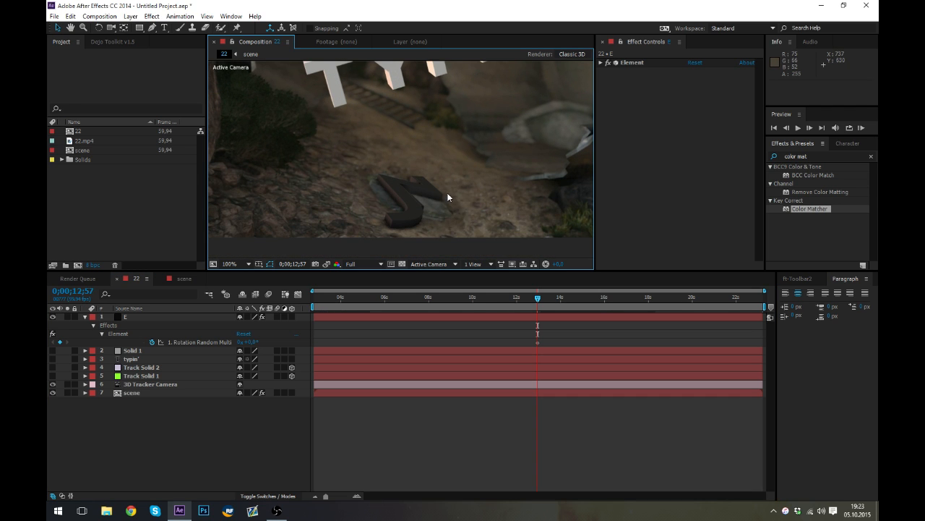
{"action": "scroll", "coordinate": [447, 193], "scroll_direction": "down", "scroll_amount": 1}
{"action": "left_click_drag", "start_coordinate": [454, 133], "coordinate": [450, 152]}
{"action": "left_click", "coordinate": [232, 264]}
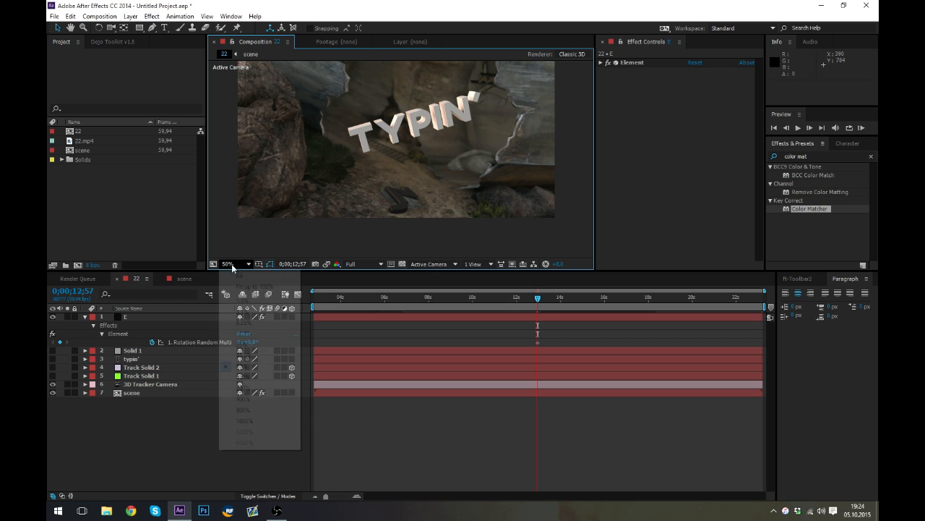
{"action": "left_click", "coordinate": [242, 284]}
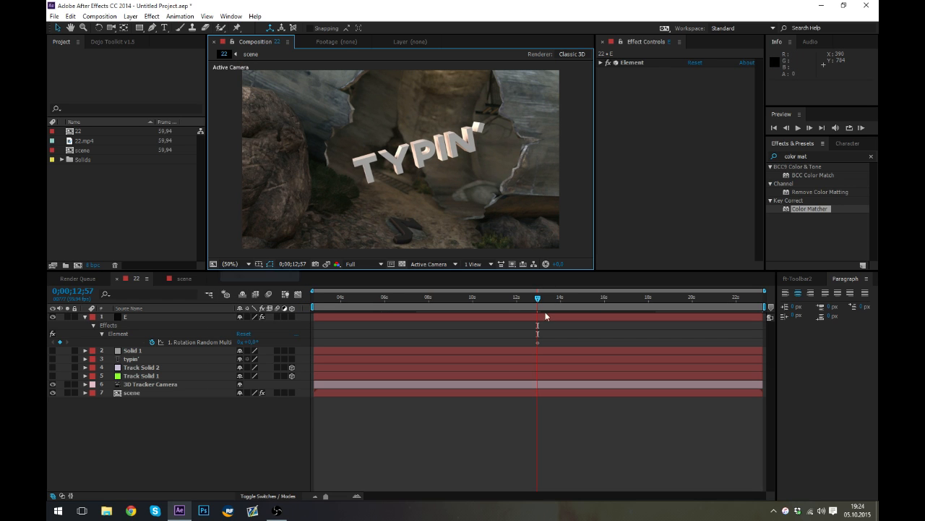
Check the 3D text and ground logo against the footage at several times between about 8 and 21 seconds.
{"action": "left_click", "coordinate": [590, 298]}
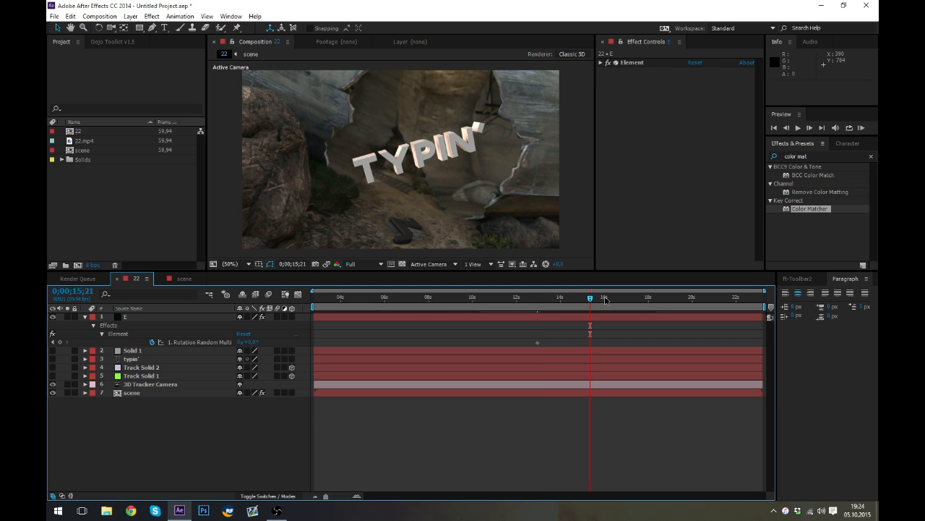
{"action": "left_click", "coordinate": [717, 298]}
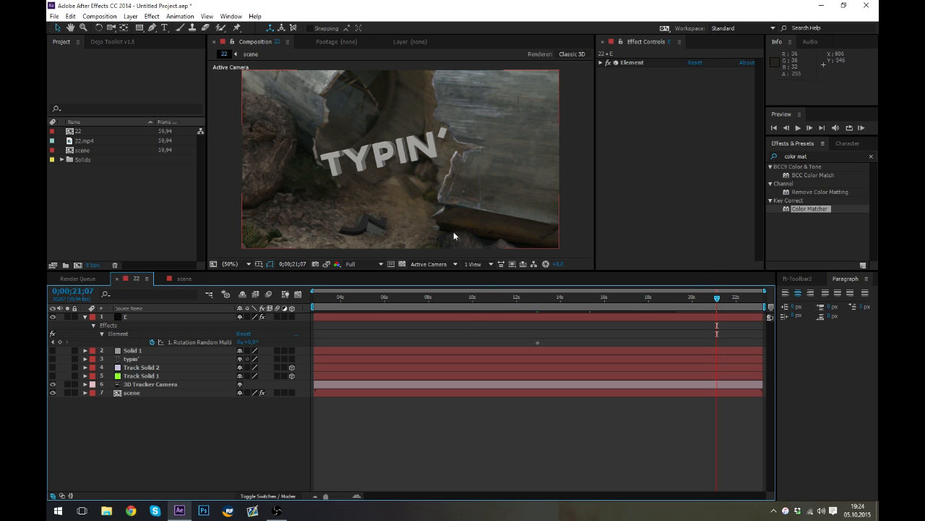
{"action": "left_click", "coordinate": [472, 296]}
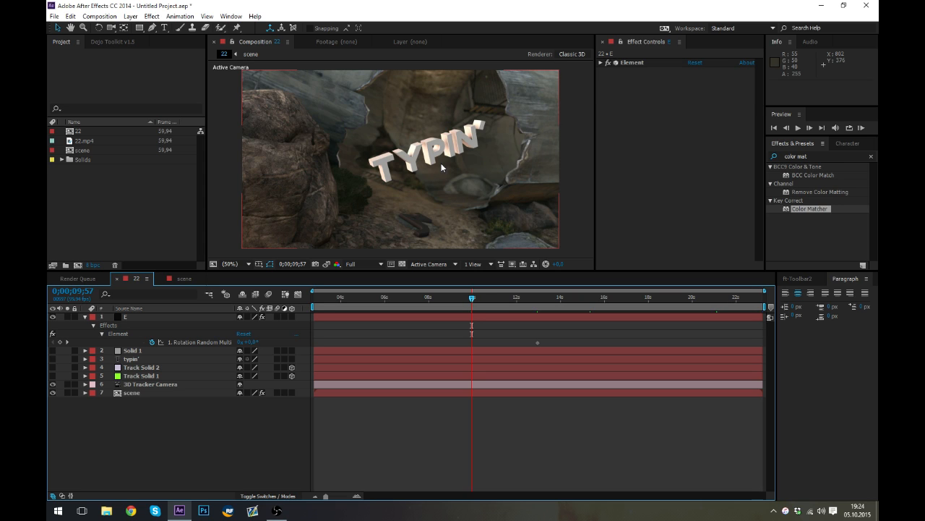
{"action": "left_click", "coordinate": [430, 297]}
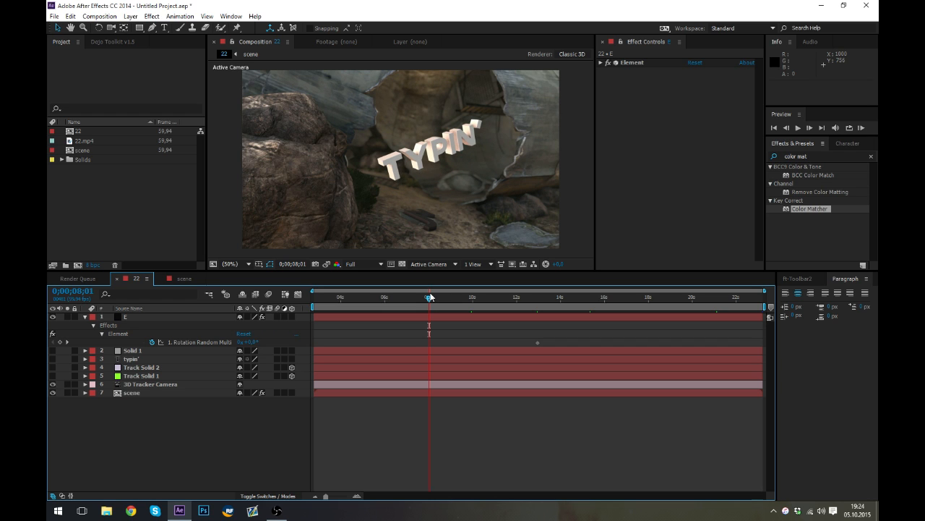
{"action": "left_click", "coordinate": [471, 297]}
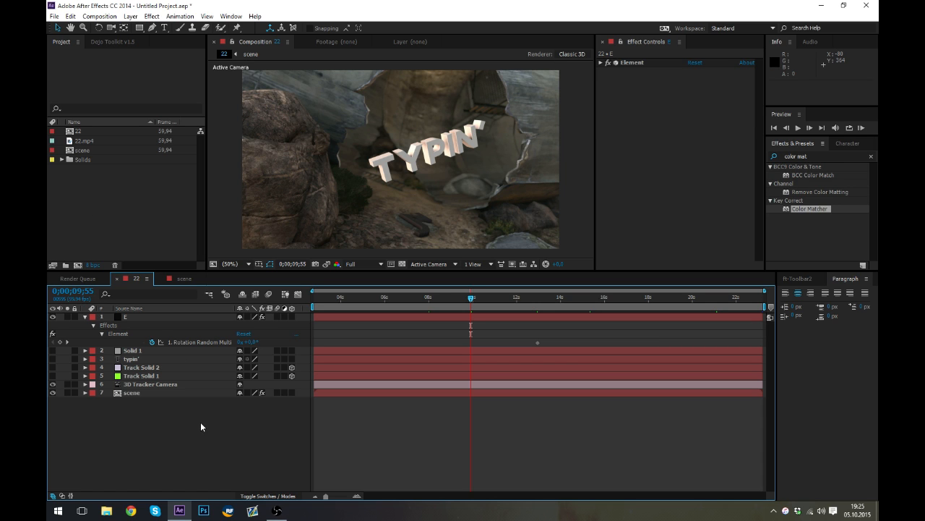
Add an adjustment layer above the E layer, apply Magic Bullet Looks to it, and open the look editor.
{"action": "key", "text": "ctrl+alt+y"}
{"action": "left_click", "coordinate": [797, 279]}
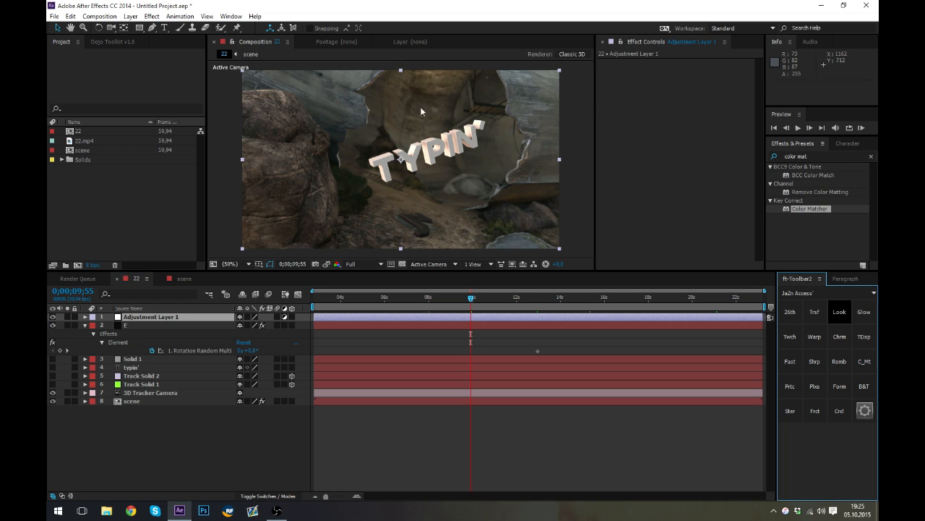
{"action": "left_click", "coordinate": [630, 89]}
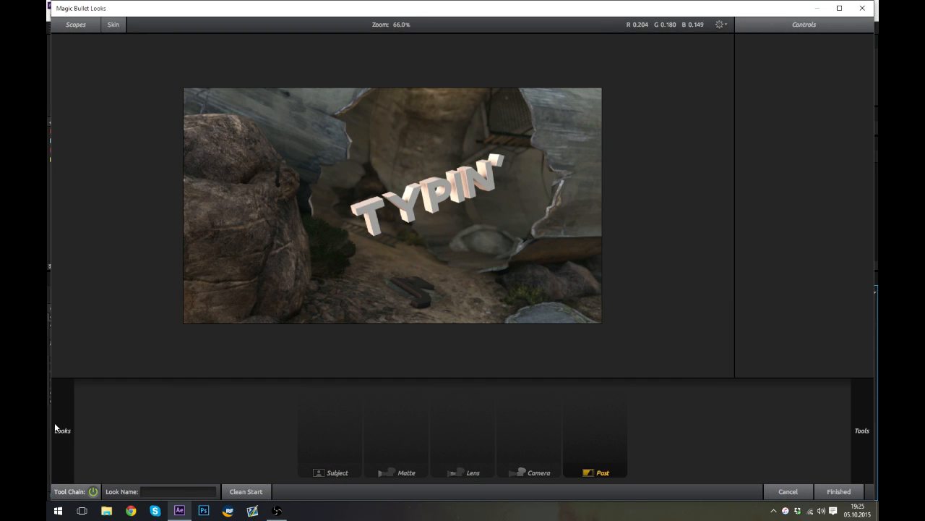
Compare the custom looks, apply "Got this from JaZn" to the adjustment layer, and collapse the Magic Bullet Looks effect.
{"action": "mouse_move", "coordinate": [55, 423]}
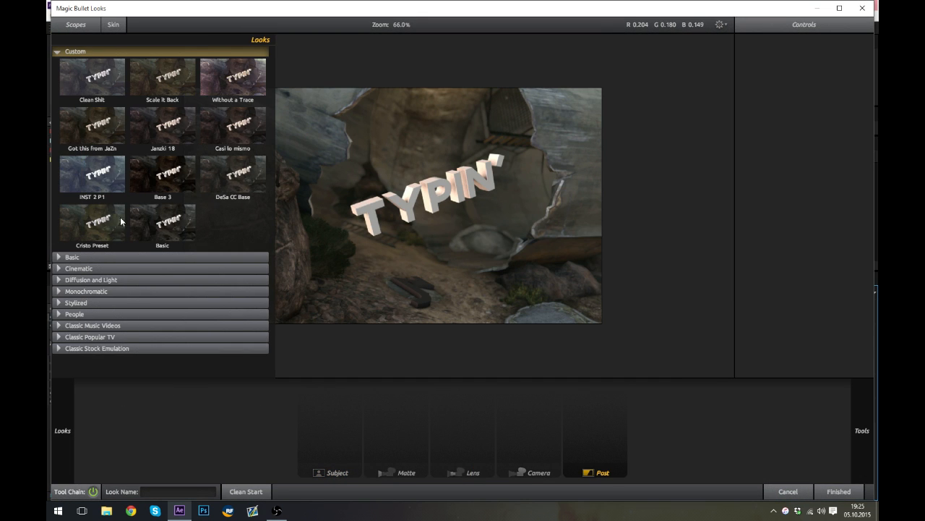
{"action": "left_click", "coordinate": [102, 73]}
{"action": "mouse_move", "coordinate": [71, 391]}
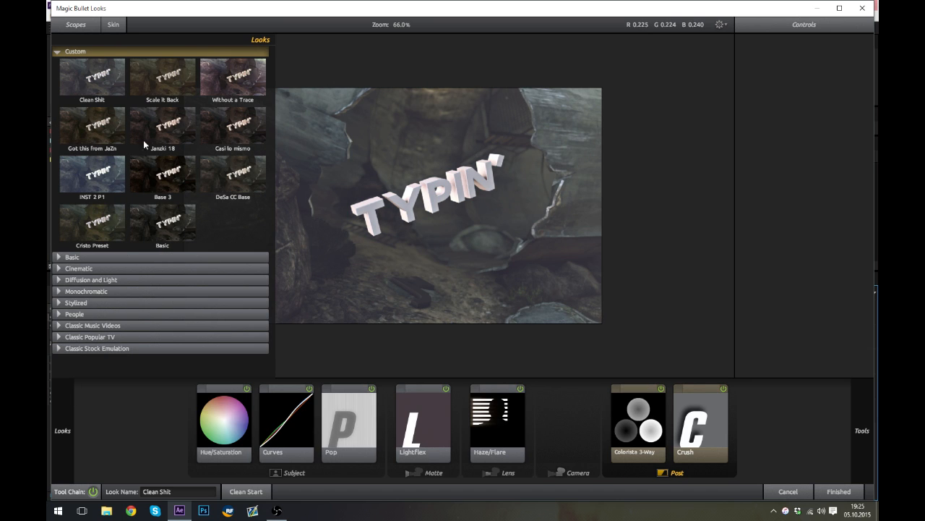
{"action": "left_click", "coordinate": [171, 81]}
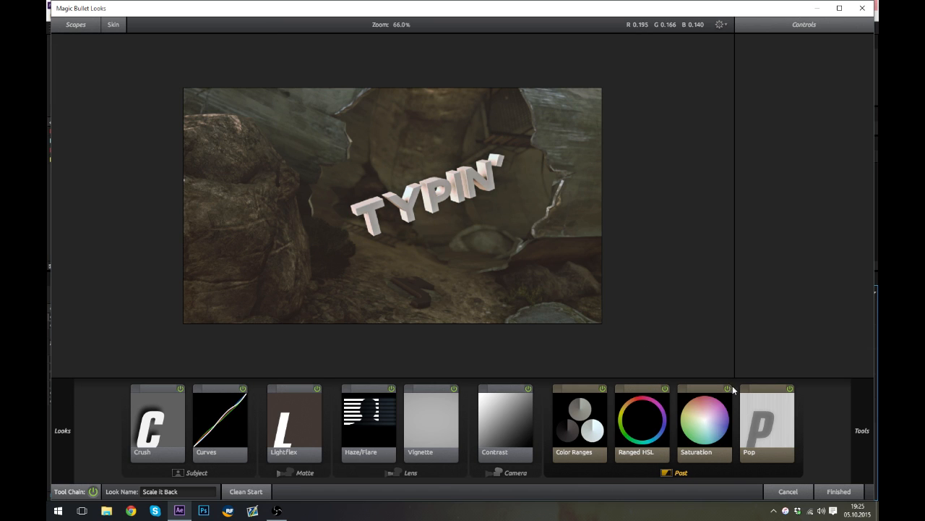
{"action": "mouse_move", "coordinate": [77, 399]}
{"action": "left_click", "coordinate": [95, 174]}
{"action": "left_click", "coordinate": [99, 128]}
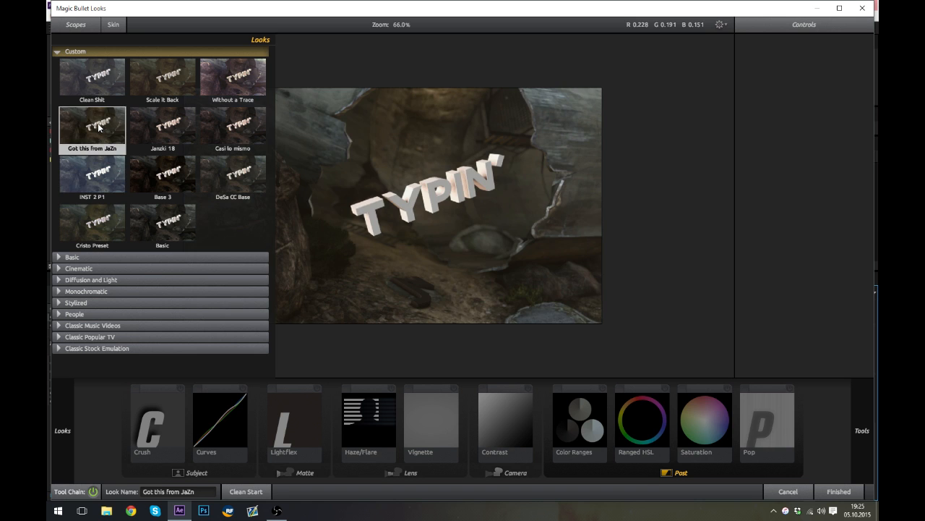
{"action": "left_click", "coordinate": [839, 493]}
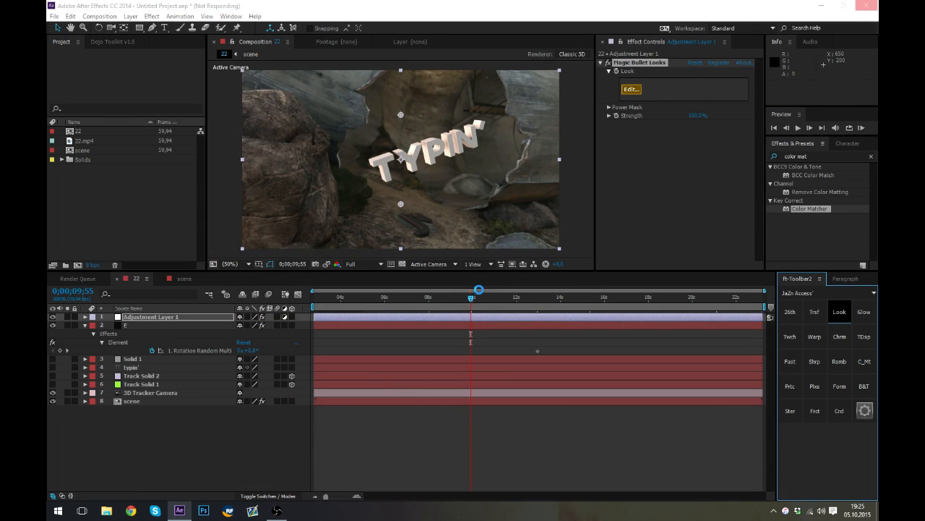
{"action": "left_click", "coordinate": [211, 461]}
{"action": "left_click", "coordinate": [601, 63]}
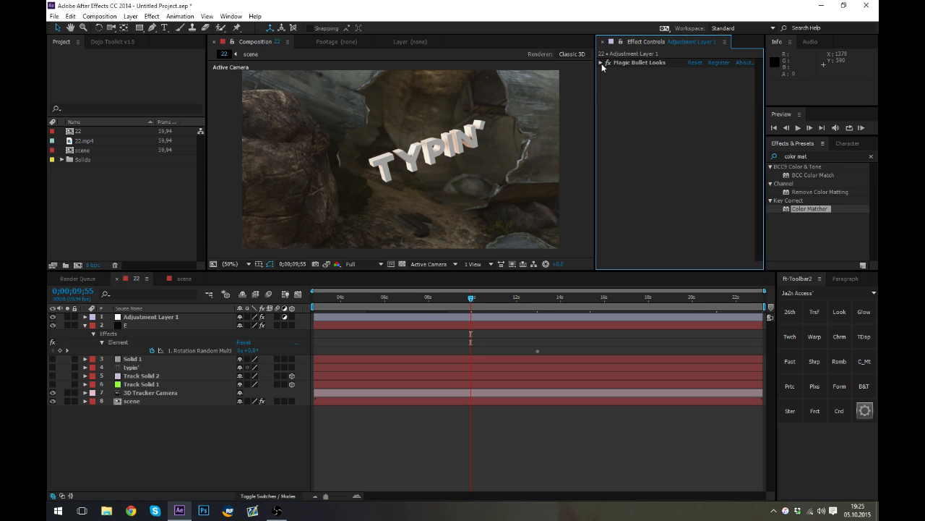
Add the Sharpen effect below Magic Bullet Looks on the adjustment layer and set its Sharpen Amount to 12.
{"action": "left_click", "coordinate": [812, 156]}
{"action": "type", "text": "s"}
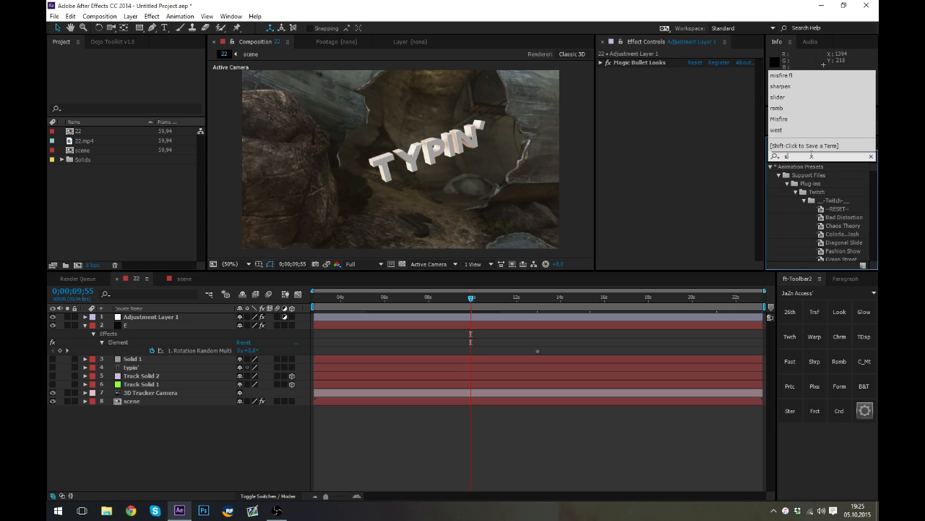
{"action": "type", "text": "har"}
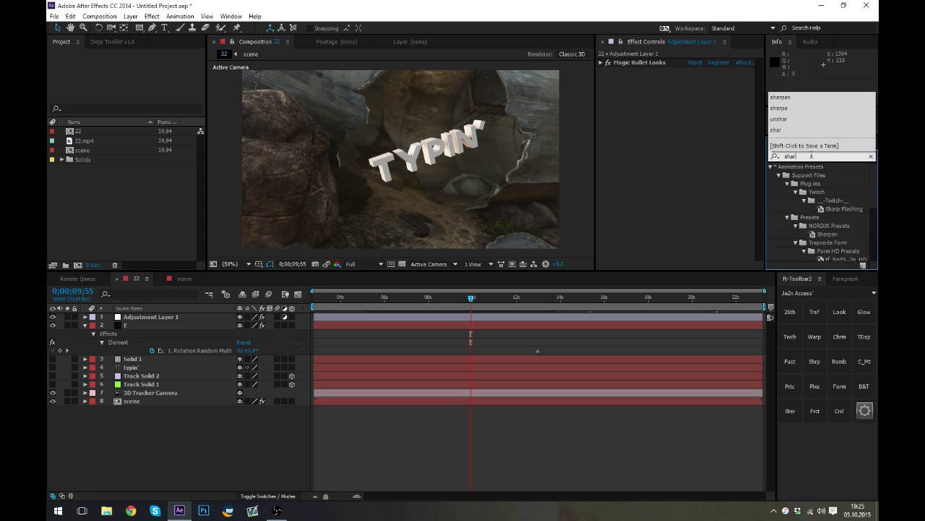
{"action": "type", "text": "nen"}
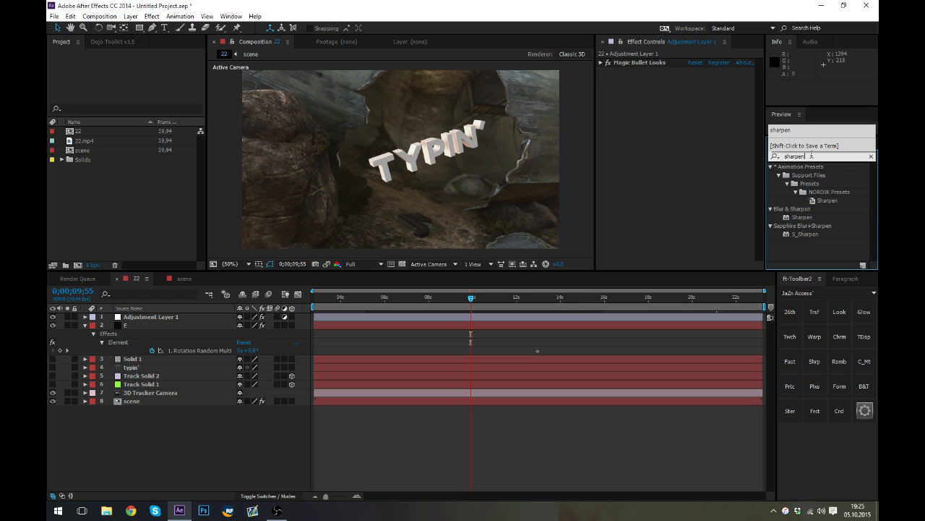
{"action": "left_click_drag", "start_coordinate": [801, 217], "coordinate": [624, 101]}
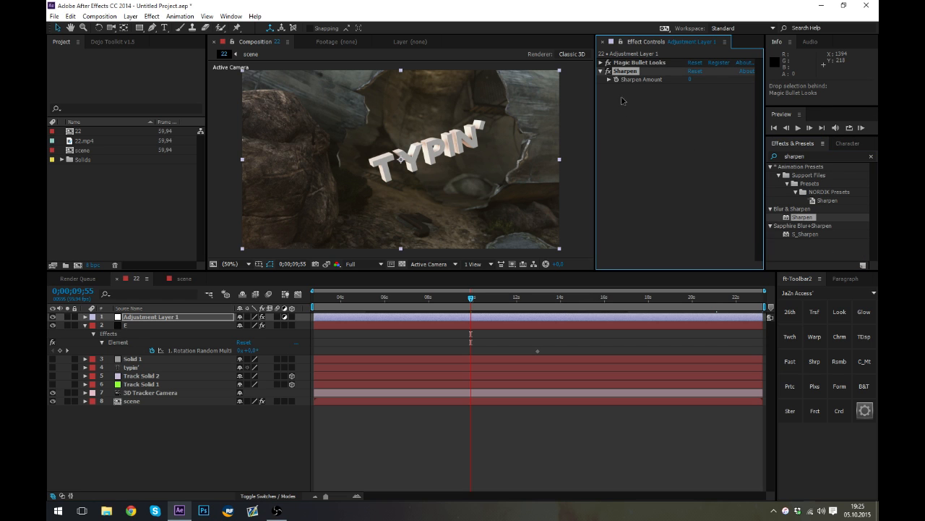
{"action": "left_click", "coordinate": [690, 79]}
{"action": "type", "text": "12"}
{"action": "key", "text": "Return"}
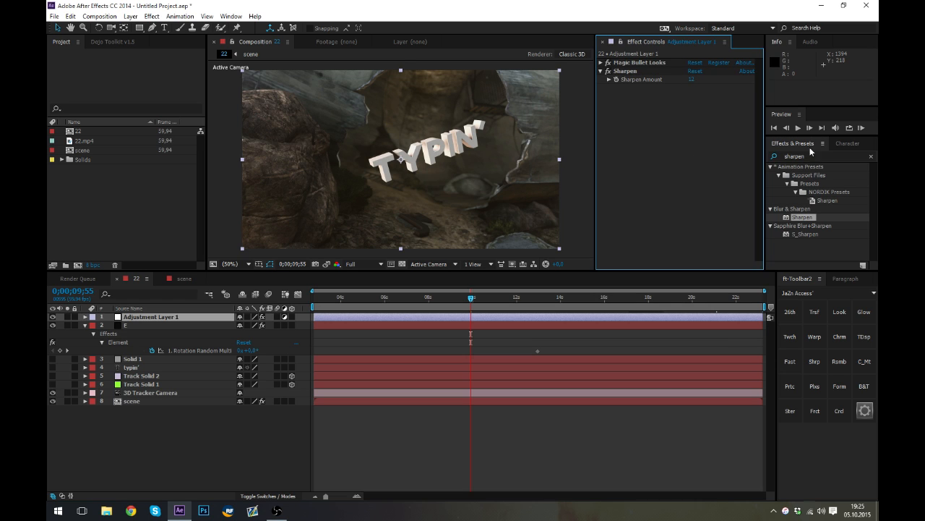
Add the Add Grain effect to the adjustment layer with an Intensity of 0,1 and Viewing Mode set to Final Output.
{"action": "left_click", "coordinate": [810, 153]}
{"action": "type", "text": "add"}
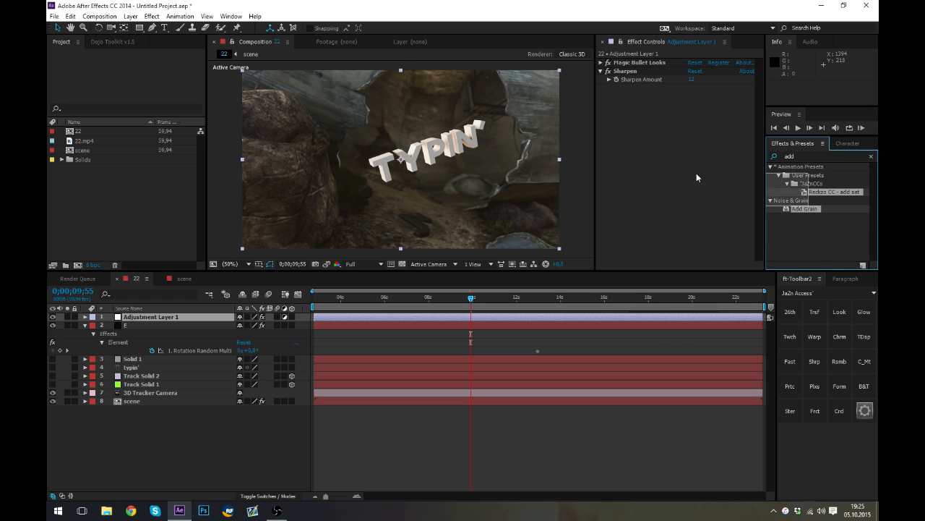
{"action": "left_click_drag", "start_coordinate": [696, 174], "coordinate": [697, 170]}
{"action": "left_click_drag", "start_coordinate": [808, 209], "coordinate": [690, 157]}
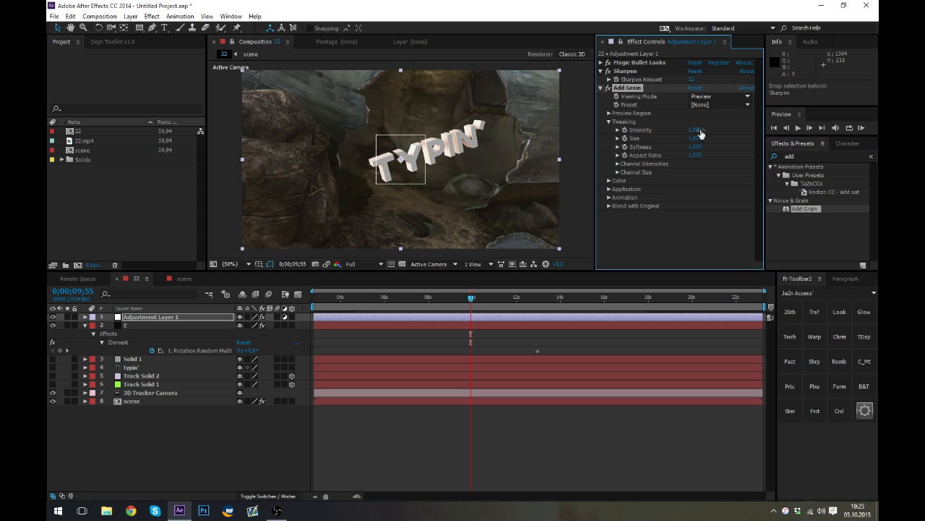
{"action": "left_click", "coordinate": [695, 130]}
{"action": "type", "text": "0,15"}
{"action": "key", "text": "Return"}
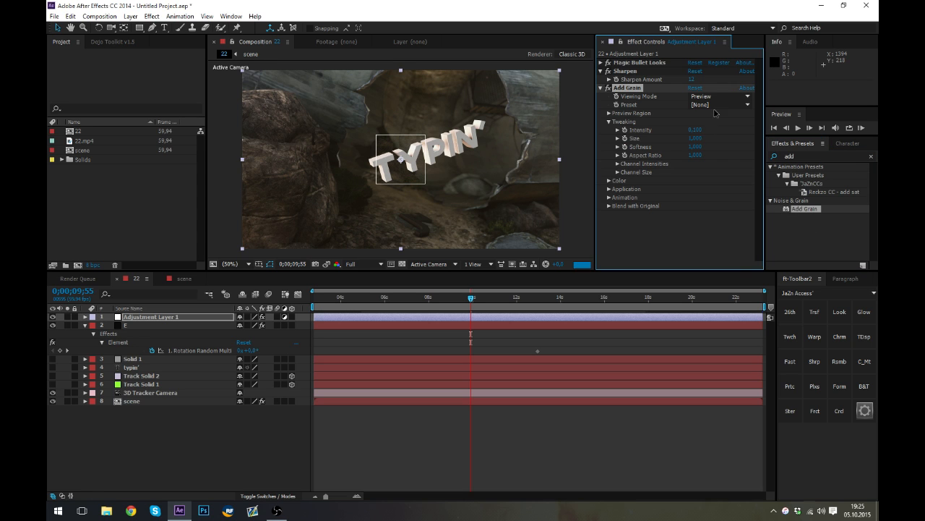
{"action": "left_click", "coordinate": [712, 96]}
{"action": "left_click", "coordinate": [716, 129]}
{"action": "left_click", "coordinate": [240, 441]}
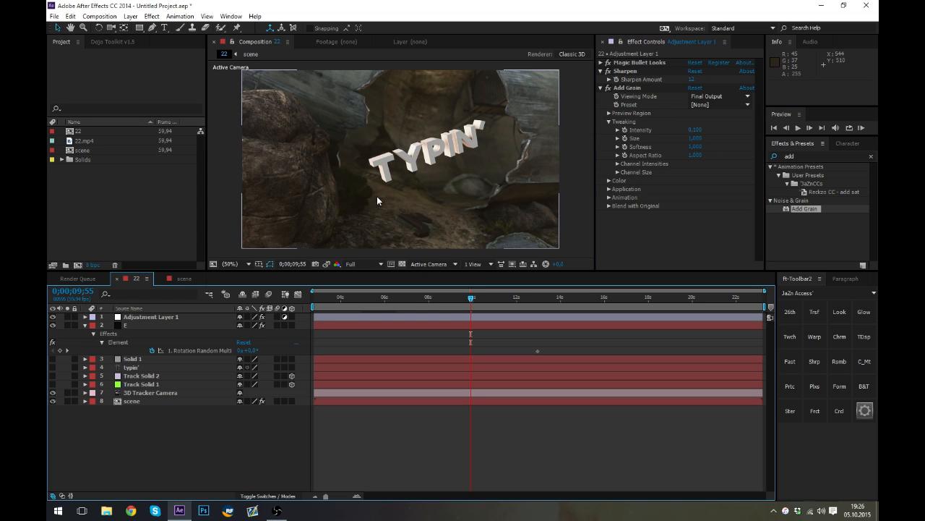
Check the graded composition at several times between about 12 and 14 seconds.
{"action": "left_click", "coordinate": [515, 298]}
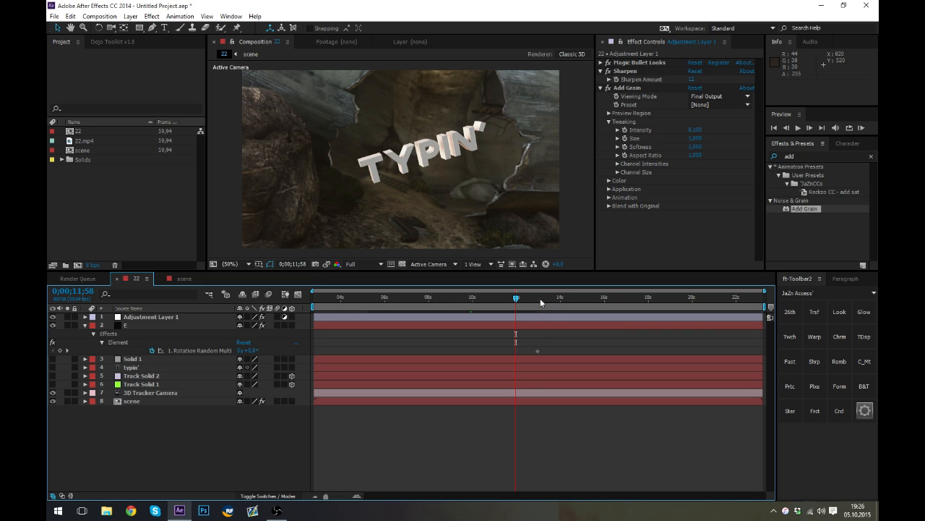
{"action": "left_click", "coordinate": [540, 298]}
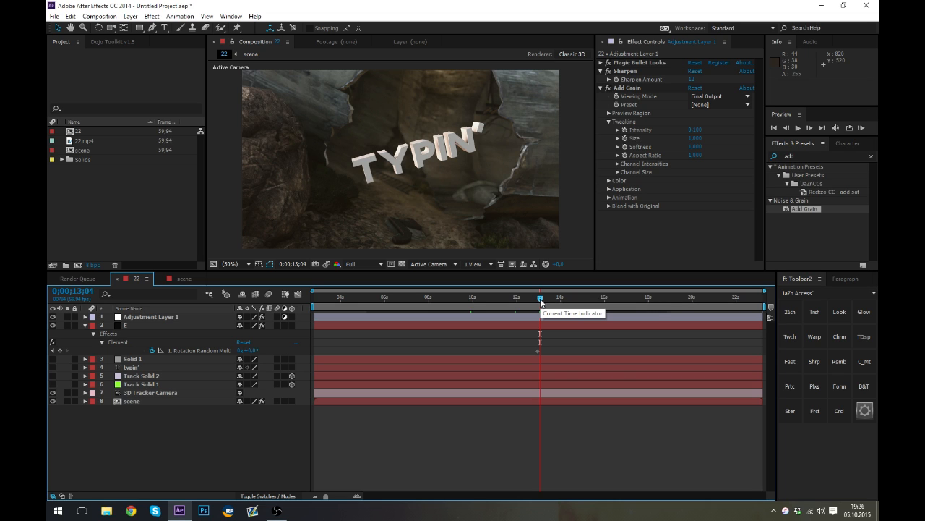
{"action": "left_click", "coordinate": [560, 299]}
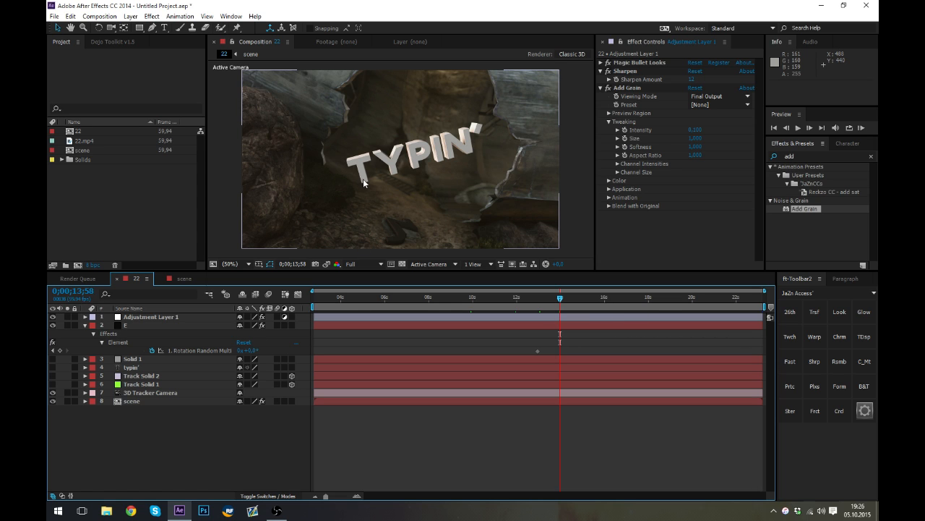
Collapse the Add Grain and Sharpen settings of the adjustment layer.
{"action": "left_click", "coordinate": [745, 242]}
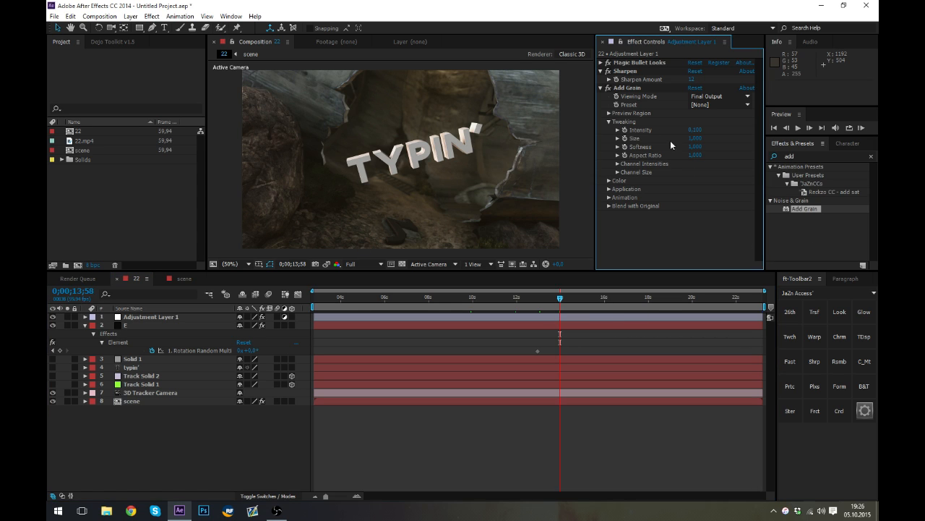
{"action": "left_click", "coordinate": [600, 88]}
{"action": "left_click", "coordinate": [600, 71]}
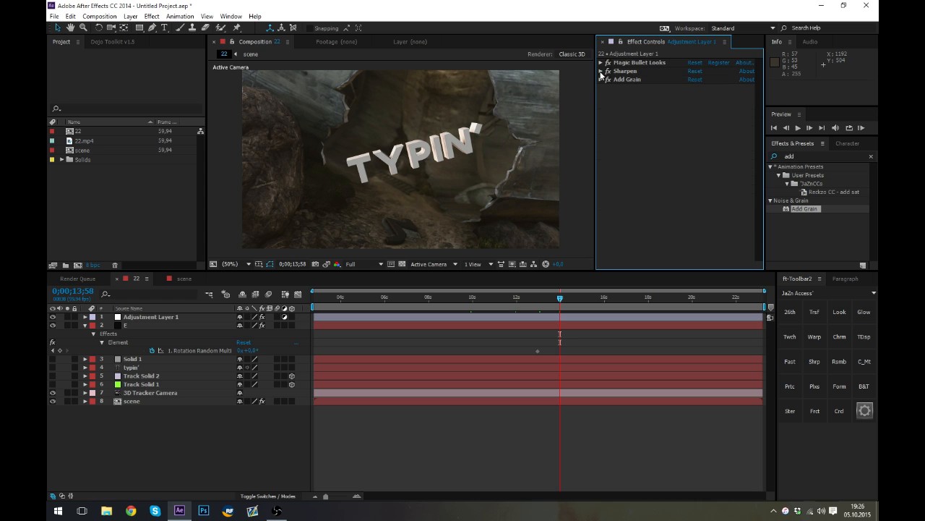
{"action": "left_click", "coordinate": [197, 451]}
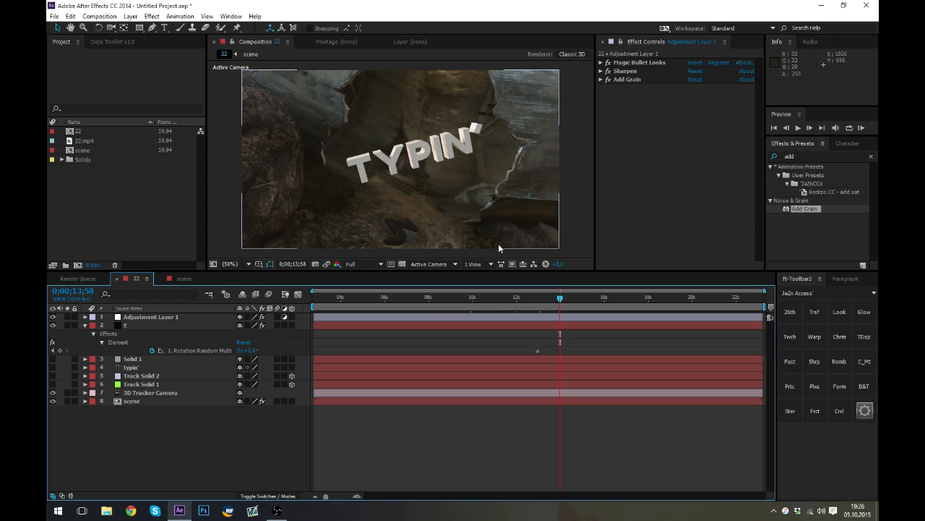